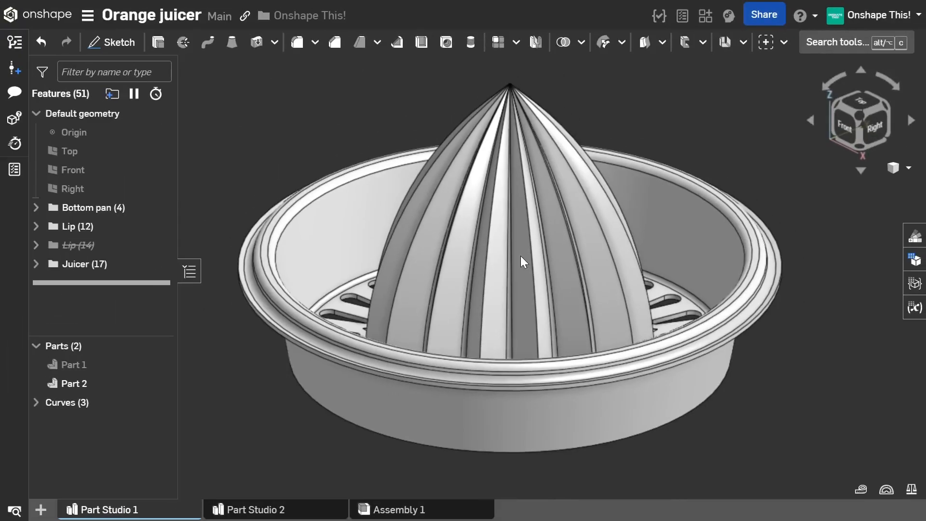
Step: Roll the feature history back to just after Intersection curve 1 in the Juicer folder and show Part 1
right_click_drag(569, 216, 549, 221)
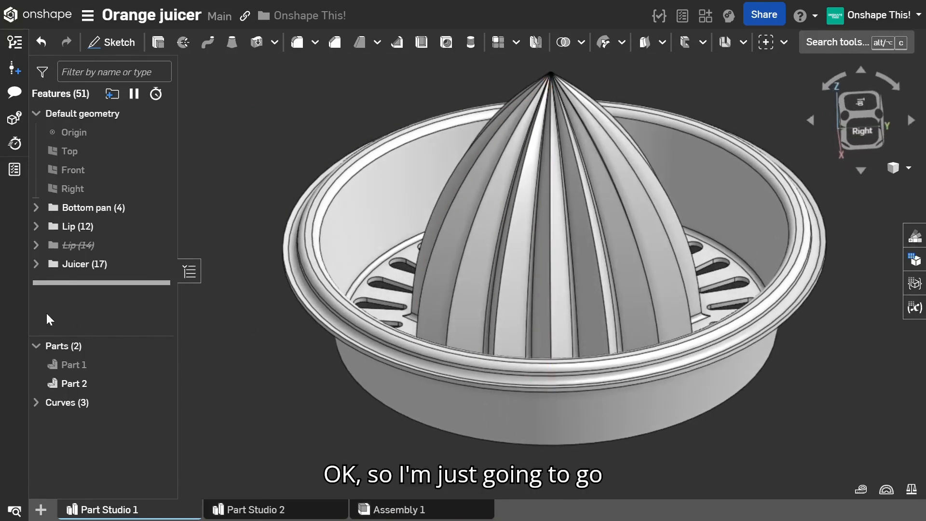
left_click(36, 266)
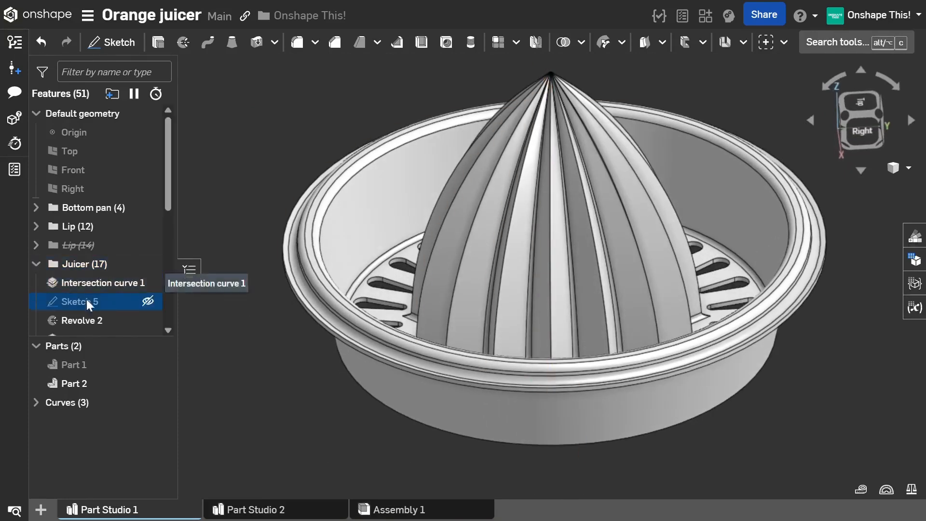
scroll(97, 301, "down", 6)
left_click_drag(112, 328, 127, 172)
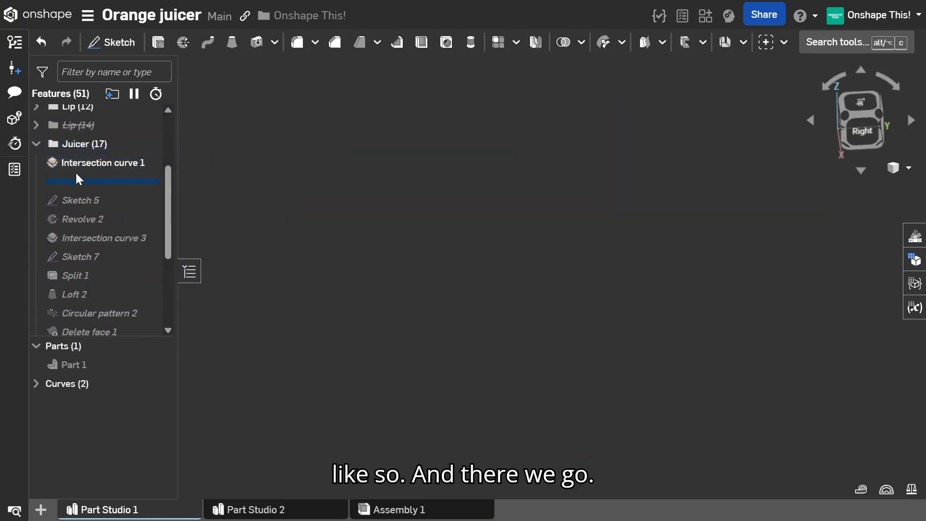
left_click(162, 364)
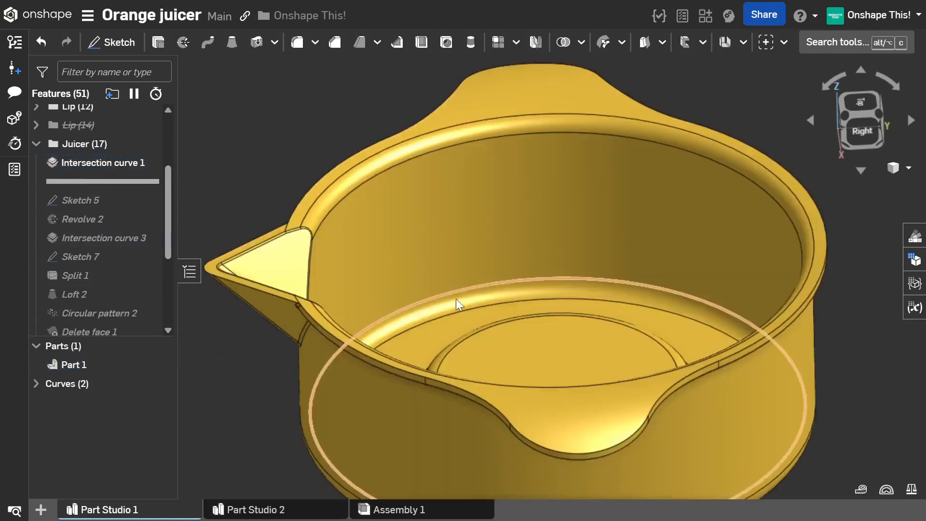
Step: Examine the bottom pan's rim, pouring spout and two handles from several angles
right_click_drag(477, 240, 529, 255)
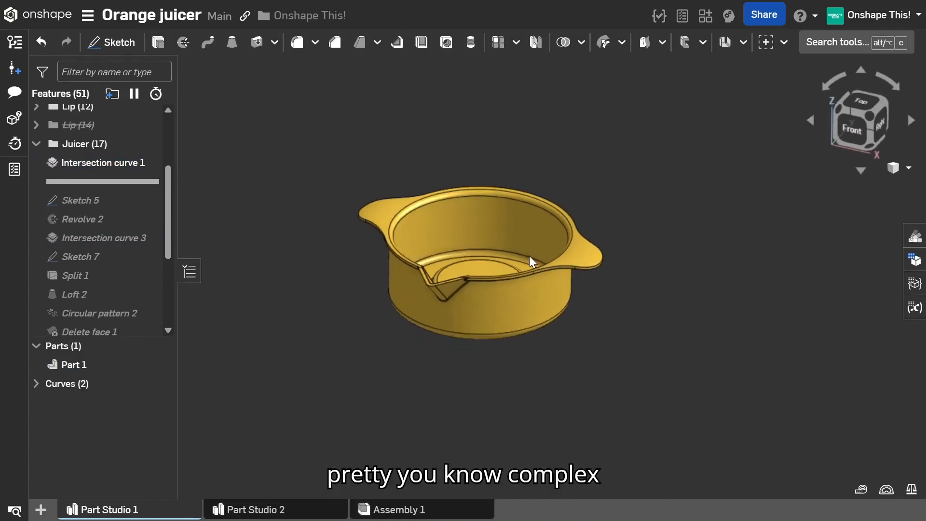
scroll(416, 211, "up", 3)
scroll(416, 211, "up", 2)
right_click_drag(435, 219, 428, 218)
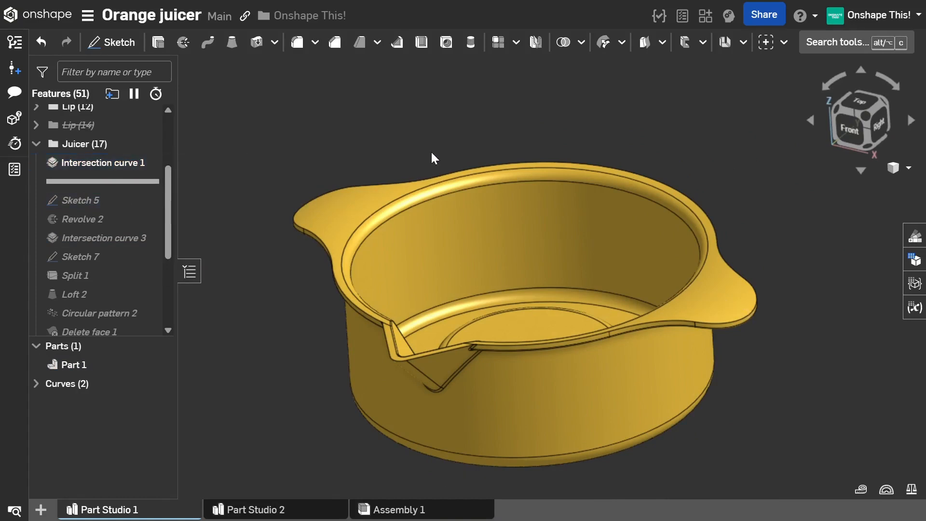
right_click_drag(431, 151, 440, 151)
scroll(388, 163, "up", 1)
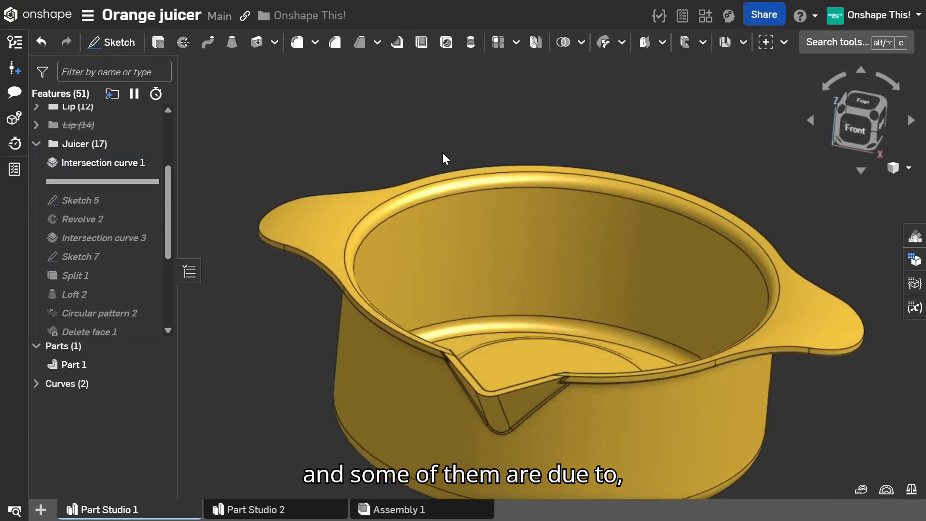
mouse_move(318, 212)
right_mouse_down()
mouse_move(321, 196)
mouse_move(339, 186)
mouse_move(319, 219)
right_mouse_up()
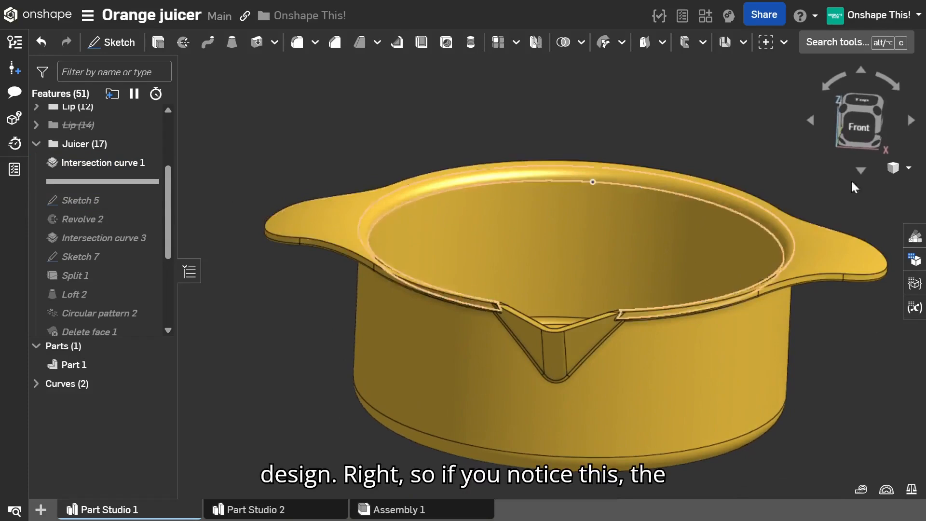
Step: Inspect the side profile of the pan's handles in the front view and compare it in perspective
left_click(847, 140)
scroll(250, 221, "up", 5)
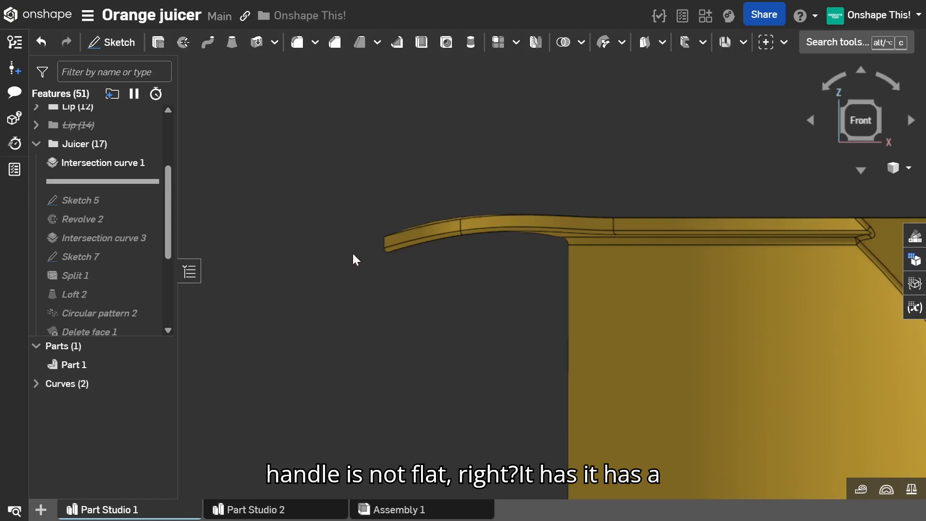
scroll(304, 248, "down", 3)
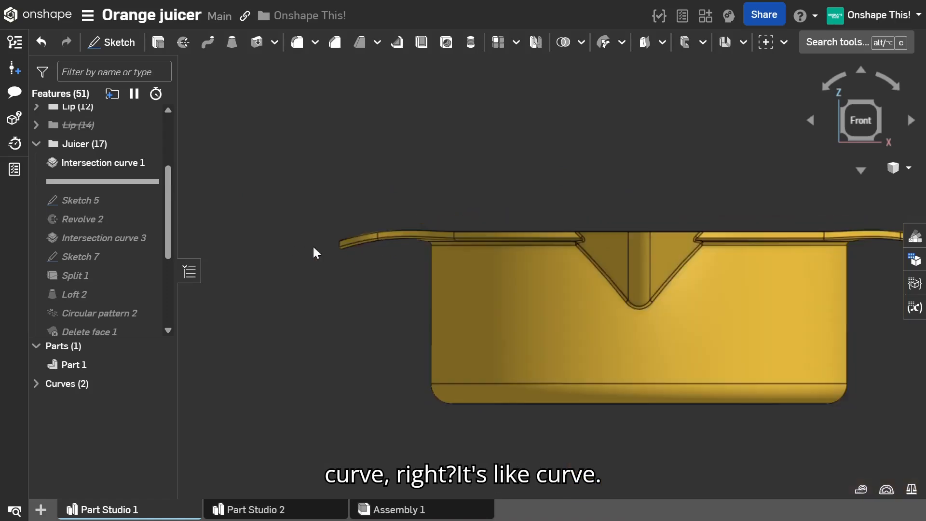
scroll(418, 259, "down", 3)
right_click_drag(555, 301, 538, 315)
scroll(477, 325, "down", 2)
scroll(691, 201, "up", 3)
scroll(517, 274, "down", 1)
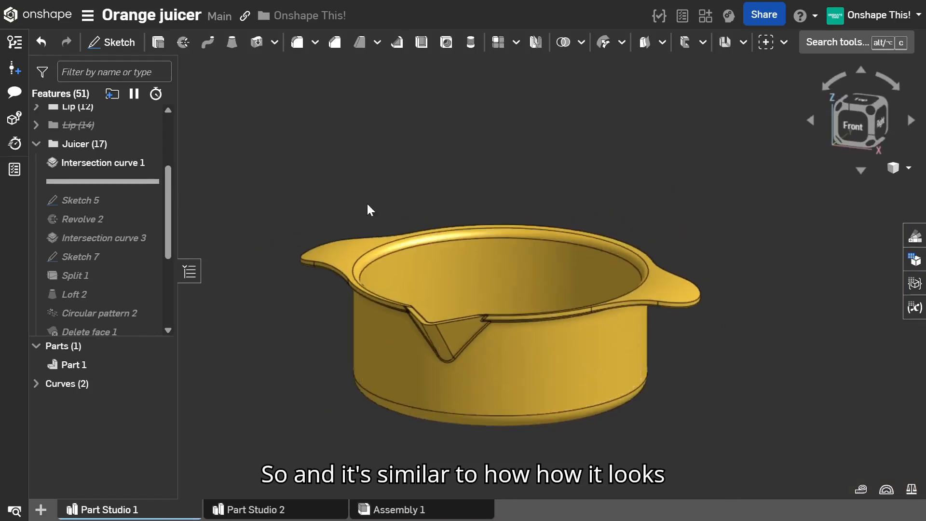
scroll(355, 202, "up", 2)
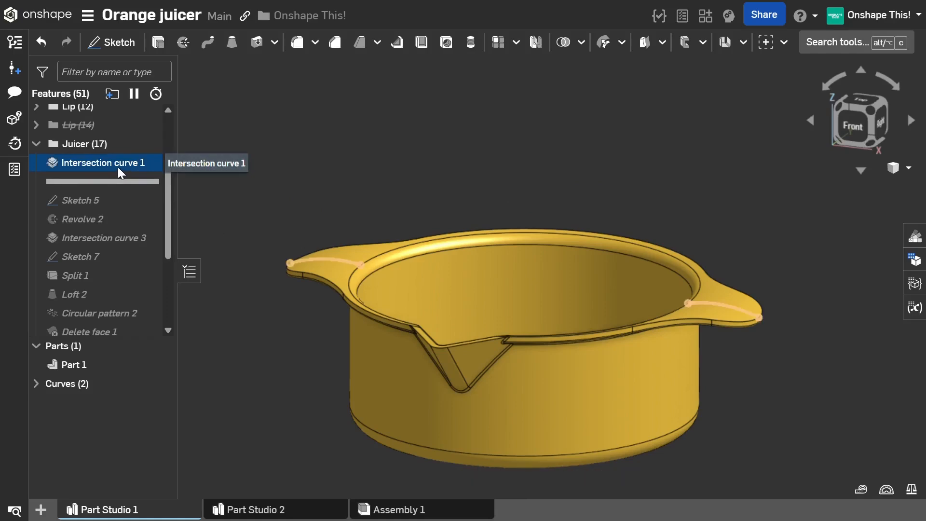
Step: Show Curve 1 and Curve 2, the intersection curves running across the pan's two handles
scroll(429, 234, "down", 2)
right_click_drag(427, 232, 399, 259)
scroll(391, 221, "up", 3)
scroll(390, 220, "up", 2)
right_click_drag(393, 221, 409, 203)
mouse_move(105, 180)
left_mouse_down()
mouse_move(108, 156)
mouse_move(109, 187)
left_mouse_up()
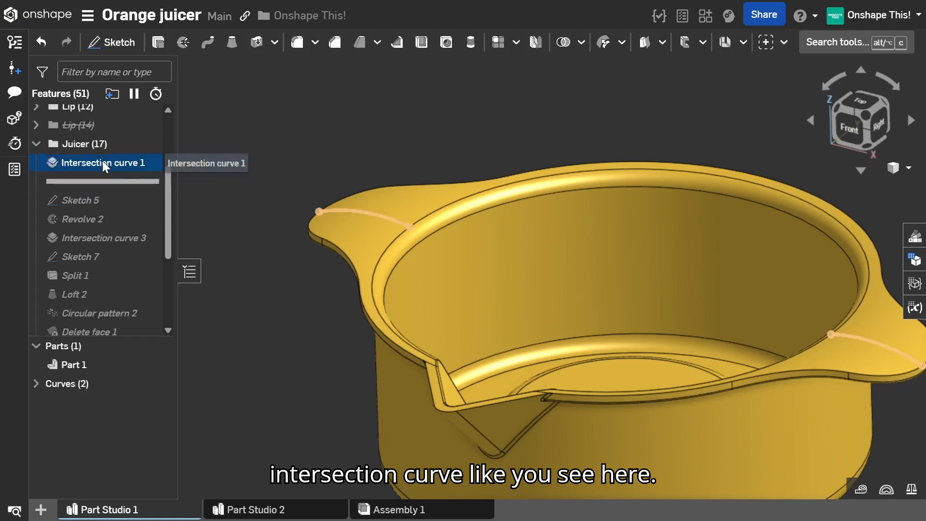
left_click(38, 384)
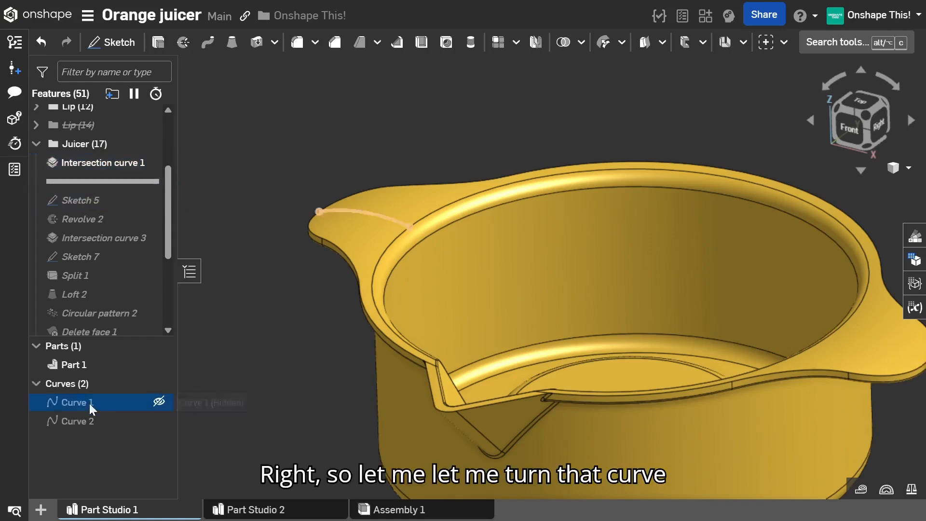
left_click(160, 402)
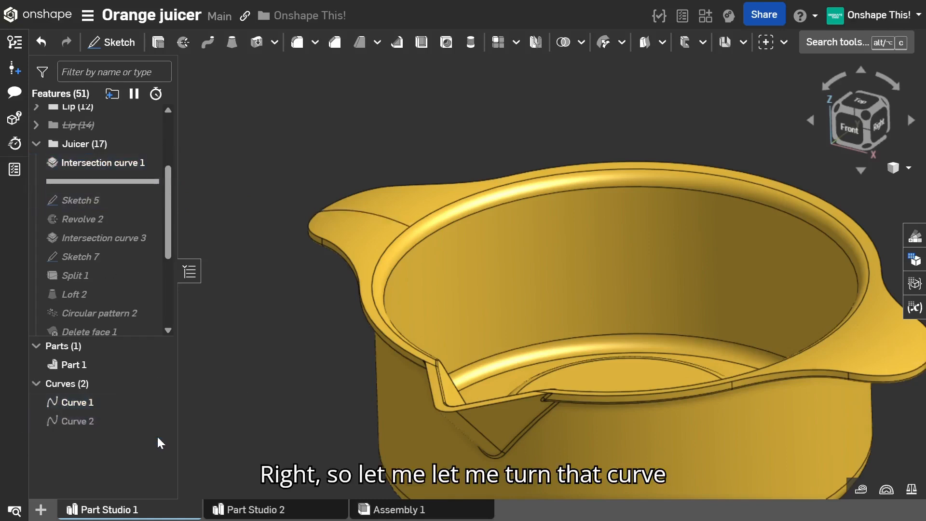
left_click(159, 421)
scroll(293, 276, "down", 3)
right_click_drag(294, 276, 292, 299)
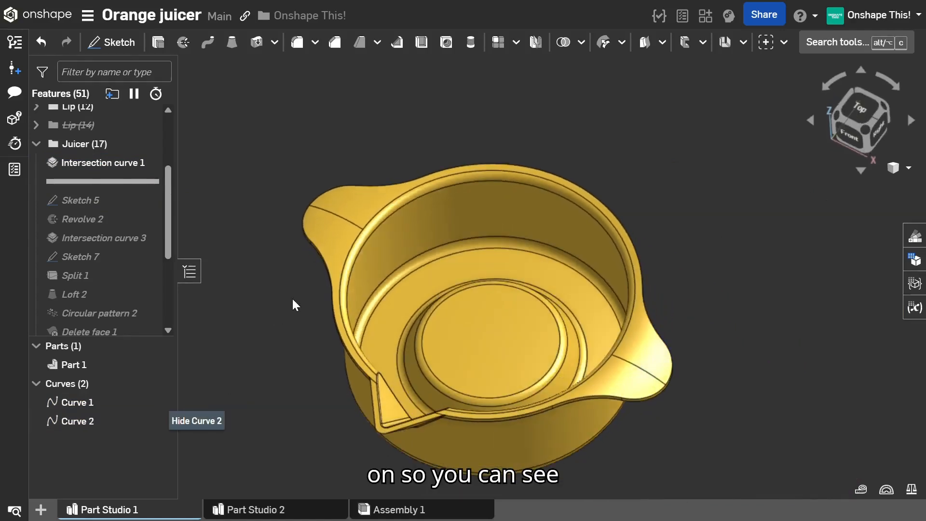
Step: Open Intersection curve 1 to review the plane and face used as its two input groups, and close it
left_click(100, 164)
double_click(159, 162)
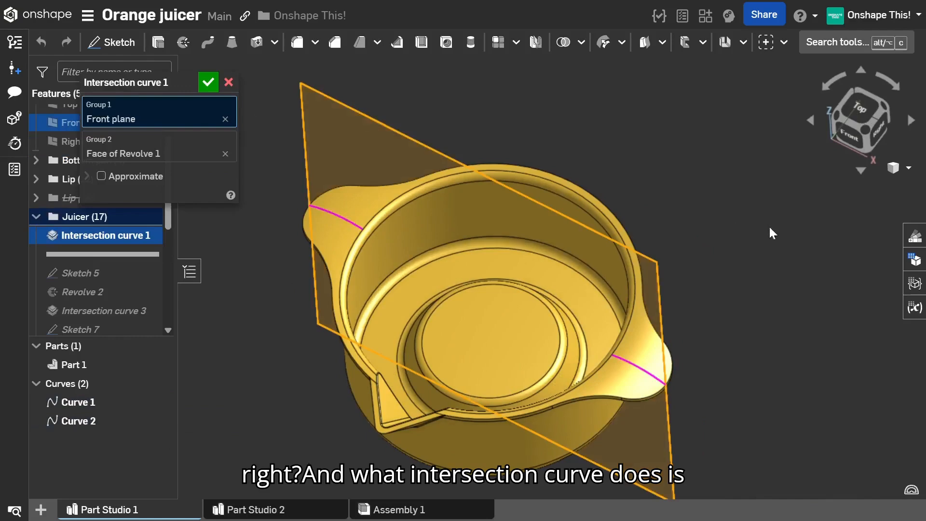
right_click_drag(775, 247, 791, 231)
scroll(600, 311, "up", 3)
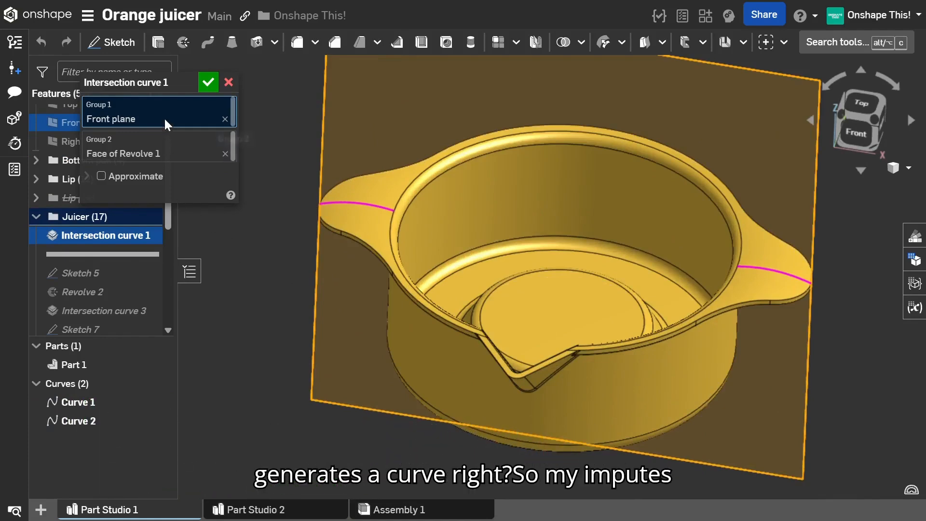
scroll(275, 281, "down", 3)
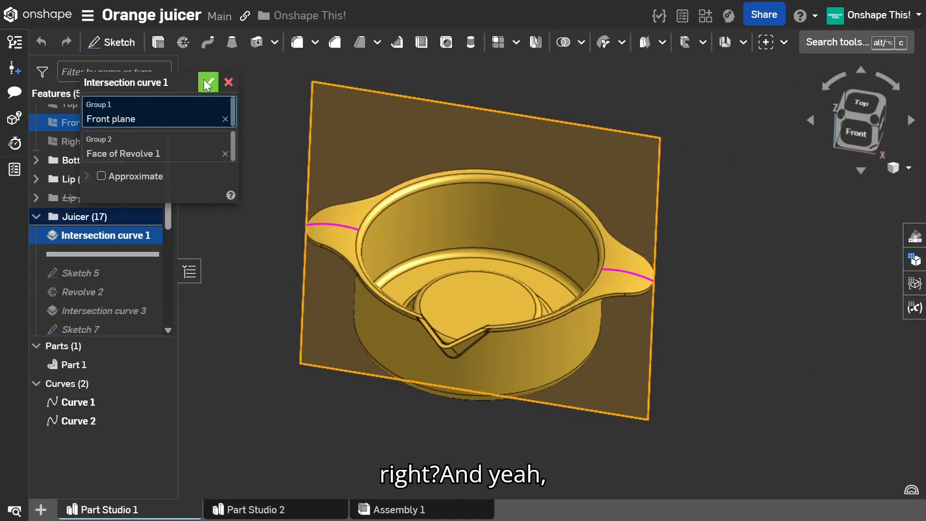
left_click(222, 82)
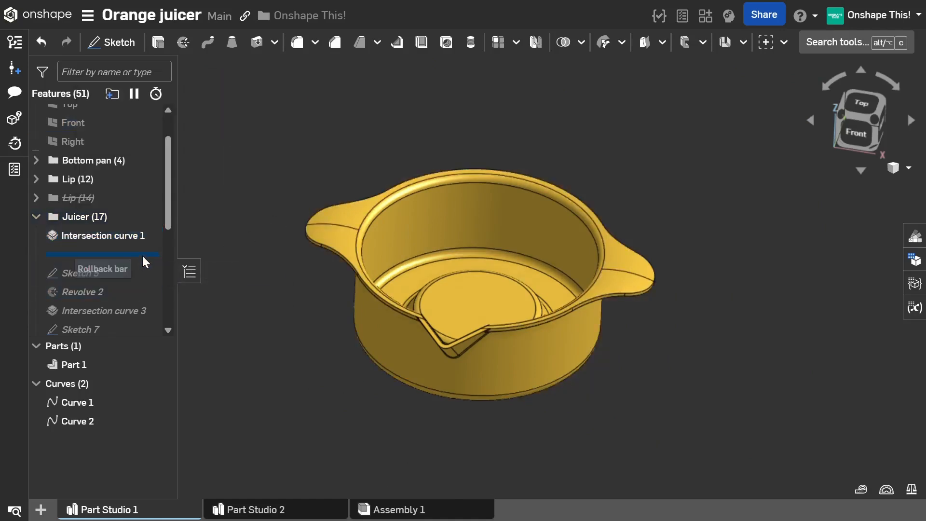
Step: Roll the history forward to include Sketch 5 and open that sketch for editing in the front view
left_click_drag(143, 280, 143, 283)
mouse_move(130, 254)
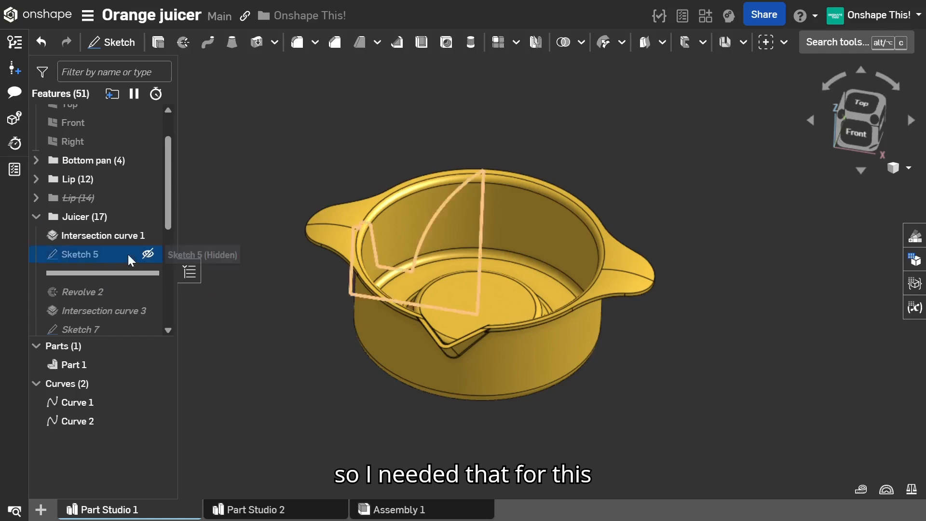
double_click(100, 254)
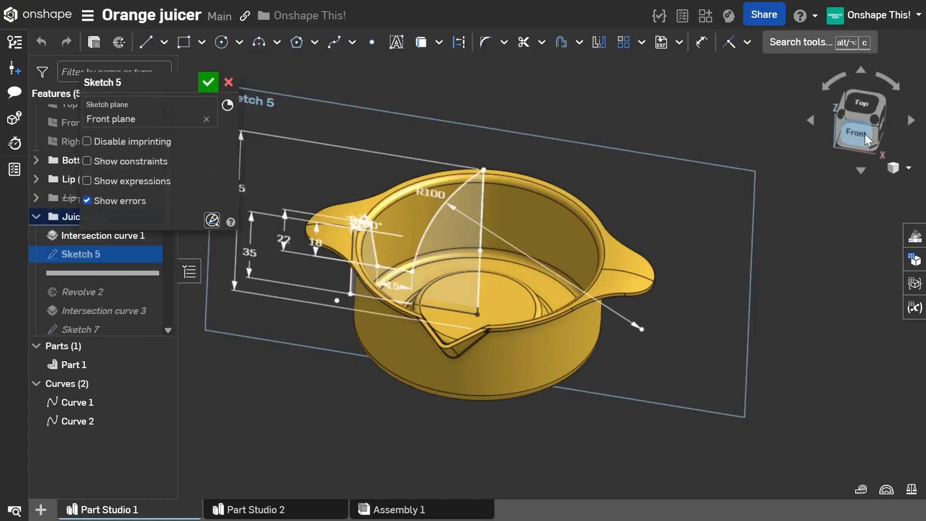
left_click(852, 154)
Step: Examine how Sketch 5's small lip profile is offset from the intersection curve on the handle
scroll(461, 280, "up", 10)
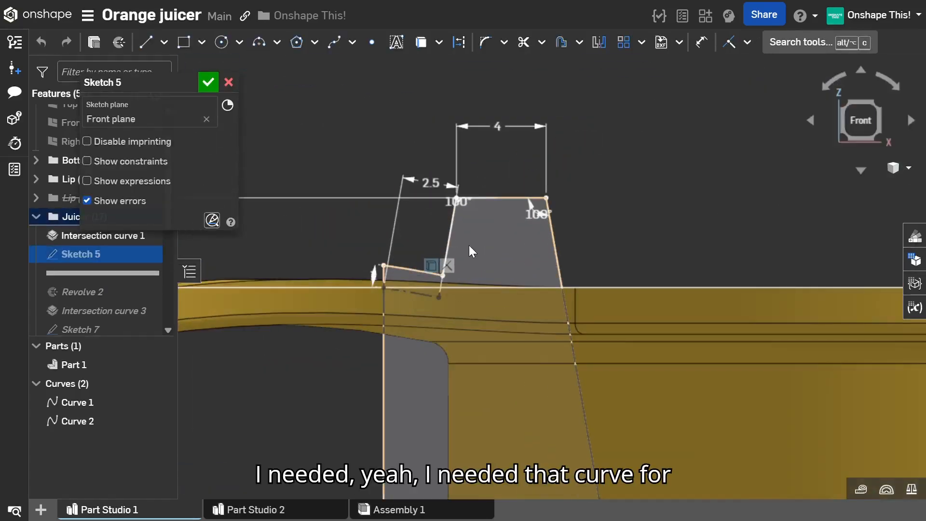
scroll(439, 297, "up", 5)
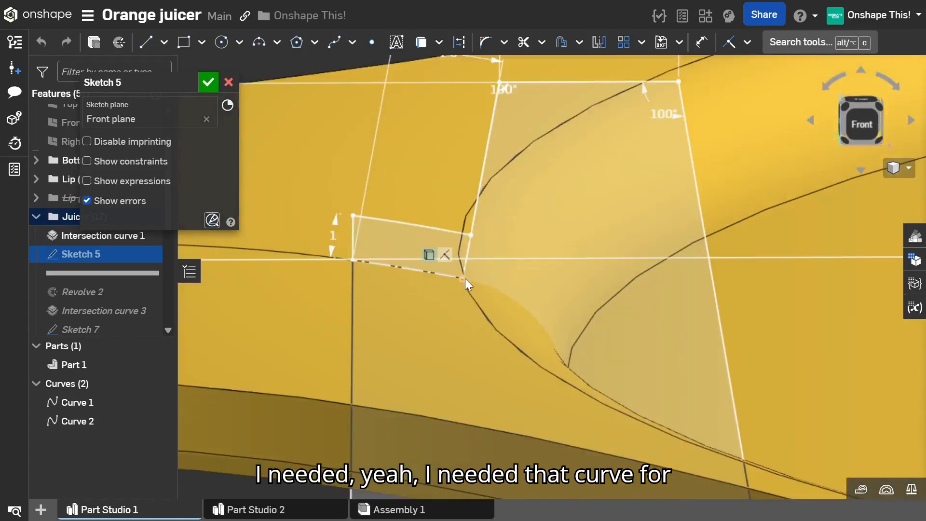
scroll(410, 280, "down", 3)
mouse_move(421, 294)
right_mouse_down()
mouse_move(441, 284)
mouse_move(387, 300)
right_mouse_up()
scroll(466, 204, "up", 5)
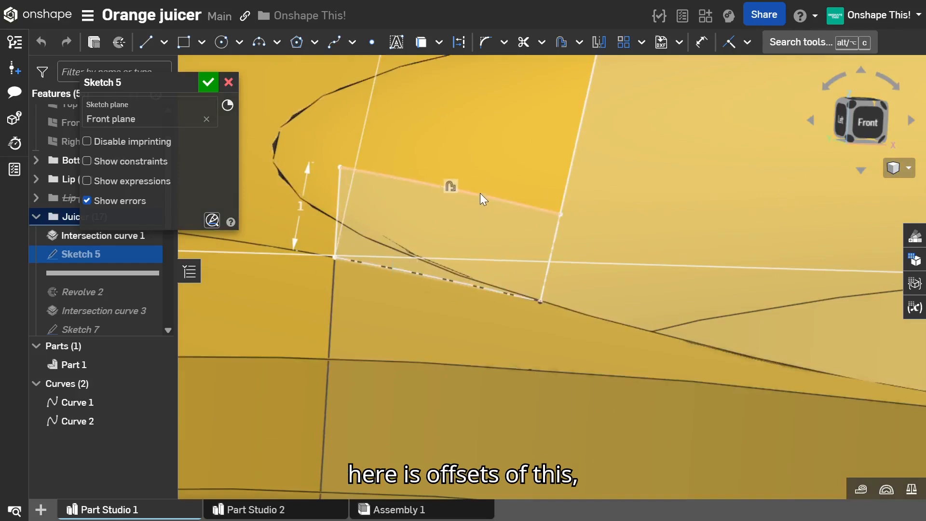
scroll(350, 273, "down", 3)
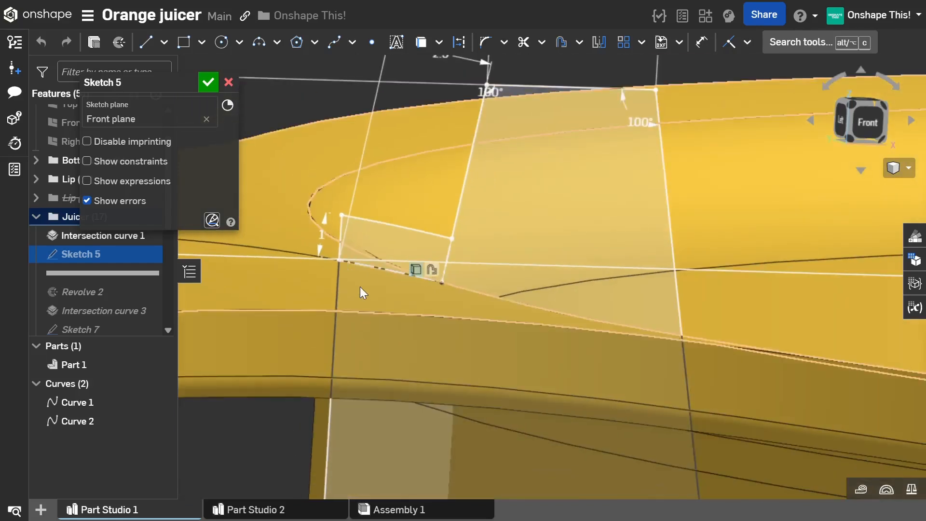
right_click_drag(367, 284, 351, 289)
scroll(351, 289, "down", 3)
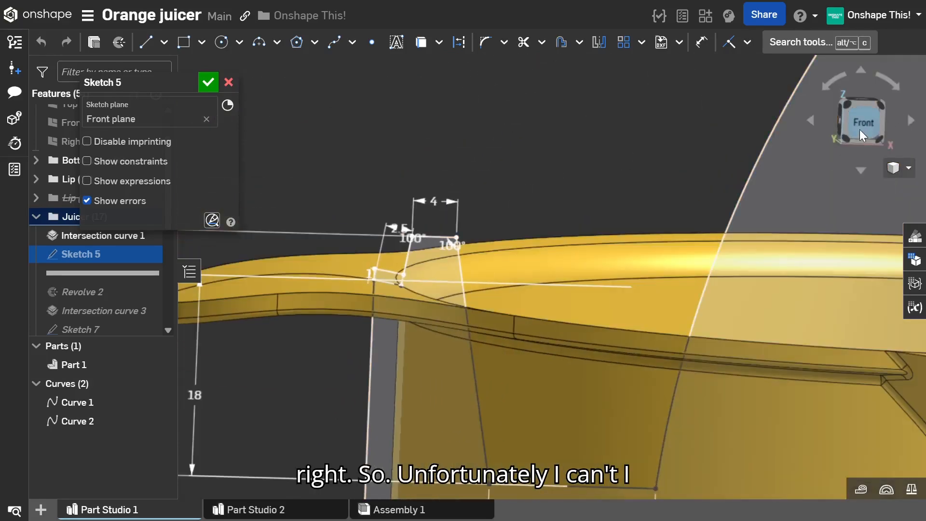
Step: Review the whole juicer profile and its dimensions in Sketch 5 from the front view
left_click(862, 130)
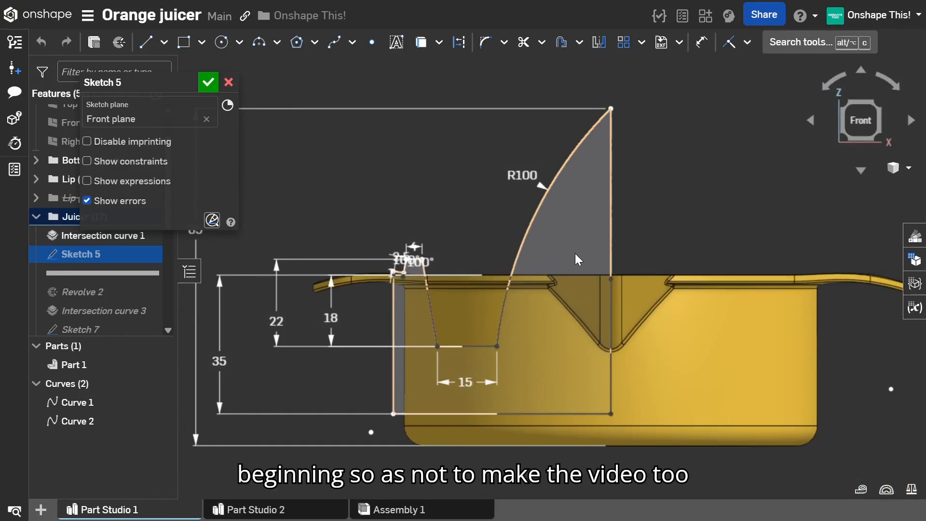
scroll(568, 224, "down", 2)
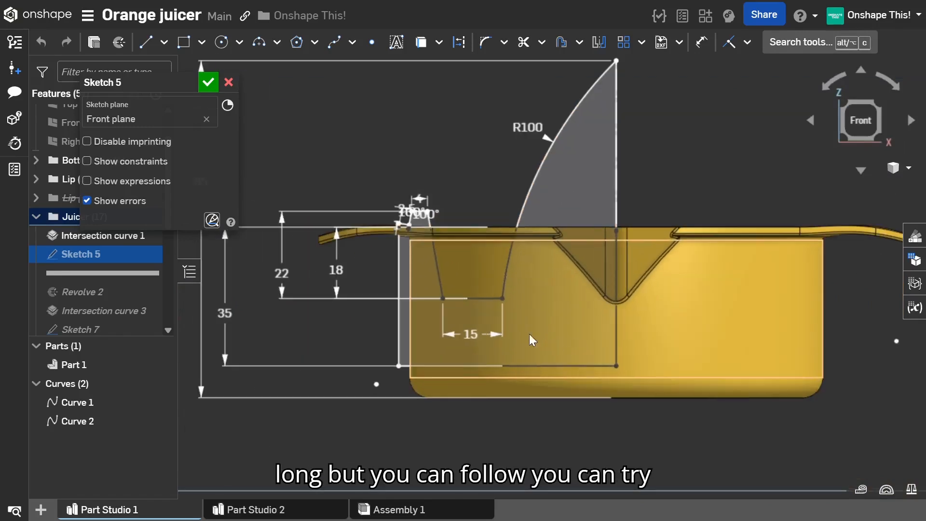
scroll(424, 236, "up", 3)
scroll(461, 243, "down", 1)
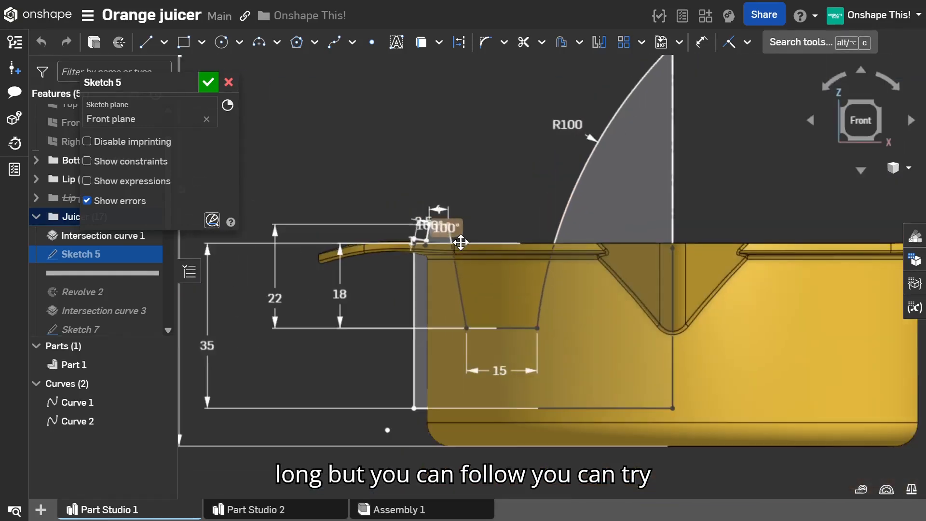
scroll(460, 242, "down", 4)
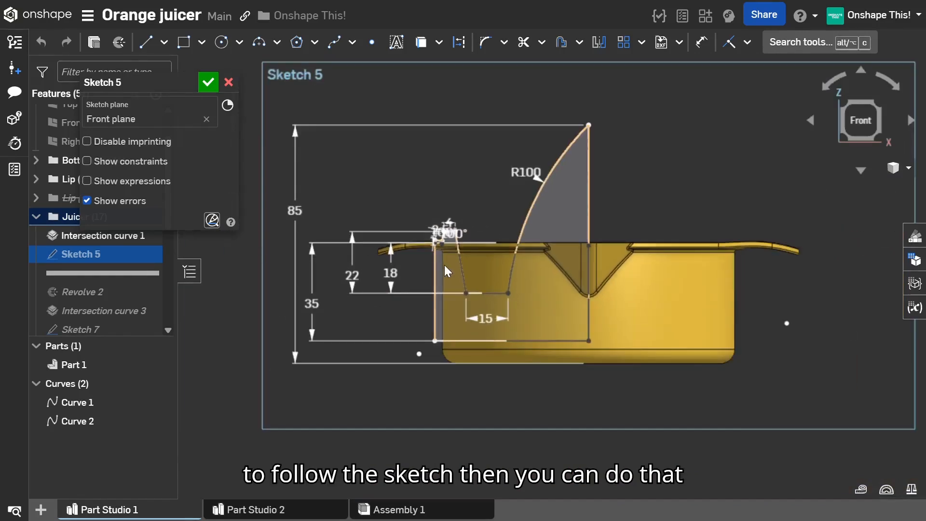
Step: Inspect the lip's offset, width and angle dimensions in Sketch 5 where the profile meets the pan's rim
scroll(439, 243, "up", 5)
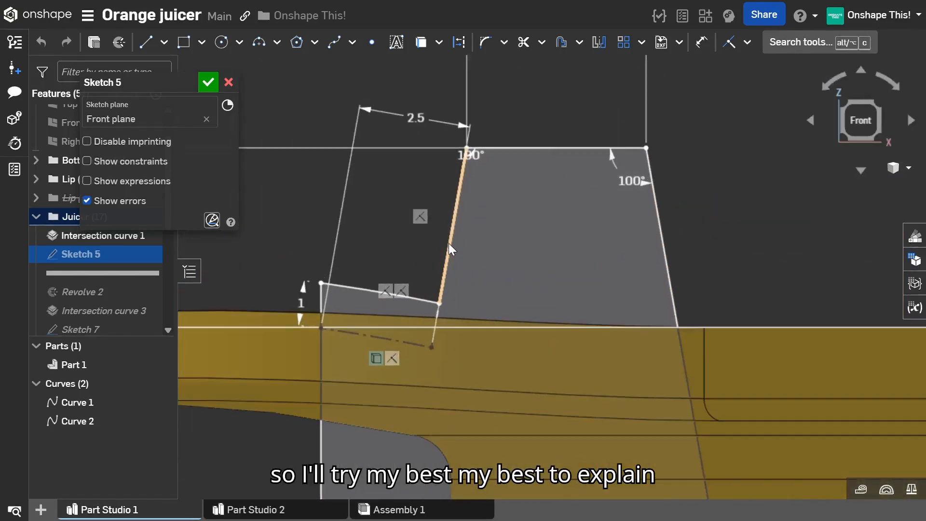
right_click_drag(384, 213, 399, 232)
scroll(419, 245, "down", 4)
scroll(350, 189, "up", 5)
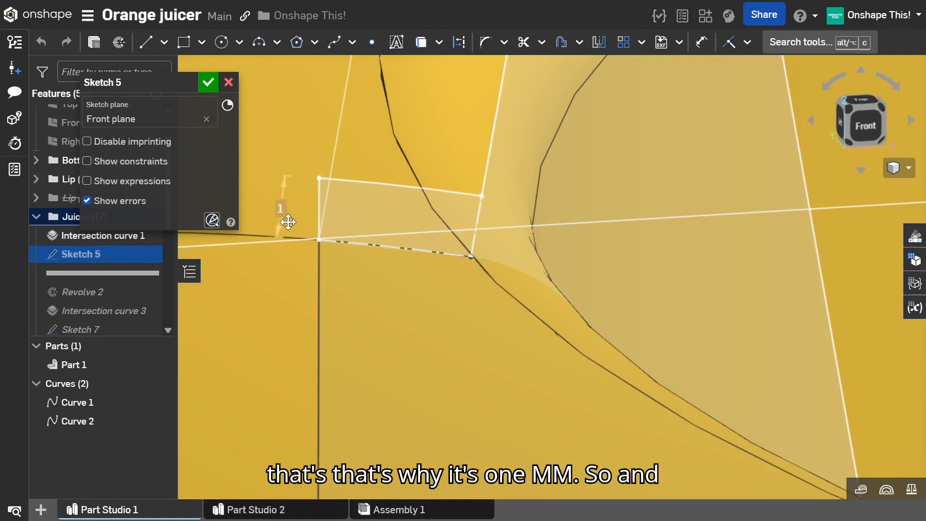
scroll(292, 286, "down", 5)
scroll(301, 280, "up", 3)
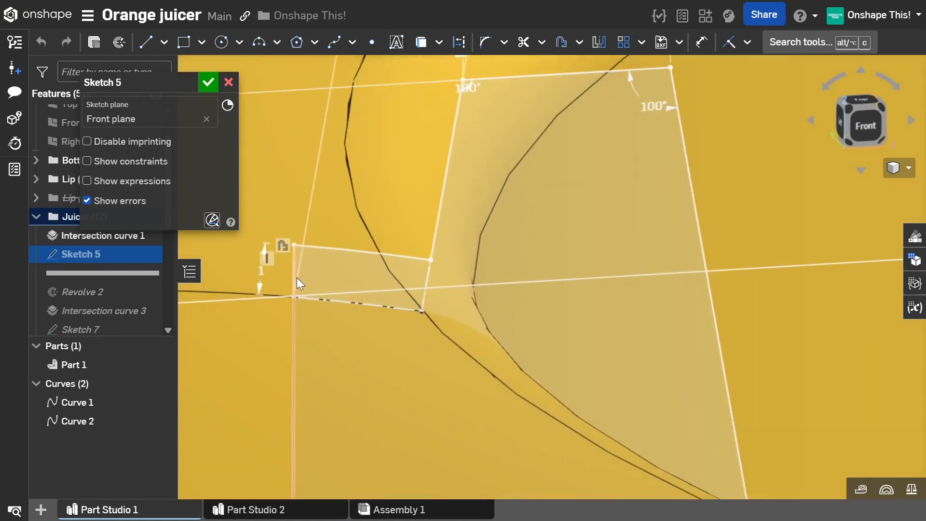
mouse_move(400, 212)
right_mouse_down()
mouse_move(390, 198)
mouse_move(386, 221)
right_mouse_up()
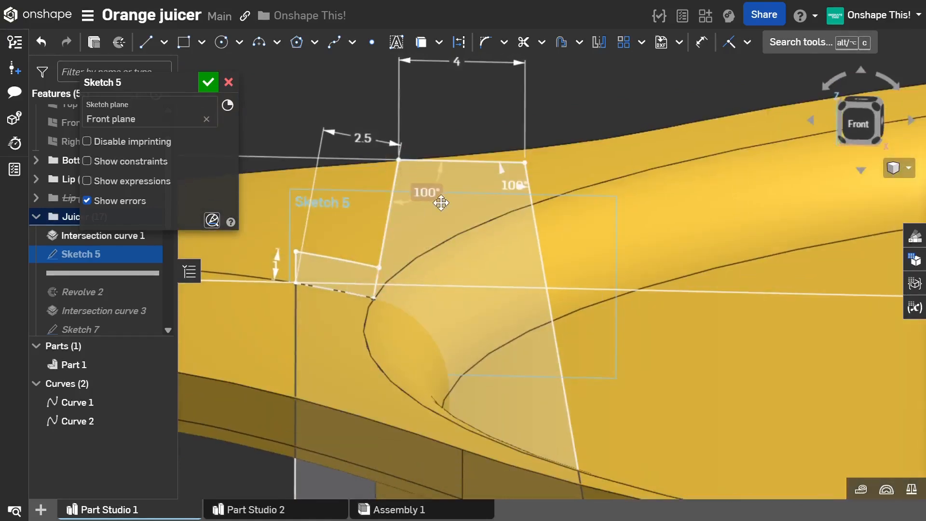
Step: Hide Part 1 and turn to the front view so the Sketch 5 profile is unobstructed
scroll(503, 209, "down", 6)
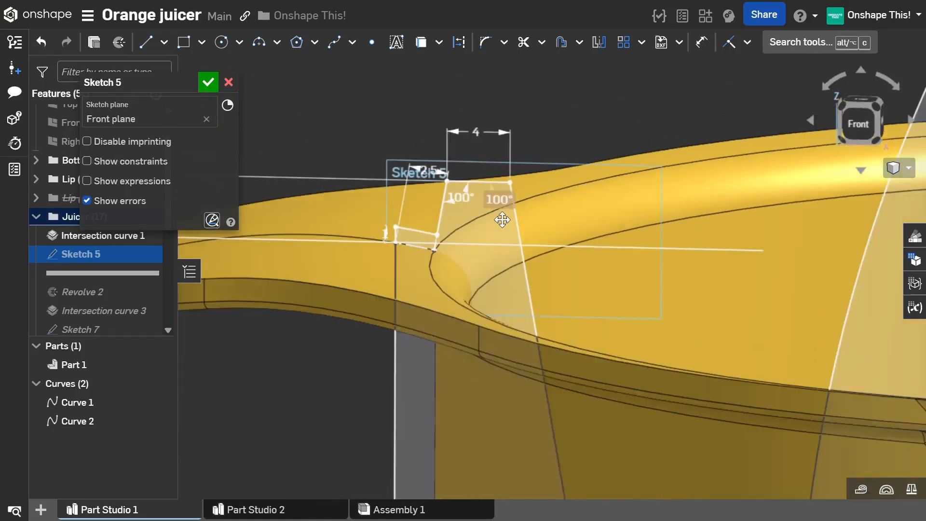
left_click(162, 369)
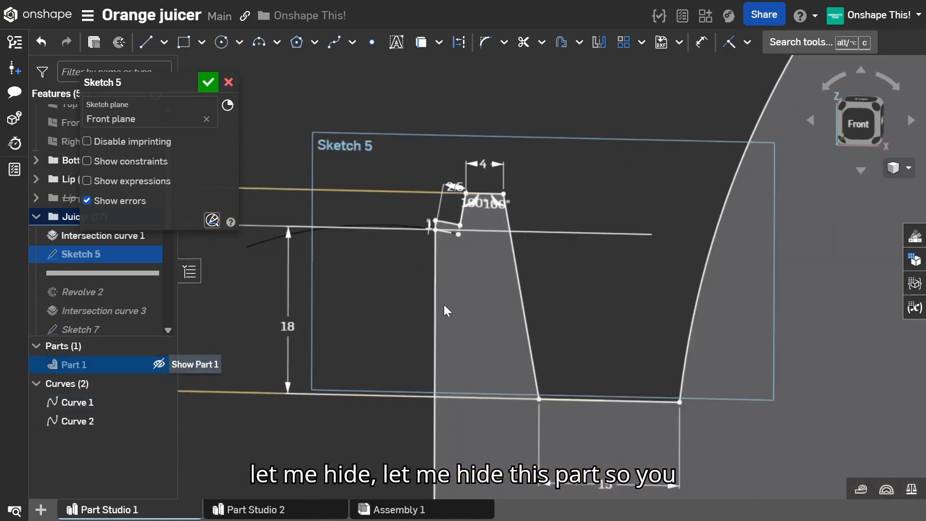
left_click(851, 130)
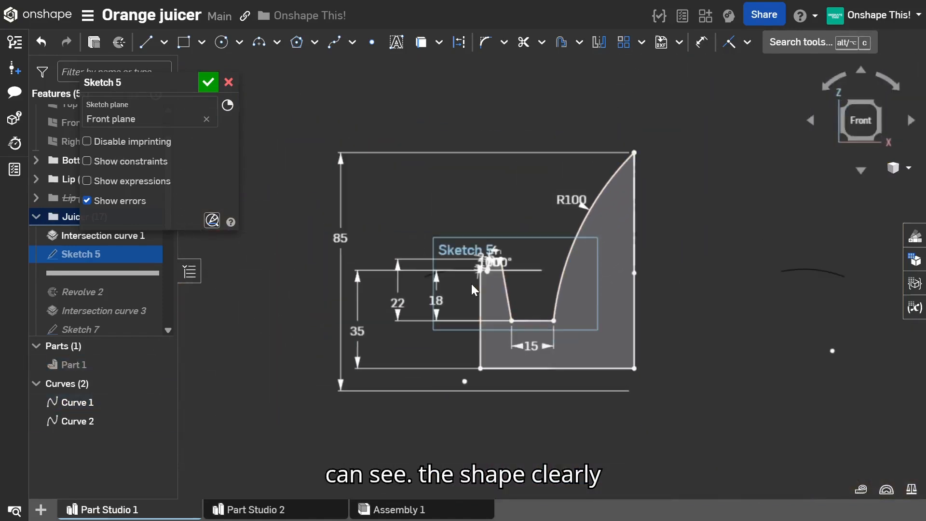
Step: Examine the angle dimensions between the lip's top edge and the two sloping lines in Sketch 5
scroll(471, 284, "up", 5)
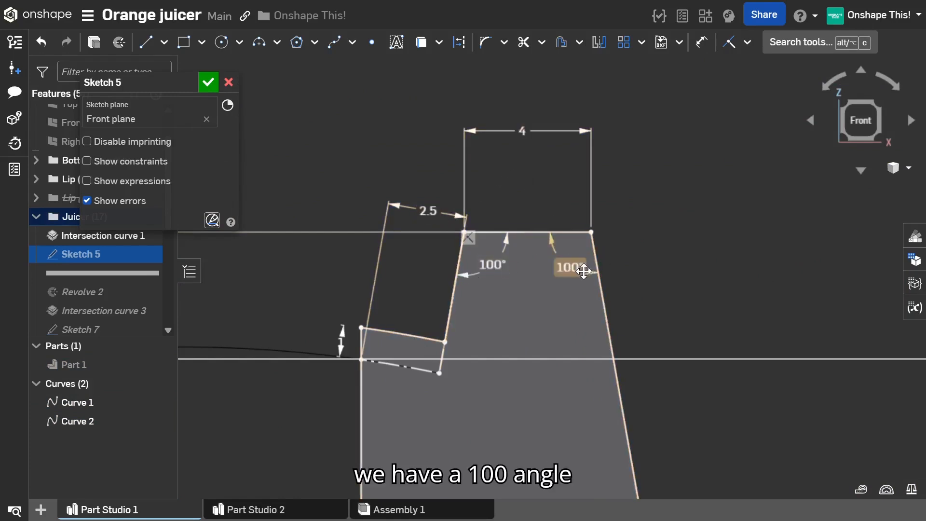
scroll(536, 188, "down", 5)
scroll(534, 185, "up", 5)
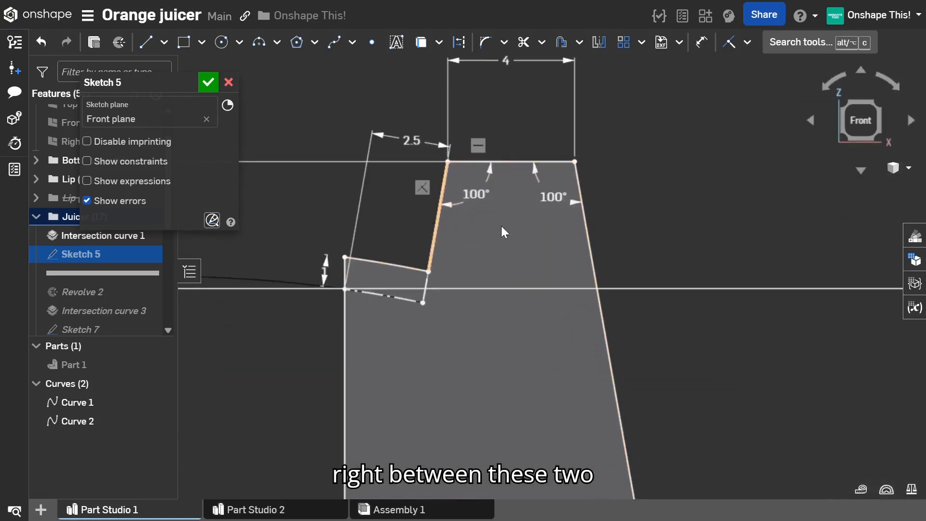
scroll(492, 208, "down", 7)
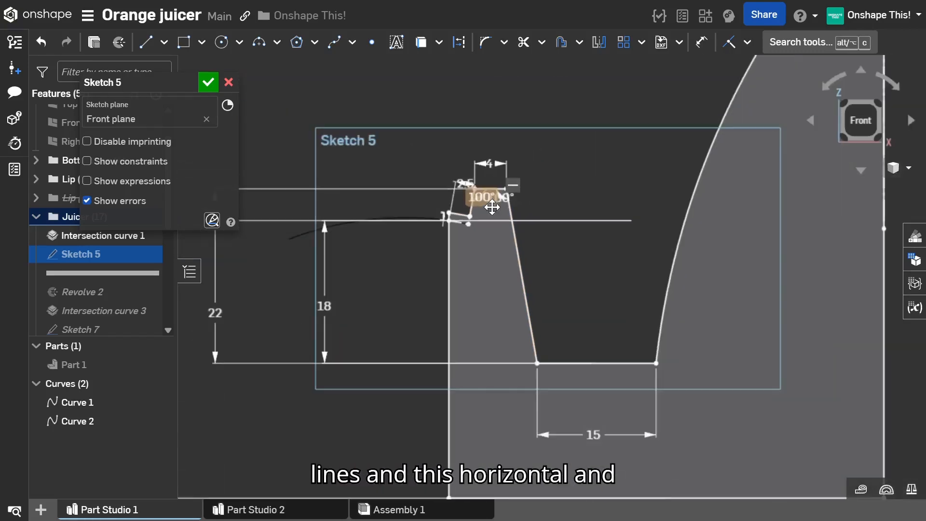
scroll(632, 123, "down", 3)
scroll(637, 114, "up", 3)
scroll(637, 114, "down", 3)
Step: Show Part 1 briefly to compare the profile's overall height with the pan, and hide it again
left_click_drag(350, 201, 337, 193)
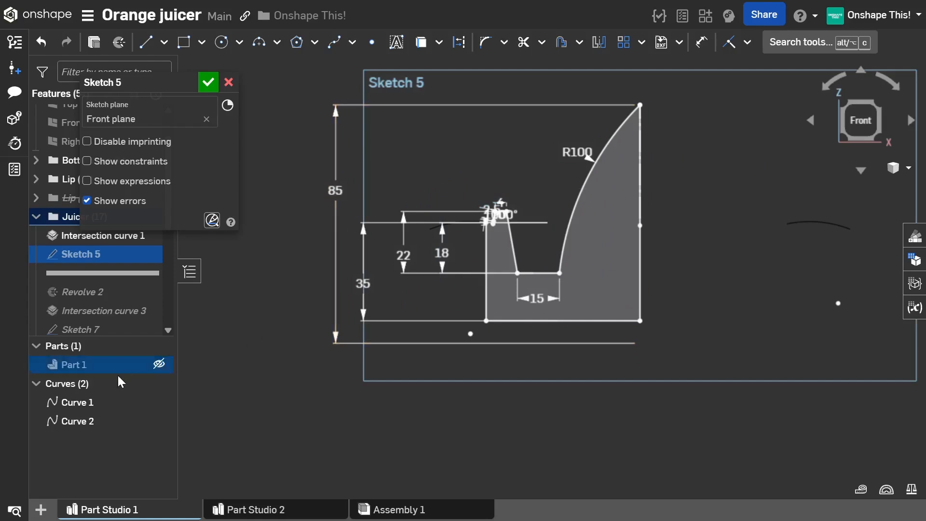
left_click(159, 366)
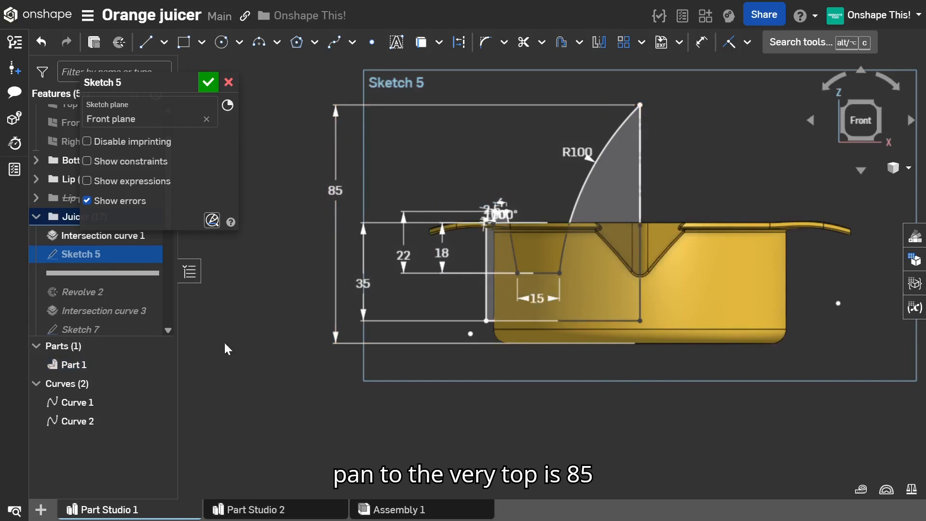
left_click(159, 365)
Step: Examine the closed region of Sketch 5 between the outer wall, the trough and the cone's arc
scroll(520, 262, "up", 2)
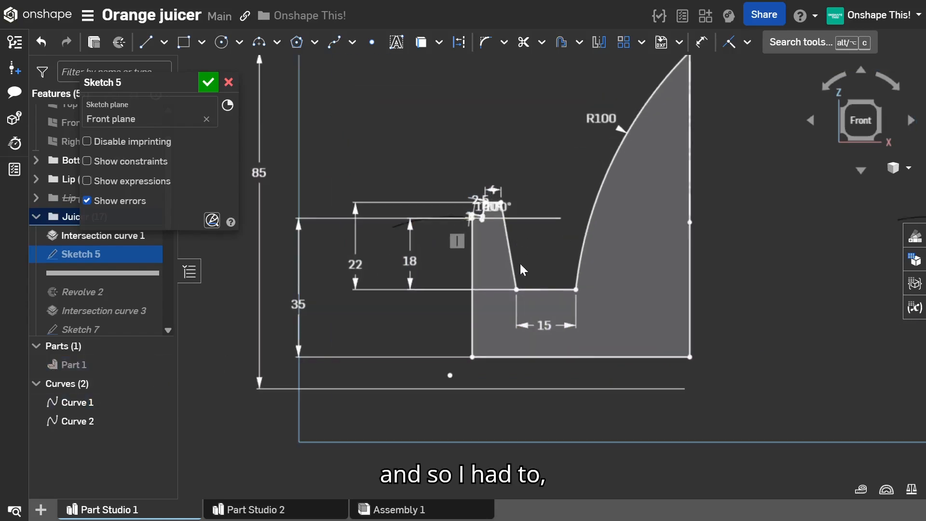
scroll(521, 239, "up", 2)
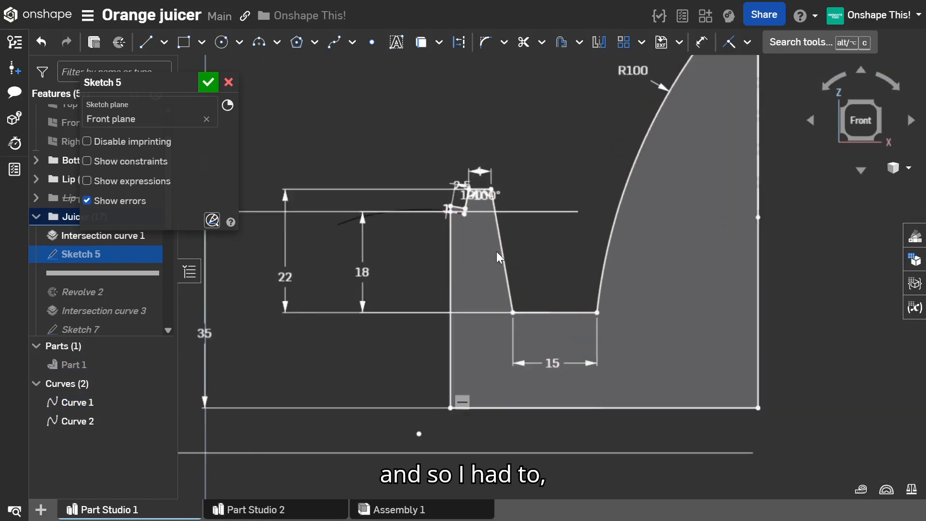
scroll(443, 220, "up", 4)
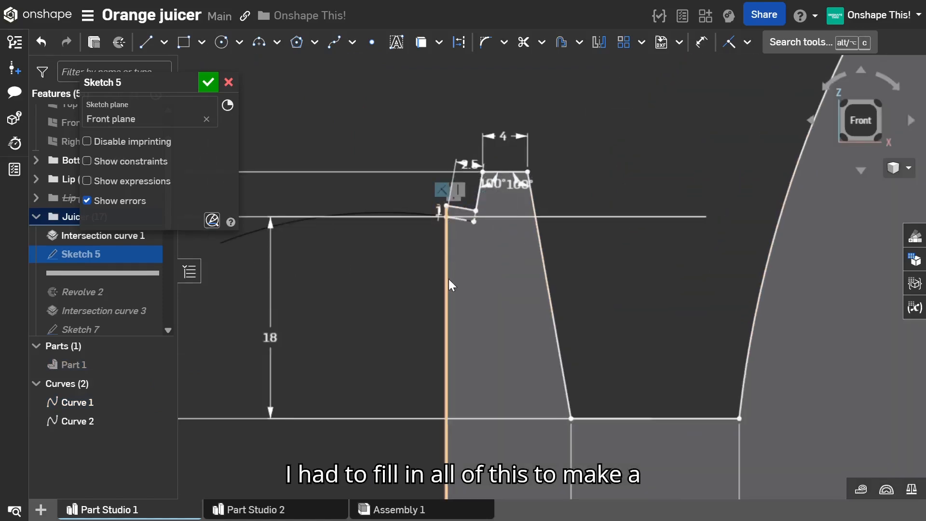
scroll(447, 294, "down", 3)
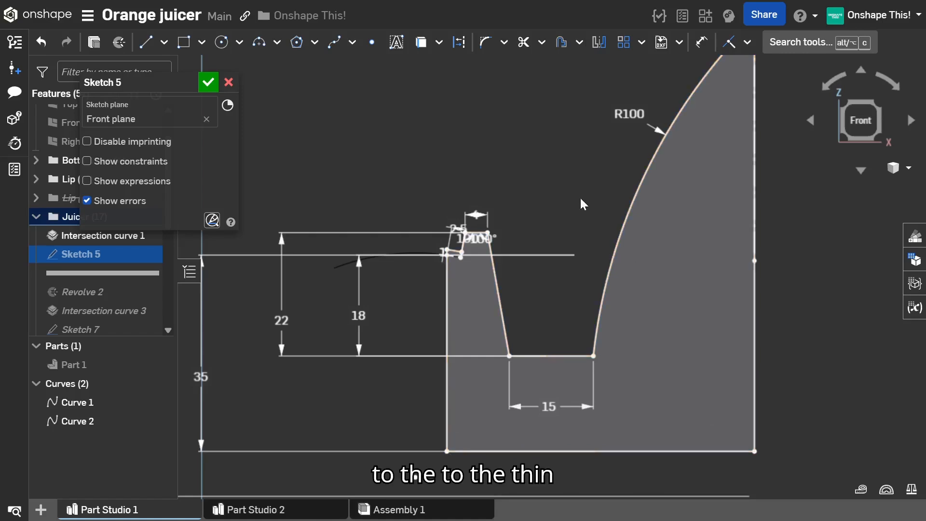
scroll(563, 232, "down", 2)
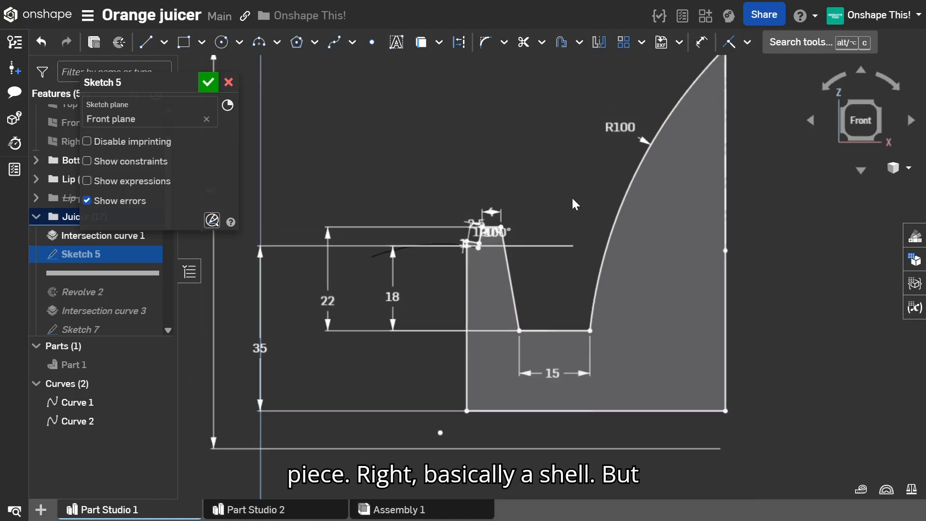
scroll(540, 314, "up", 2)
scroll(548, 246, "down", 2)
scroll(582, 357, "up", 2)
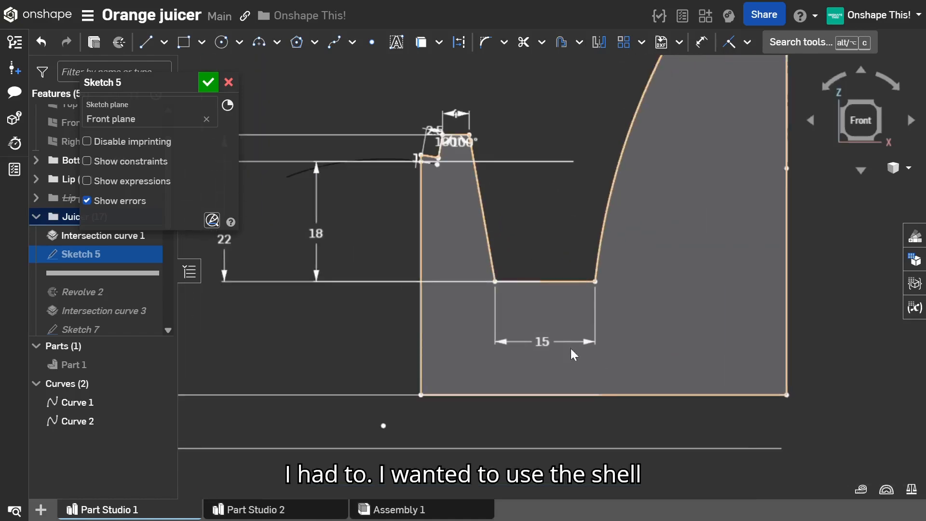
scroll(442, 311, "down", 2)
scroll(492, 227, "down", 3)
scroll(496, 203, "up", 4)
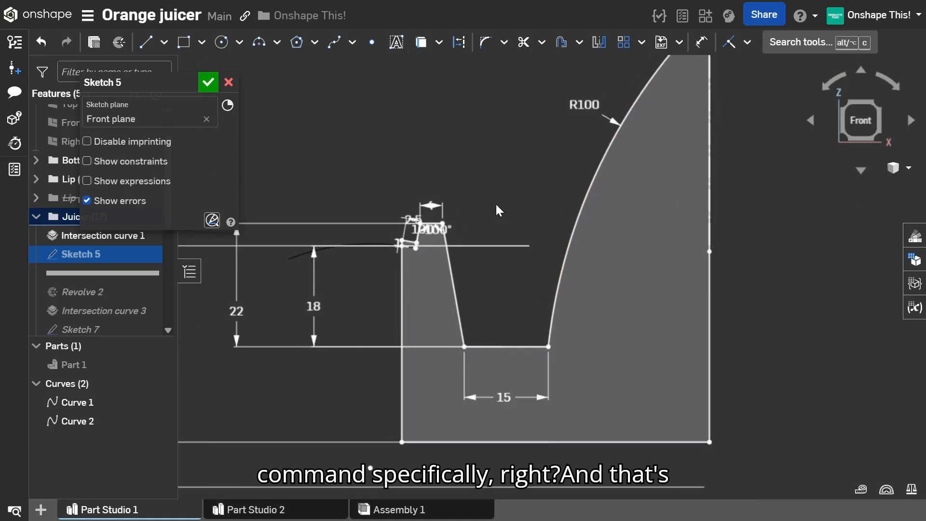
Step: Review the height, trough and lip dimensions of the complete Sketch 5 profile
scroll(497, 206, "down", 3)
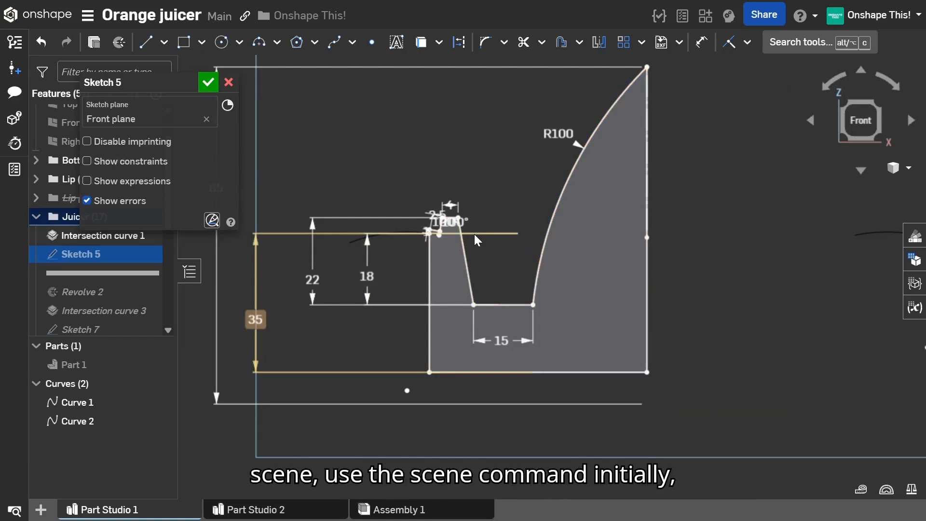
scroll(491, 240, "up", 3)
scroll(491, 239, "down", 2)
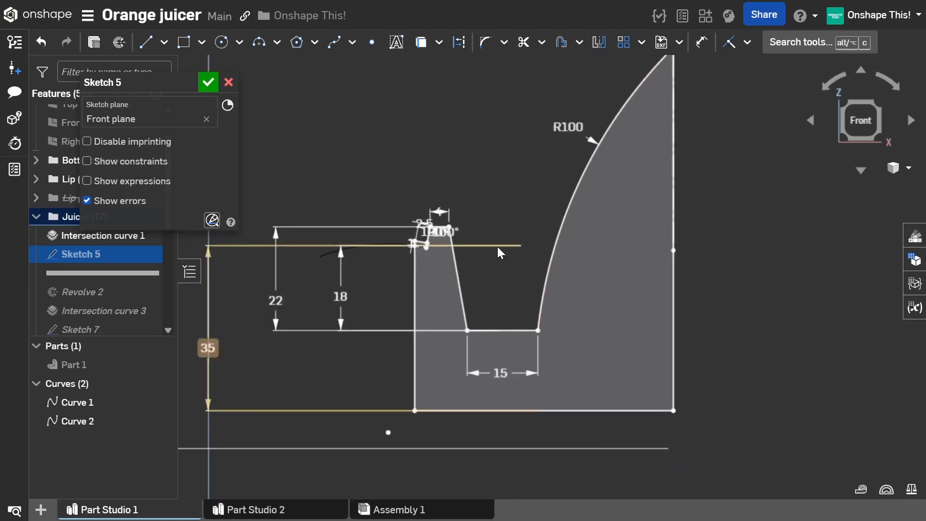
scroll(511, 207, "up", 2)
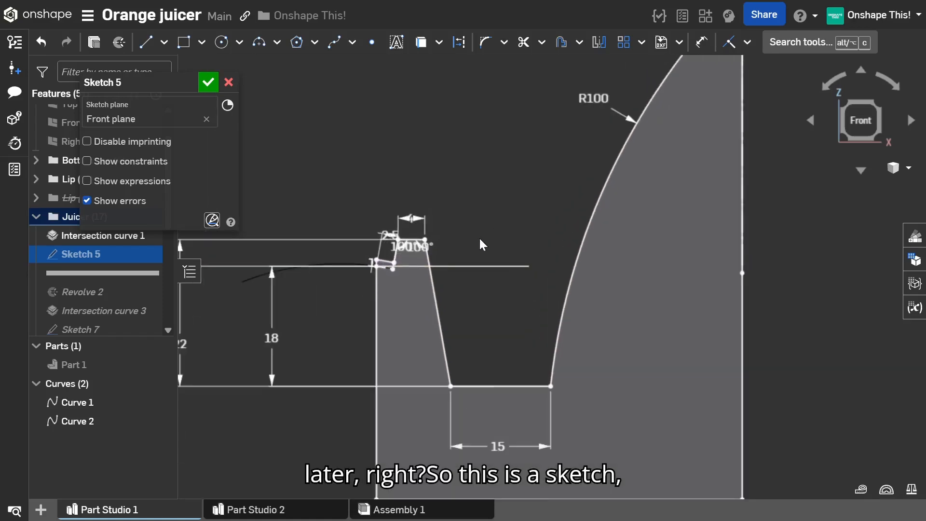
scroll(375, 273, "up", 3)
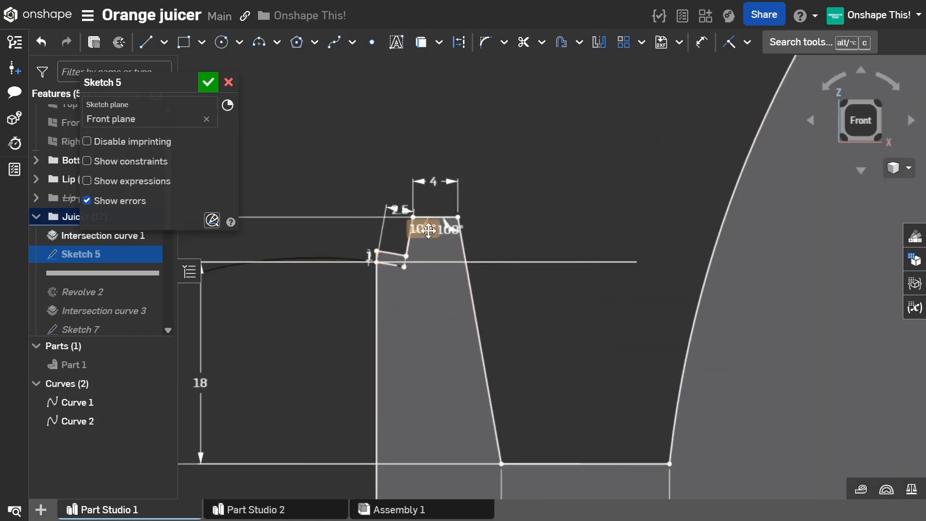
scroll(431, 232, "down", 4)
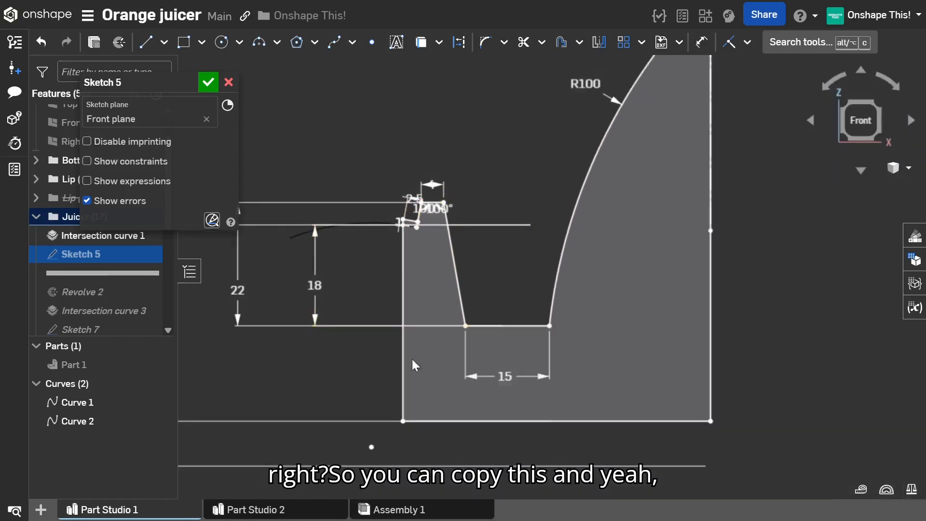
scroll(507, 369, "down", 1)
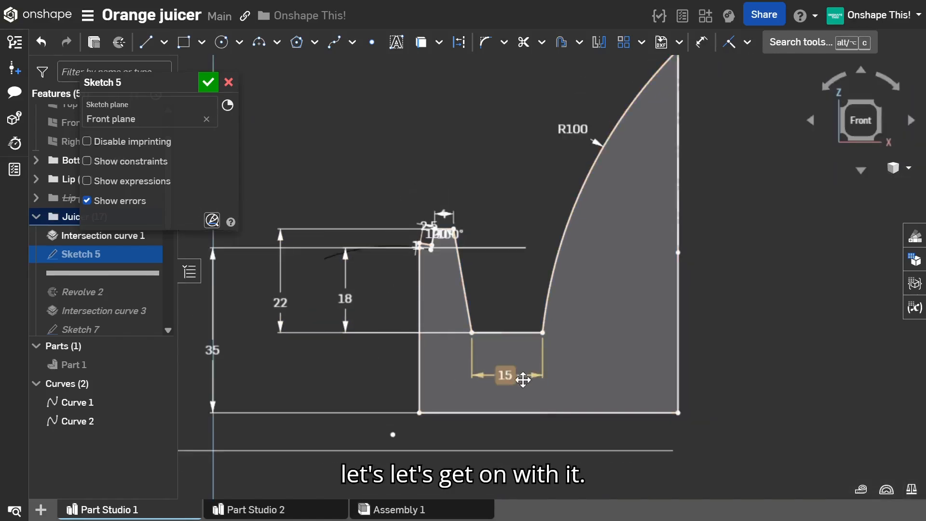
scroll(517, 363, "down", 1)
Step: Finish editing Sketch 5 and roll the history forward to include Revolve 2
right_click_drag(508, 314, 512, 335)
left_click(205, 86)
left_click(153, 289)
left_click_drag(148, 298, 149, 299)
right_click_drag(433, 266, 475, 265)
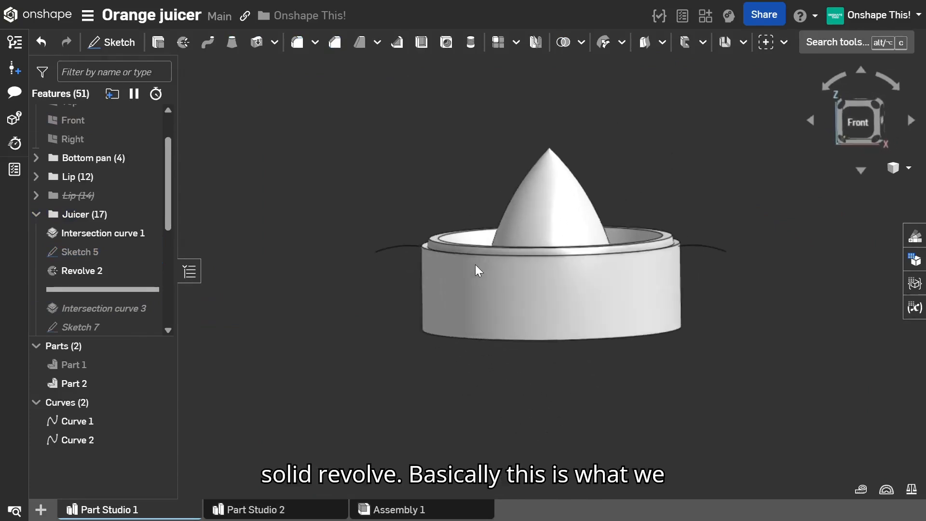
Step: Hide Curve 1 and Curve 2 so only the revolved juicer body is shown
left_click(160, 420)
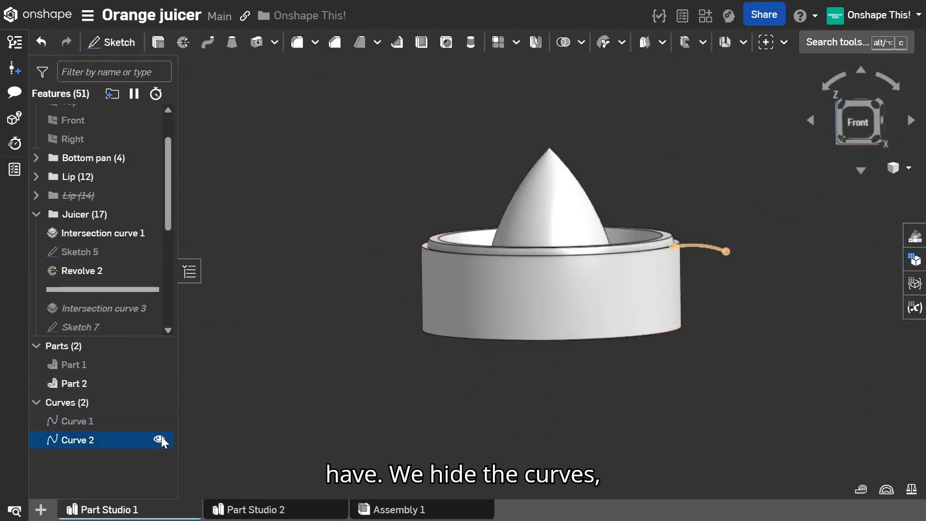
left_click(160, 440)
right_click_drag(427, 272, 485, 313)
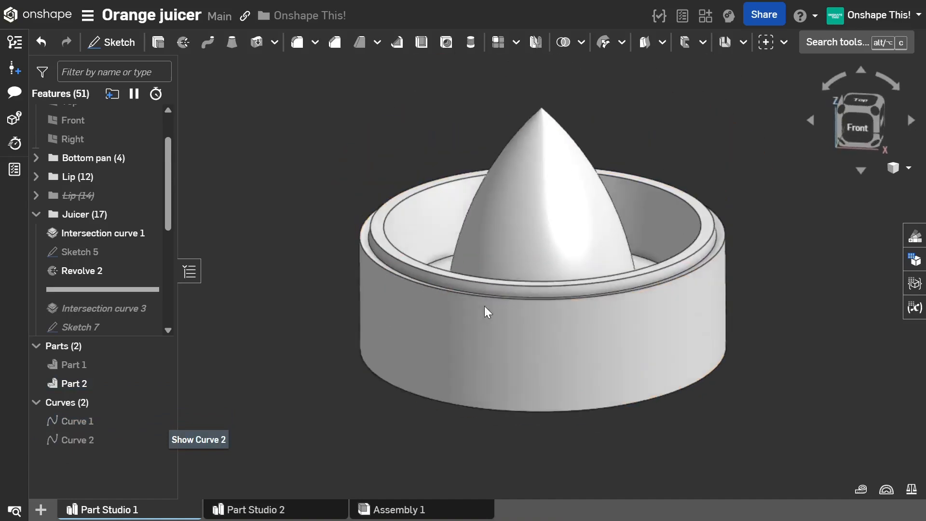
Step: Roll the history forward to include Intersection curve 3 on the juicer cone
scroll(127, 289, "down", 3)
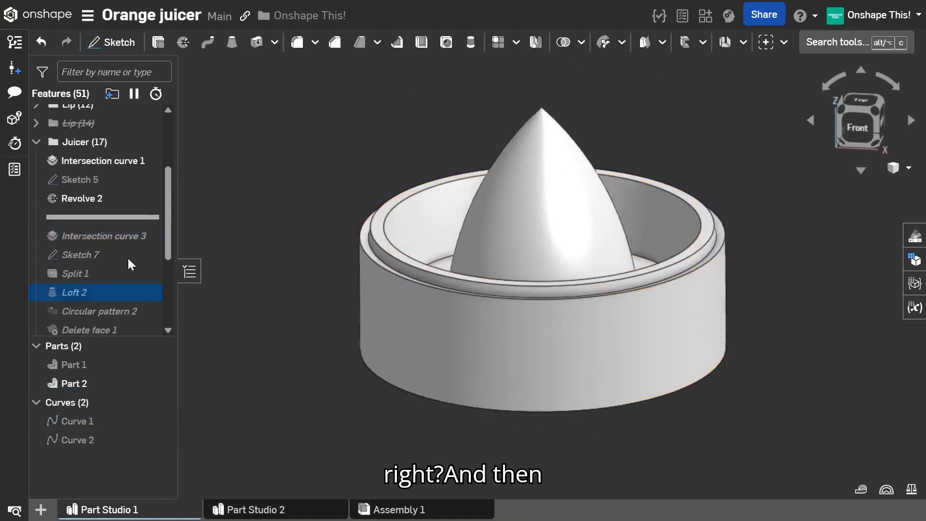
left_click_drag(137, 218, 143, 251)
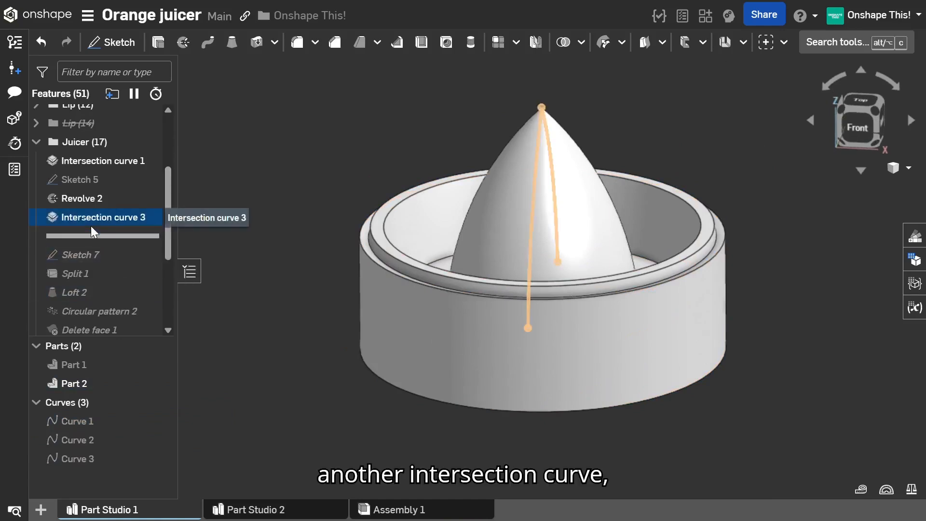
right_click_drag(455, 193, 514, 221)
scroll(526, 227, "down", 3)
Step: Open Intersection curve 3 to check its two selection groups, and close it without changes
left_click(115, 218)
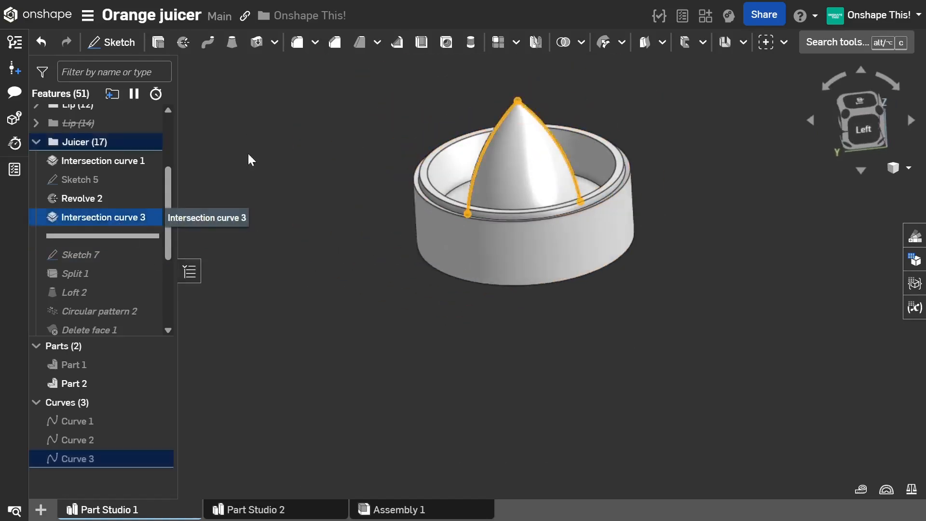
double_click(115, 218)
mouse_move(513, 323)
right_mouse_down()
mouse_move(524, 375)
mouse_move(523, 324)
right_mouse_up()
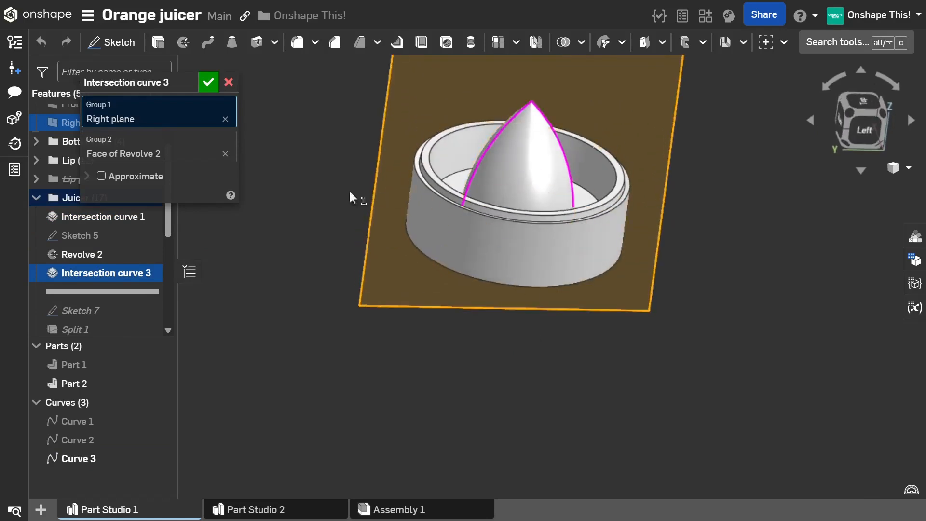
left_click(227, 80)
Step: Show Curve 3 and view how it runs over the cone of the juicer
scroll(537, 110, "up", 5)
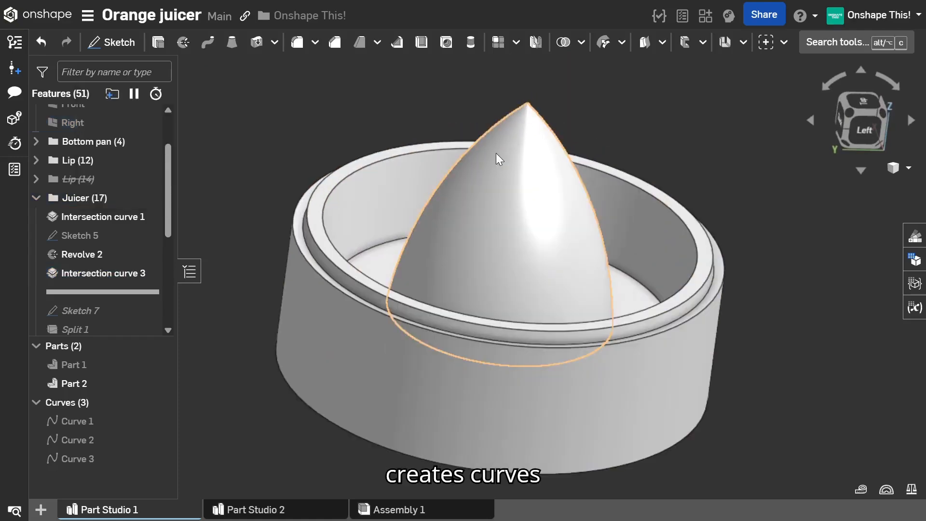
right_click_drag(372, 275, 358, 326)
scroll(358, 326, "down", 1)
left_click(159, 459)
right_click_drag(406, 235, 488, 137)
right_click_drag(557, 210, 605, 197)
Step: Roll the history forward to include Sketch 7 at the base of the cone
scroll(109, 245, "down", 3)
mouse_move(137, 148)
left_mouse_down()
mouse_move(140, 185)
mouse_move(157, 154)
mouse_move(128, 162)
left_mouse_up()
right_click_drag(468, 273, 444, 314)
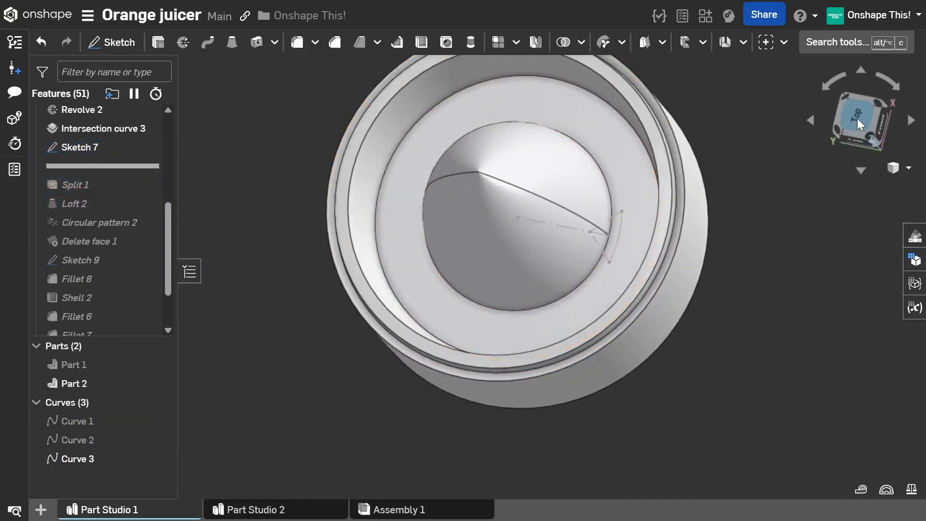
right_click_drag(587, 305, 594, 296)
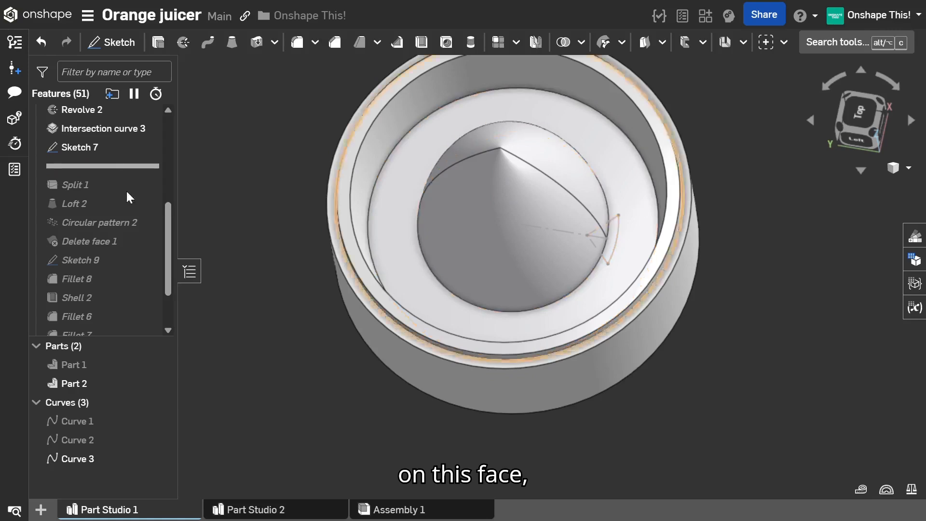
Step: Open Sketch 7 for editing and inspect its curved-base triangle at the cone's edge from the top view
double_click(61, 144)
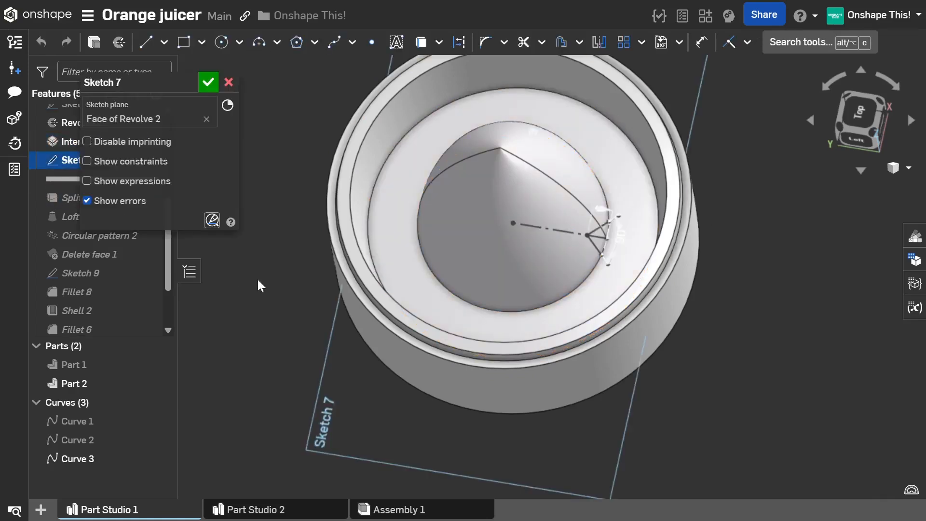
mouse_move(126, 121)
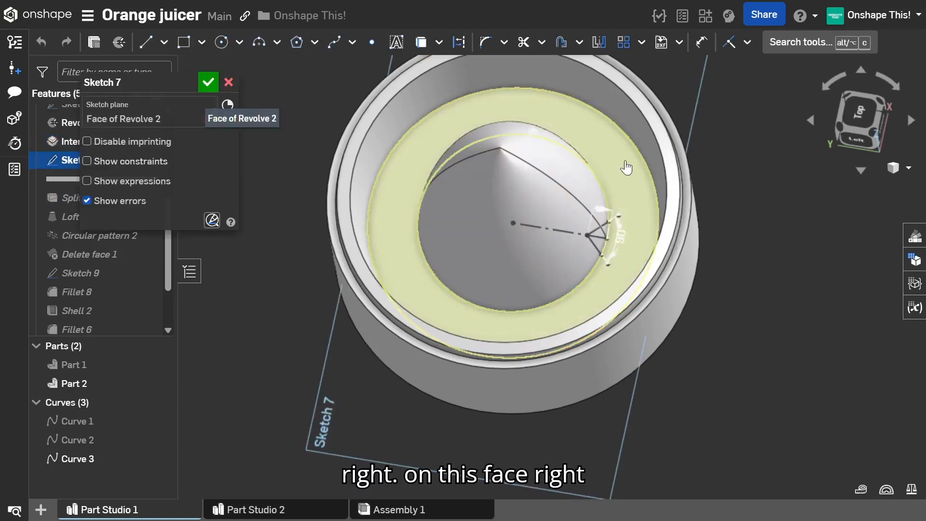
left_click(859, 111)
scroll(566, 407, "up", 5)
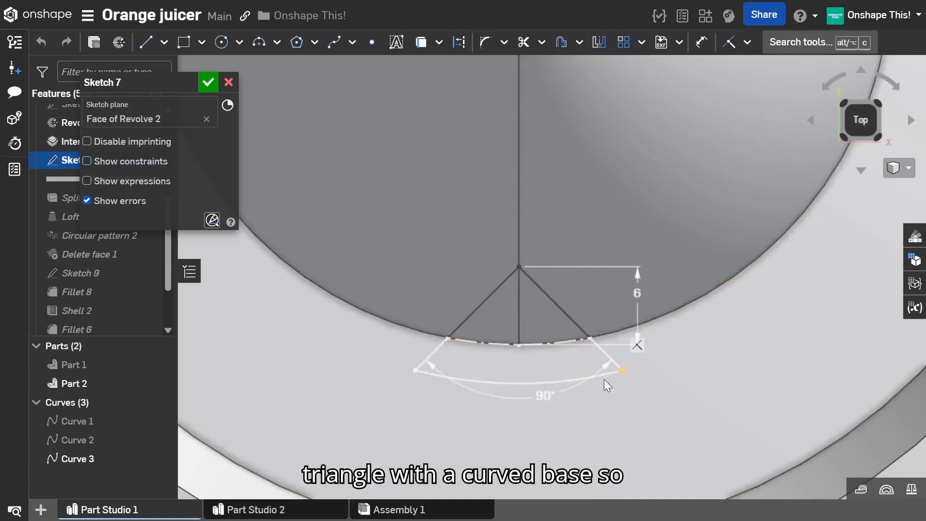
scroll(581, 378, "up", 3)
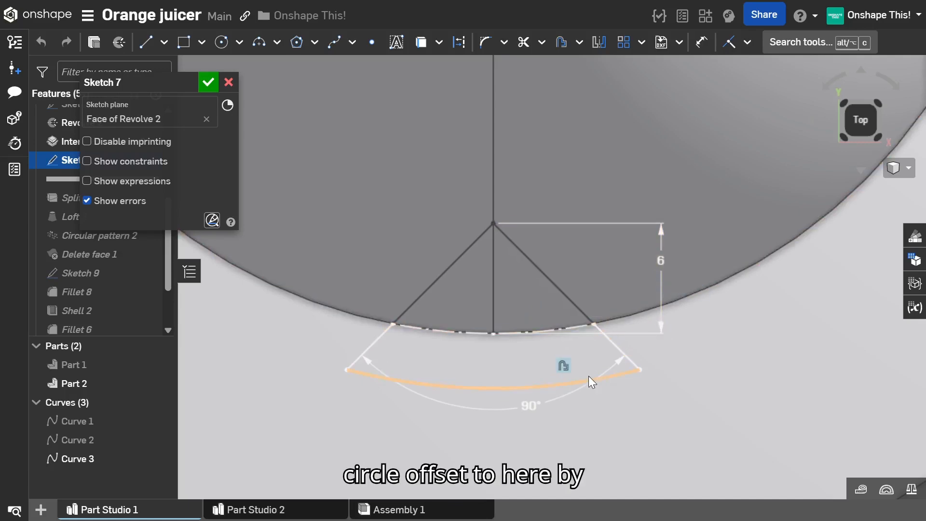
Step: Move the 3 mm offset dimension in Sketch 7 to a clearer position beside the cone's base circle
scroll(588, 376, "down", 5)
left_click_drag(715, 241, 672, 355)
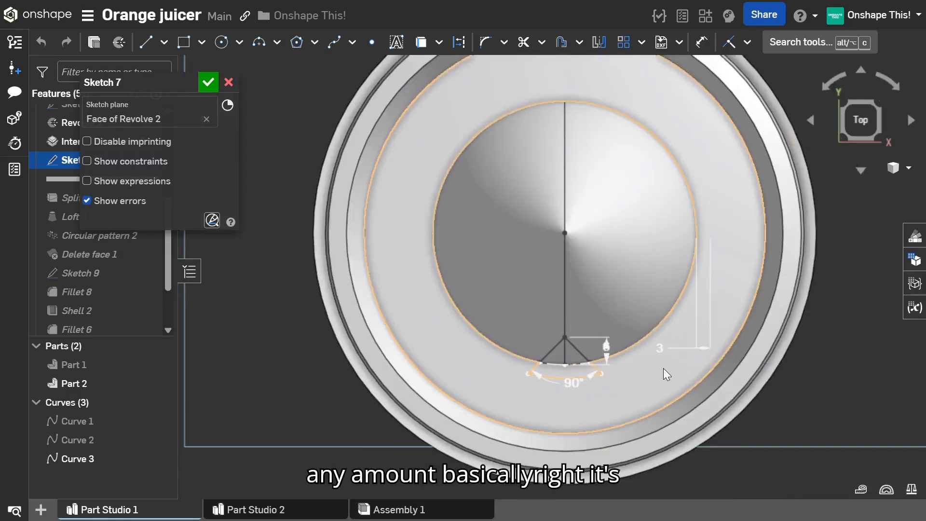
scroll(664, 369, "up", 3)
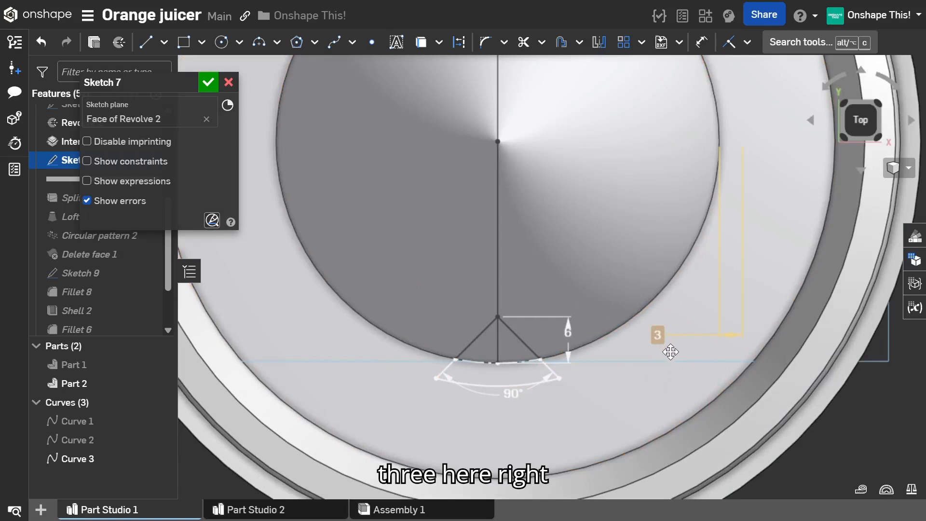
left_click_drag(666, 348, 687, 319)
scroll(453, 404, "up", 2)
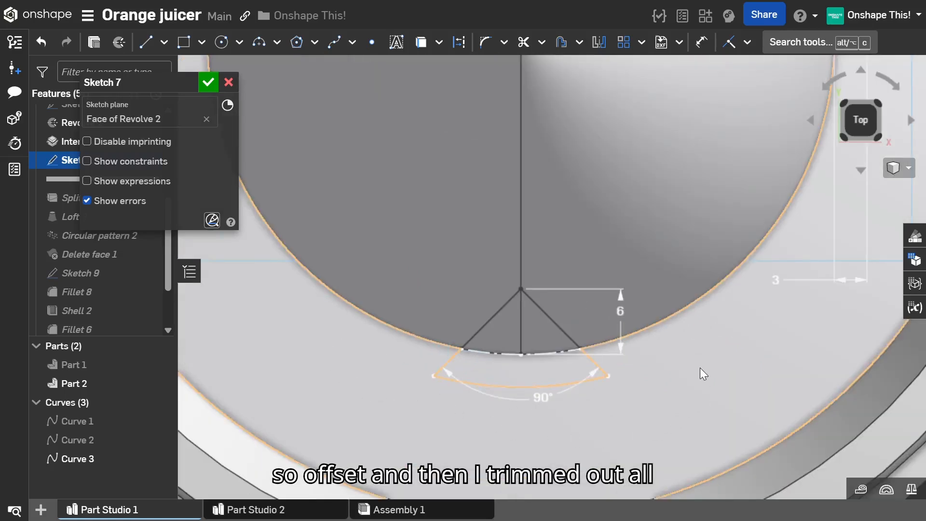
Step: Move the 90° dimension inside the curved-base triangle and shift the 6 mm dimension slightly closer to it
scroll(498, 432, "up", 2)
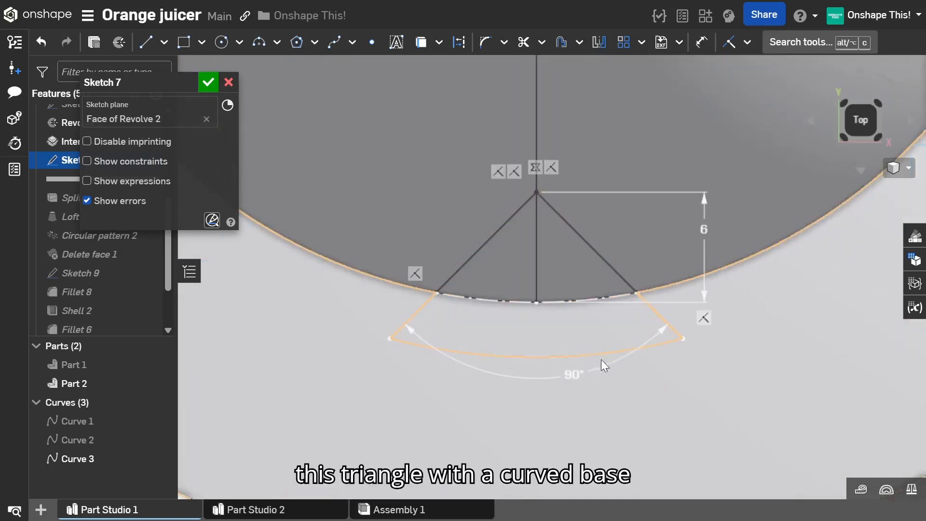
left_click_drag(582, 376, 574, 273)
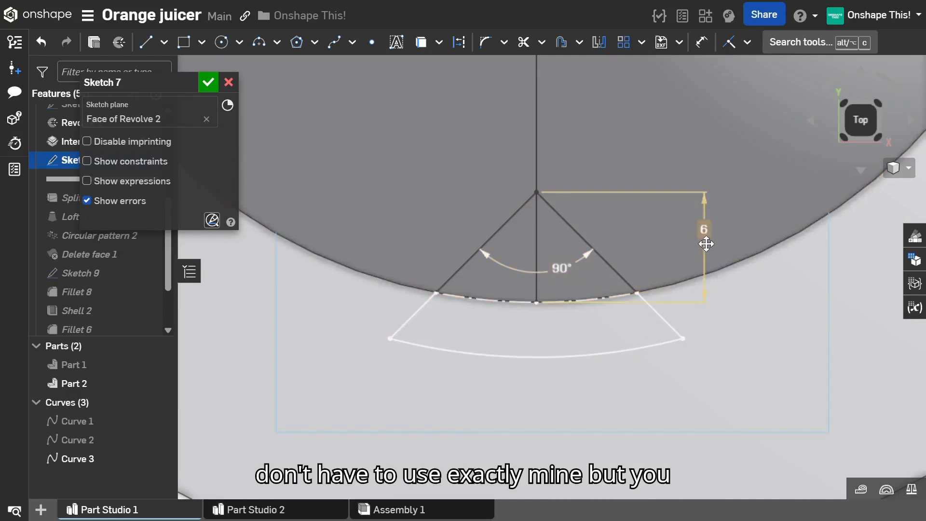
left_click_drag(712, 241, 700, 242)
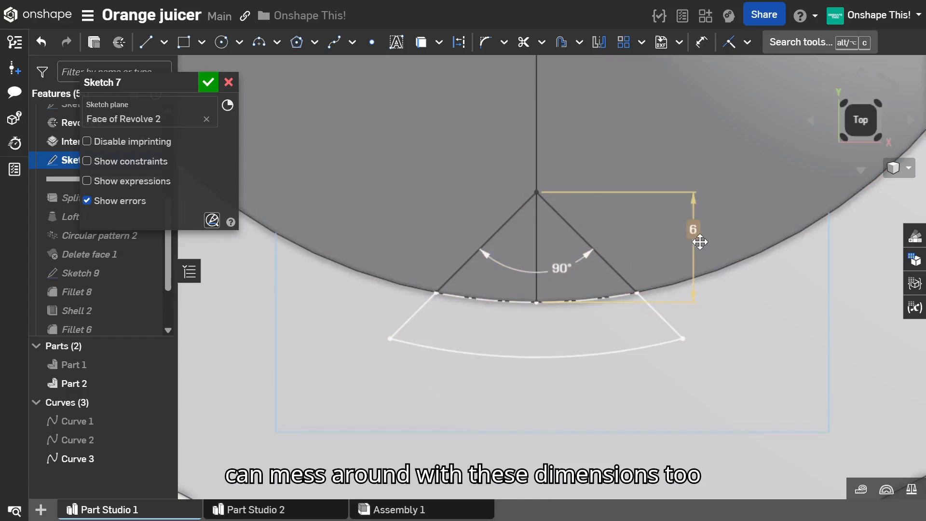
Step: Inspect from the top view how the triangle's two sides lie symmetrically about the vertical centre line
scroll(595, 302, "down", 5)
mouse_move(607, 300)
right_mouse_down()
mouse_move(593, 286)
mouse_move(587, 298)
right_mouse_up()
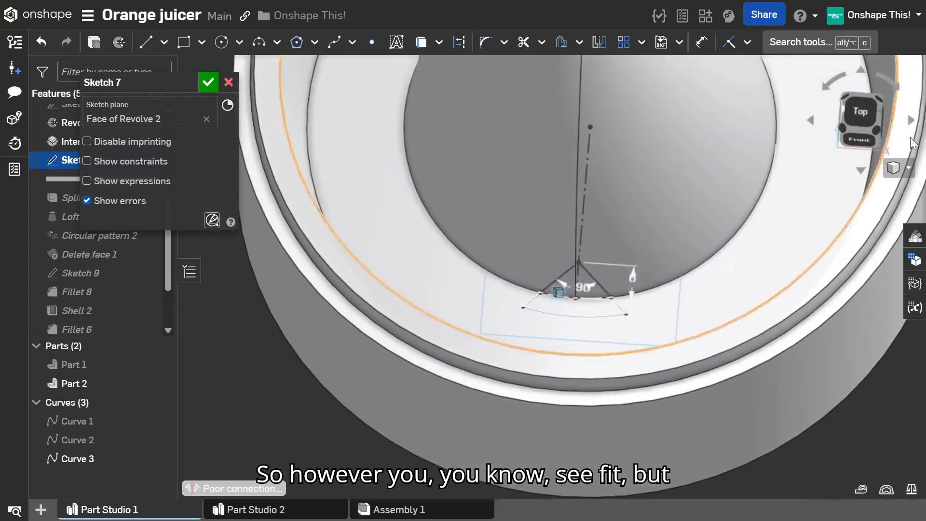
left_click(850, 110)
scroll(507, 435, "up", 3)
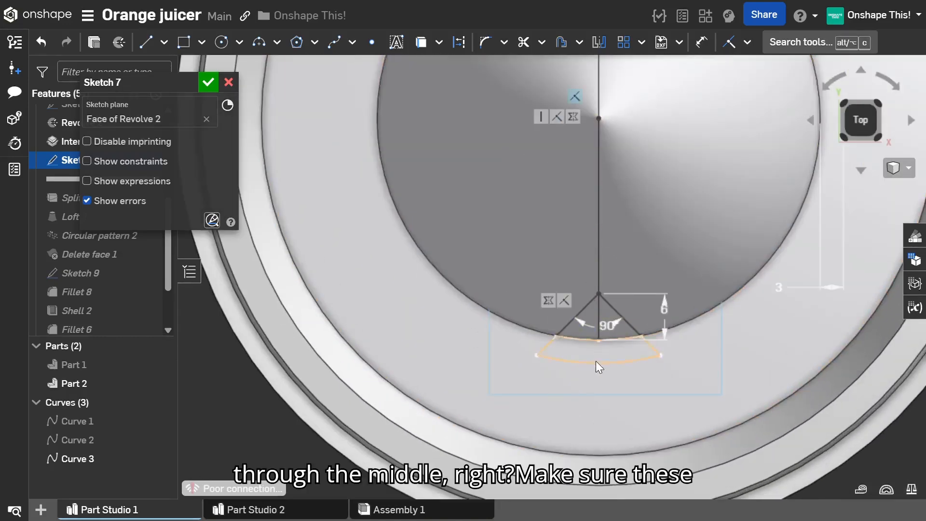
scroll(615, 353, "up", 4)
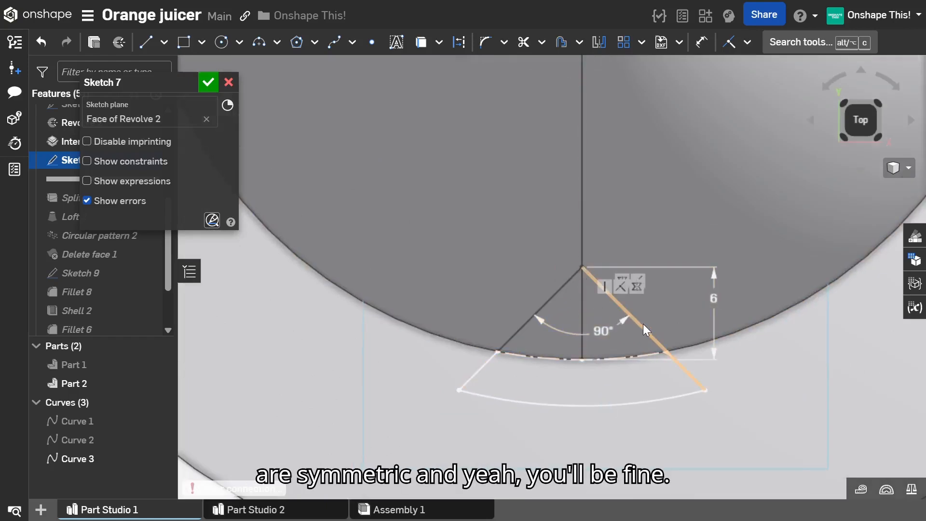
scroll(515, 401, "down", 5)
Step: Hide Part 2 to expose the Sketch 7 profile beneath Curve 3, and exit the sketch
mouse_move(490, 373)
right_mouse_down()
mouse_move(528, 338)
mouse_move(583, 326)
mouse_move(587, 354)
mouse_move(578, 359)
mouse_move(572, 344)
right_mouse_up()
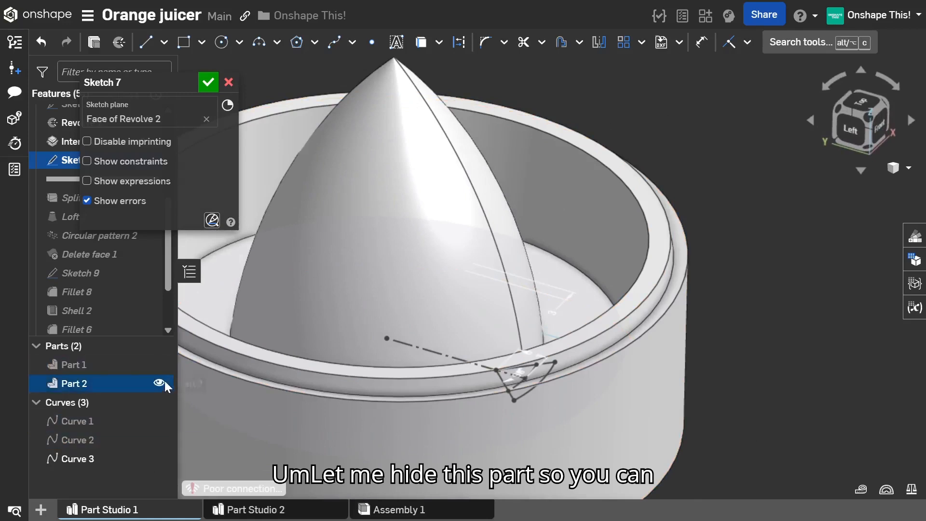
left_click(159, 383)
mouse_move(261, 388)
right_mouse_down()
mouse_move(526, 395)
mouse_move(532, 434)
mouse_move(539, 352)
mouse_move(549, 349)
mouse_move(520, 381)
right_mouse_up()
scroll(498, 351, "up", 3)
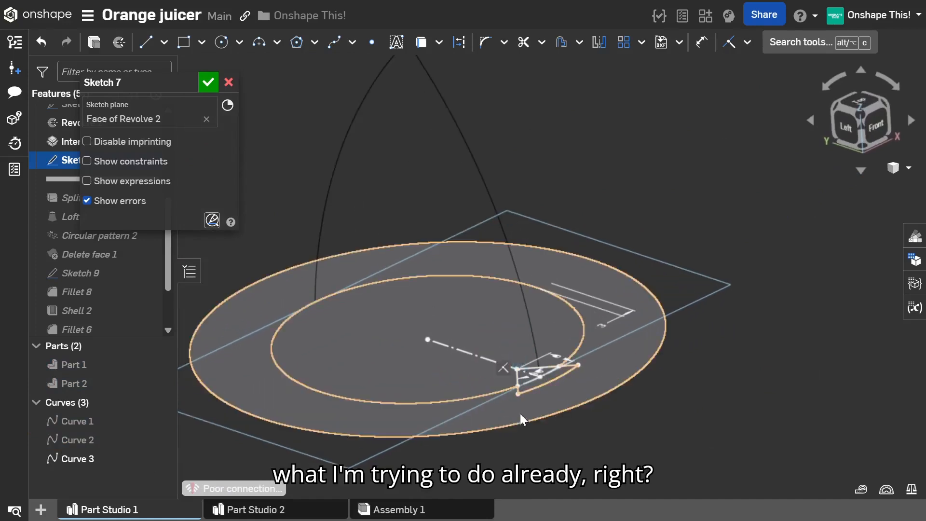
scroll(519, 413, "down", 3)
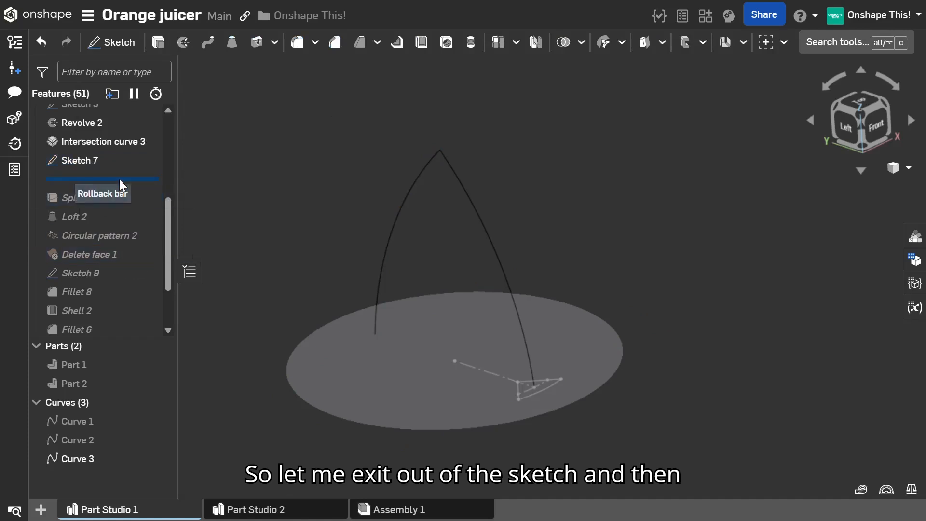
Step: Roll the history past Split 1 and back again, and highlight the full Curve 3 to compare both states
left_click_drag(117, 180, 118, 201)
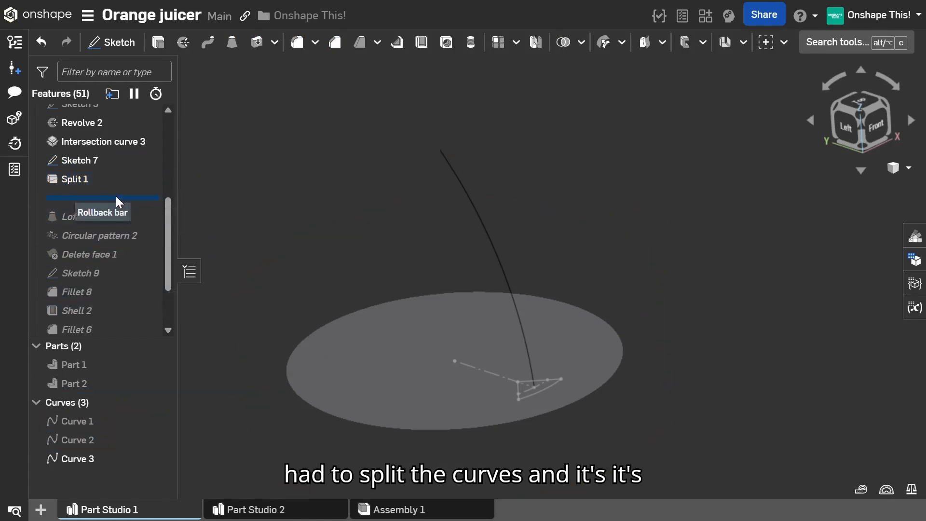
left_click_drag(123, 170, 165, 168)
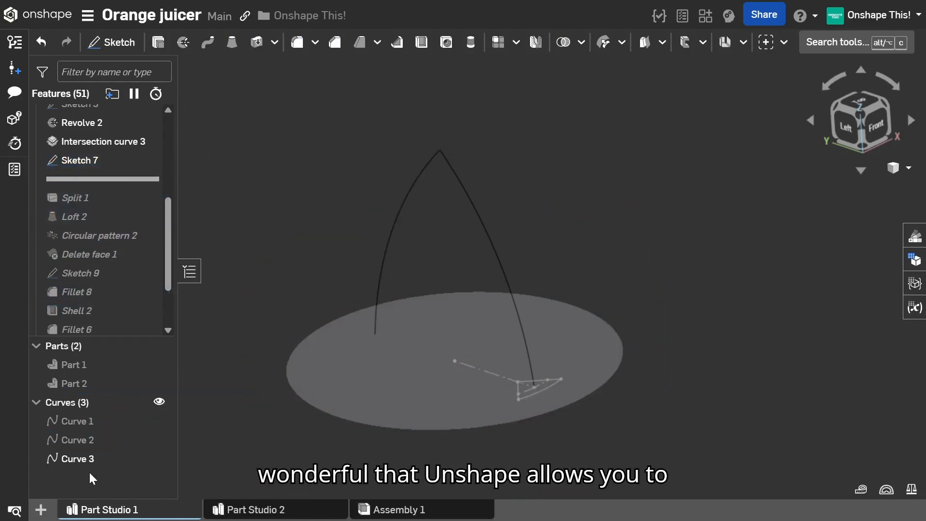
left_click(84, 461)
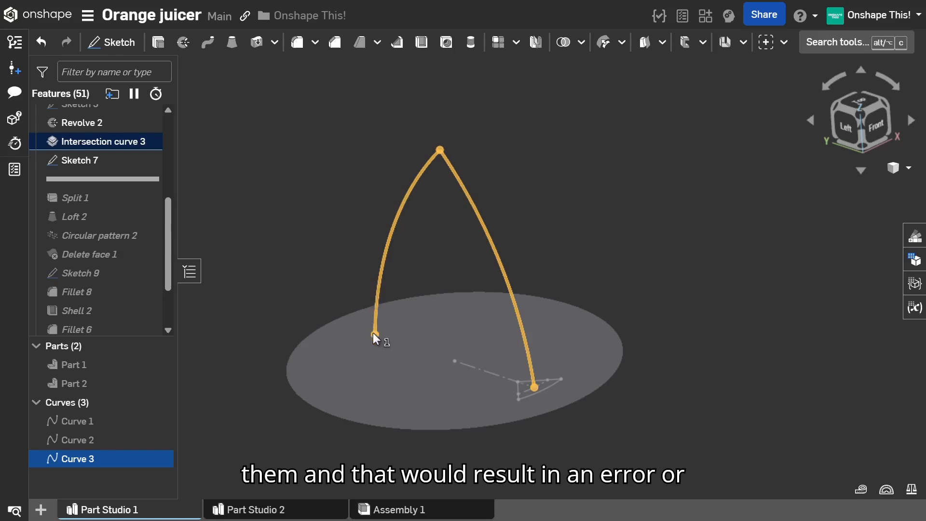
left_click(583, 214)
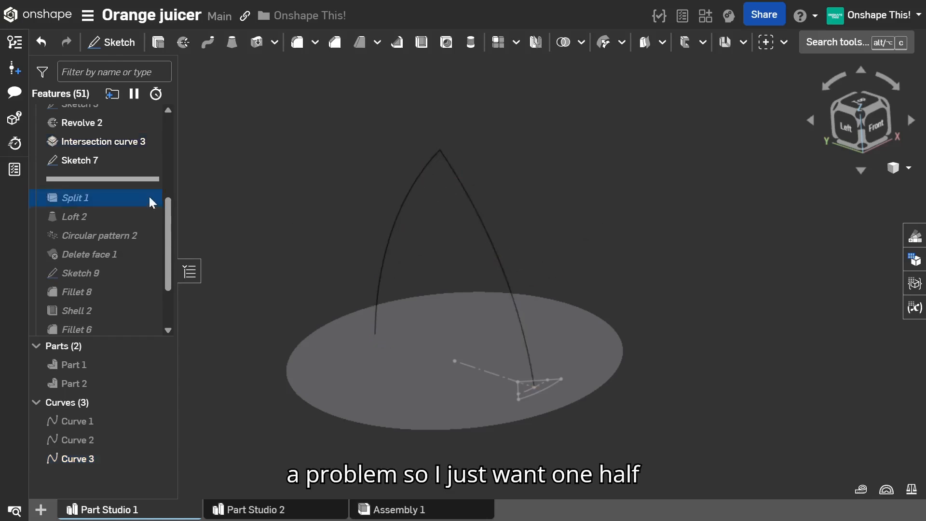
Step: Roll the history forward to include Split 1, review how it splits Curve 3 with the Front plane, and close it without changes
left_click_drag(107, 196, 106, 198)
double_click(89, 179)
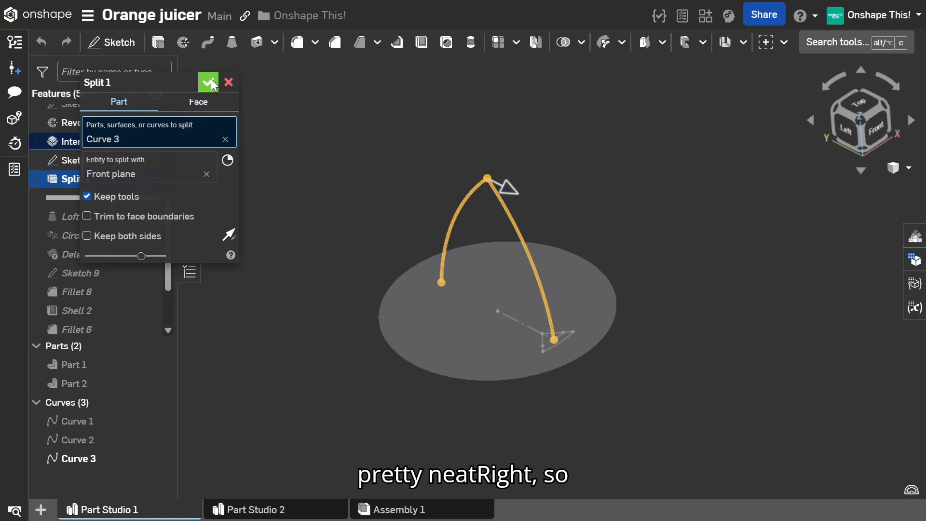
left_click(230, 83)
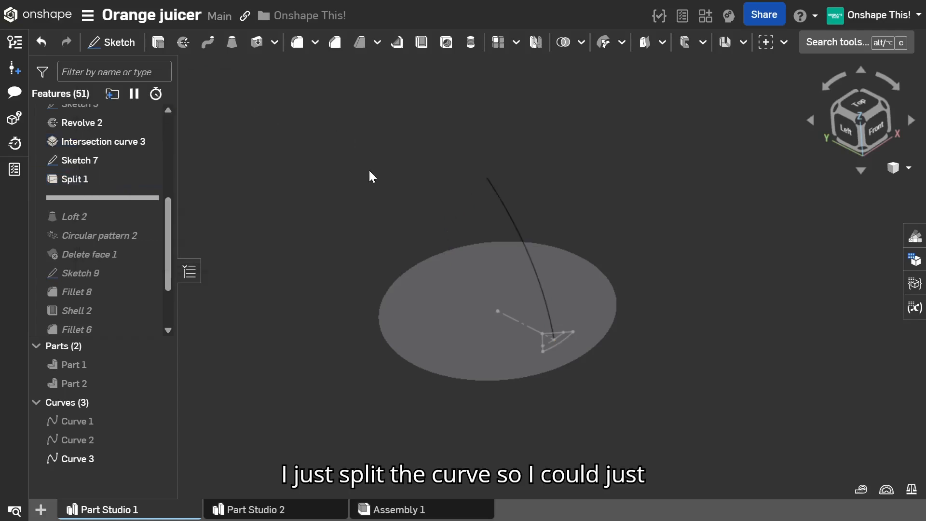
Step: Examine the single remaining half of Curve 3 above the Sketch 7 profile, and clear any selection
scroll(578, 199, "up", 3)
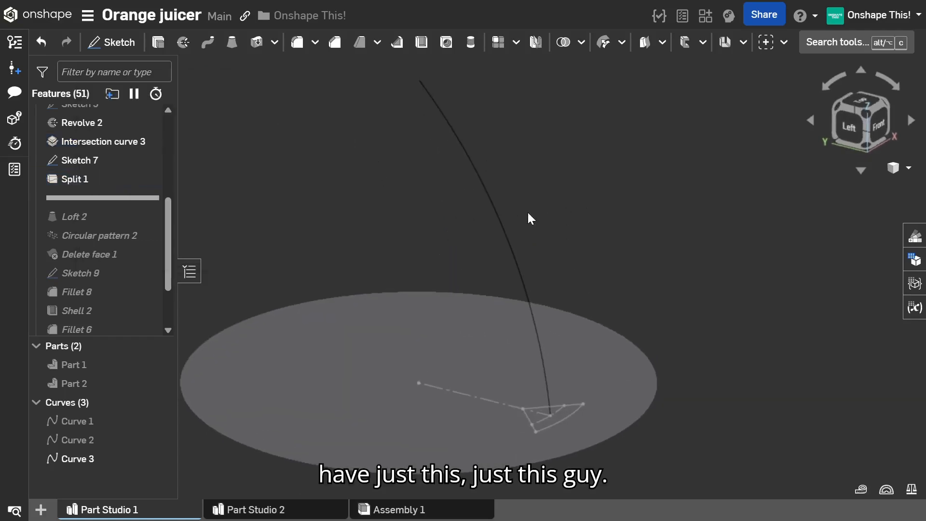
left_click(497, 208)
left_click(548, 173)
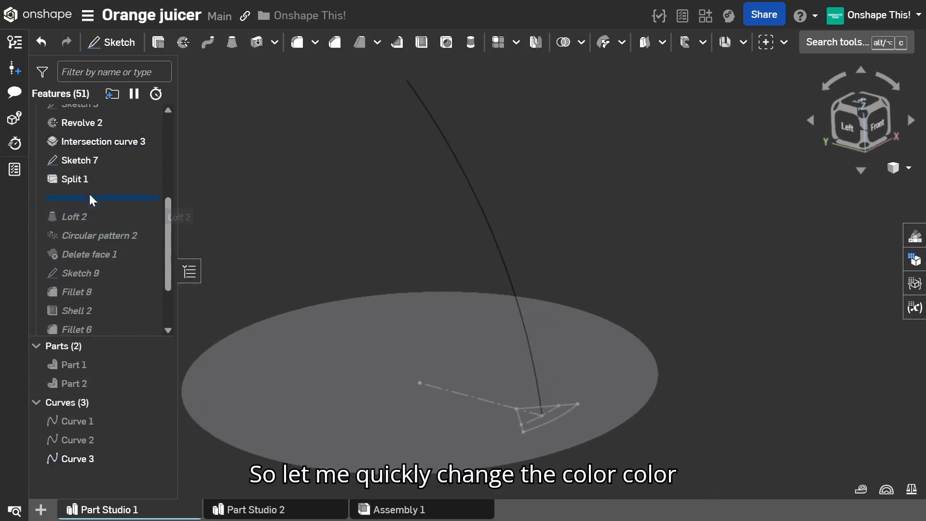
Step: Change the sketch appearance of Sketch 7 to red
right_click(89, 164)
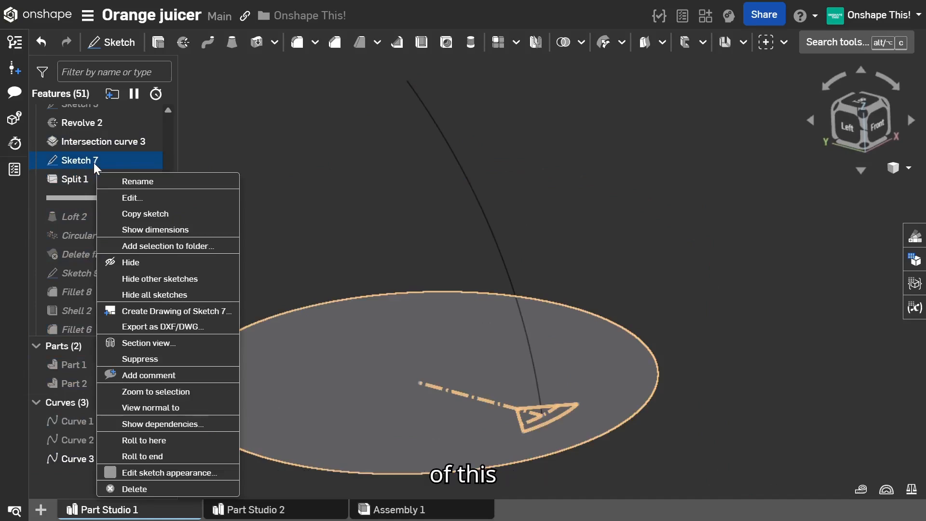
left_click(169, 473)
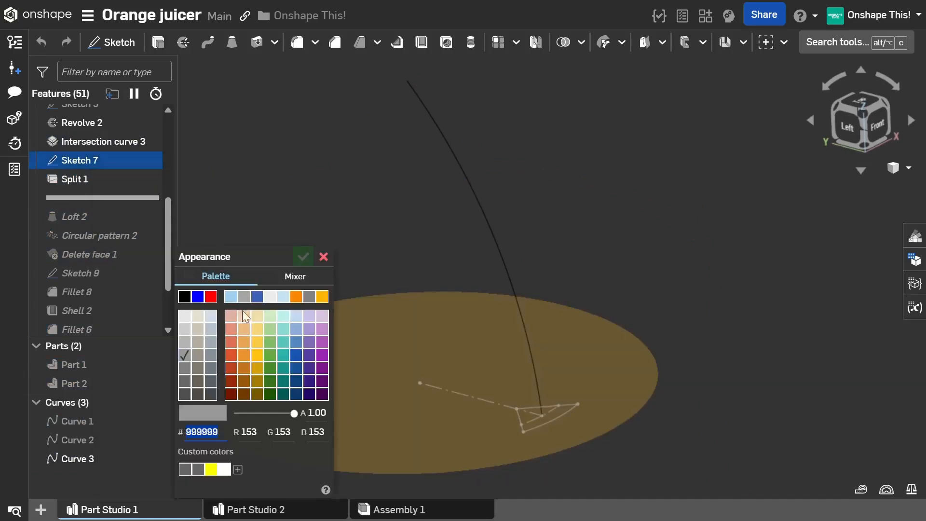
left_click(271, 357)
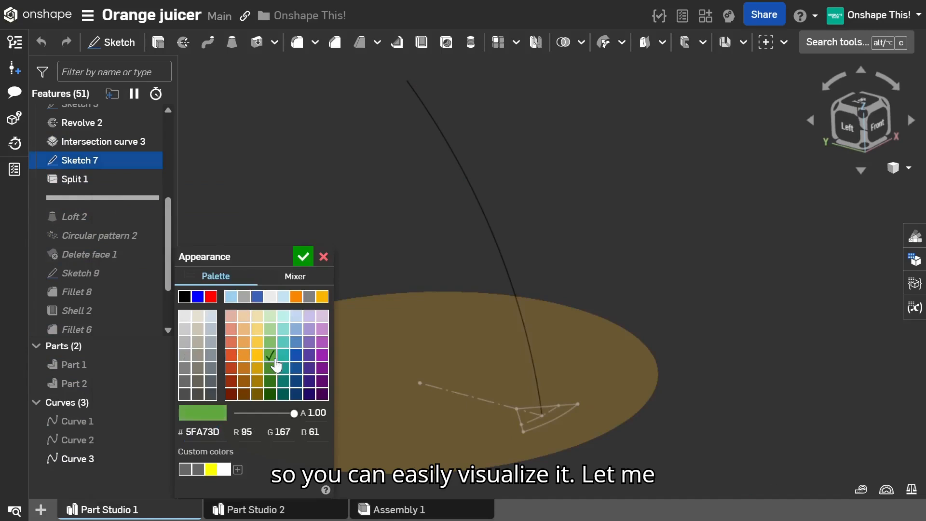
left_click(231, 356)
left_click(303, 257)
Step: Examine from several angles how the red Sketch 7 profile sits at the lower end of Curve 3
scroll(344, 192, "down", 3)
mouse_move(436, 365)
right_mouse_down()
mouse_move(437, 381)
mouse_move(473, 374)
mouse_move(496, 397)
mouse_move(538, 411)
mouse_move(537, 363)
mouse_move(564, 221)
right_mouse_up()
scroll(482, 340, "up", 3)
scroll(469, 371, "up", 4)
scroll(575, 345, "down", 2)
scroll(543, 410, "down", 3)
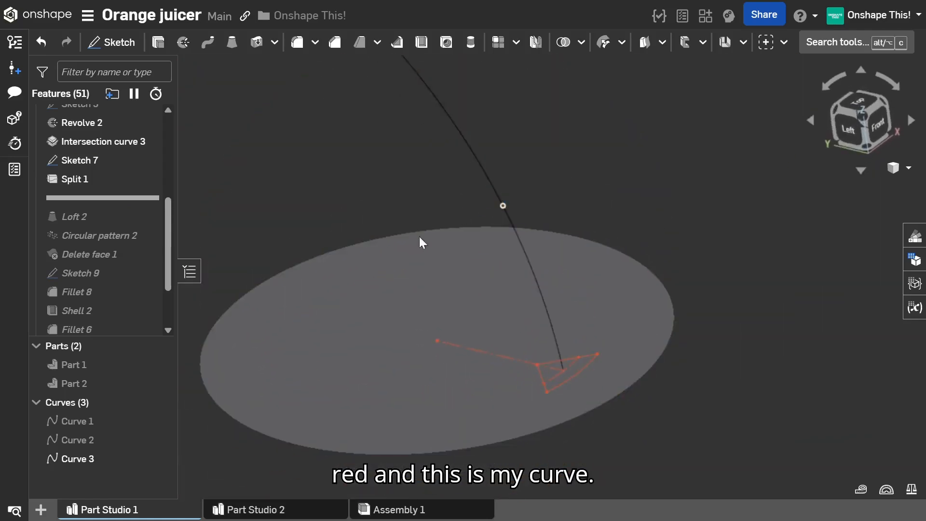
scroll(368, 303, "down", 2)
mouse_move(368, 304)
right_mouse_down()
mouse_move(361, 326)
mouse_move(361, 311)
right_mouse_up()
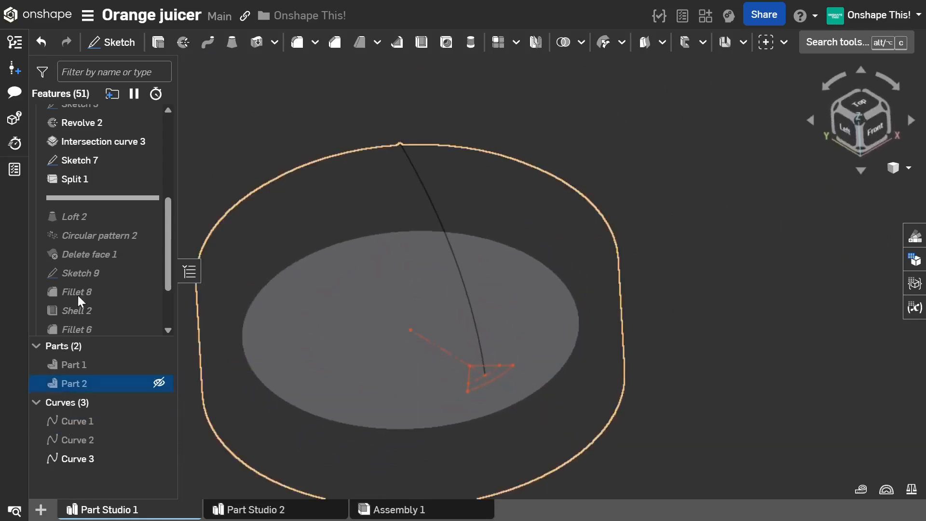
Step: Roll the history forward to include Loft 2, and show Part 2 while keeping Part 1 hidden
mouse_move(112, 198)
left_mouse_down()
mouse_move(112, 229)
mouse_move(115, 215)
left_mouse_up()
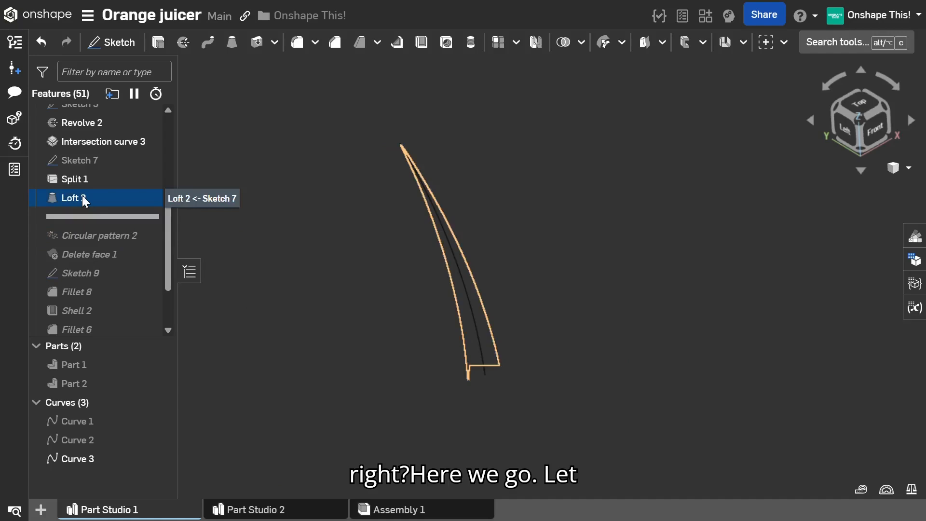
scroll(396, 289, "down", 3)
left_click(160, 364)
left_click(159, 384)
mouse_move(425, 282)
right_mouse_down()
mouse_move(426, 290)
mouse_move(425, 282)
right_mouse_up()
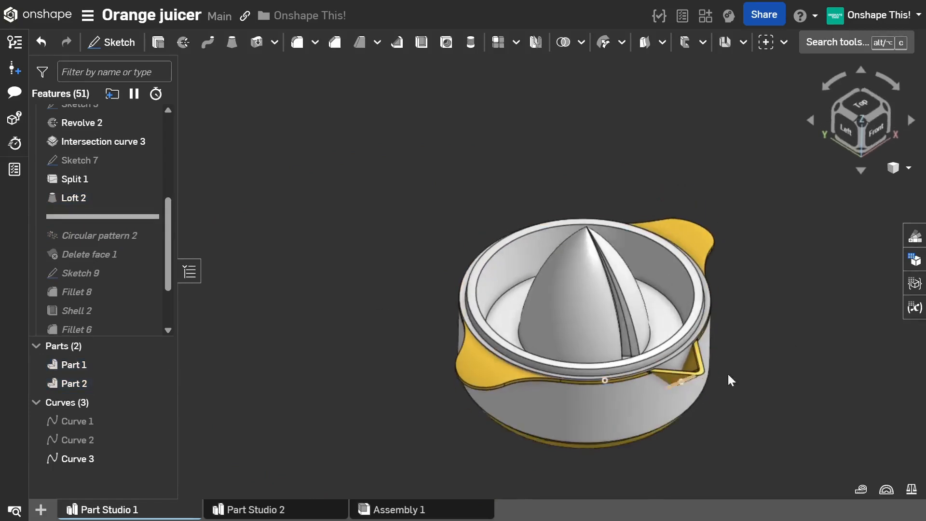
scroll(672, 330, "up", 3)
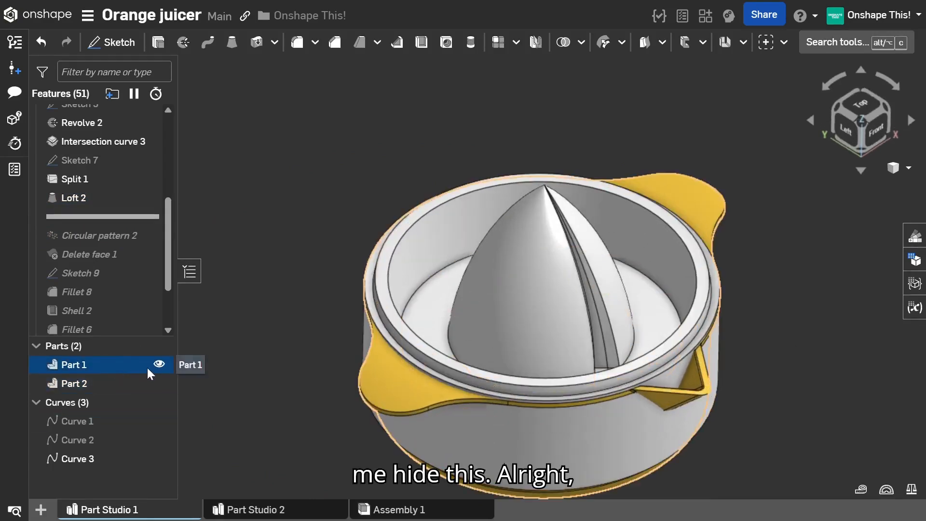
left_click(159, 365)
Step: Open Loft 2 for editing and examine its Sketch 7 profile, intersection-curve vertex at the cone tip and Curve 3 path
scroll(363, 250, "down", 2)
scroll(591, 315, "up", 4)
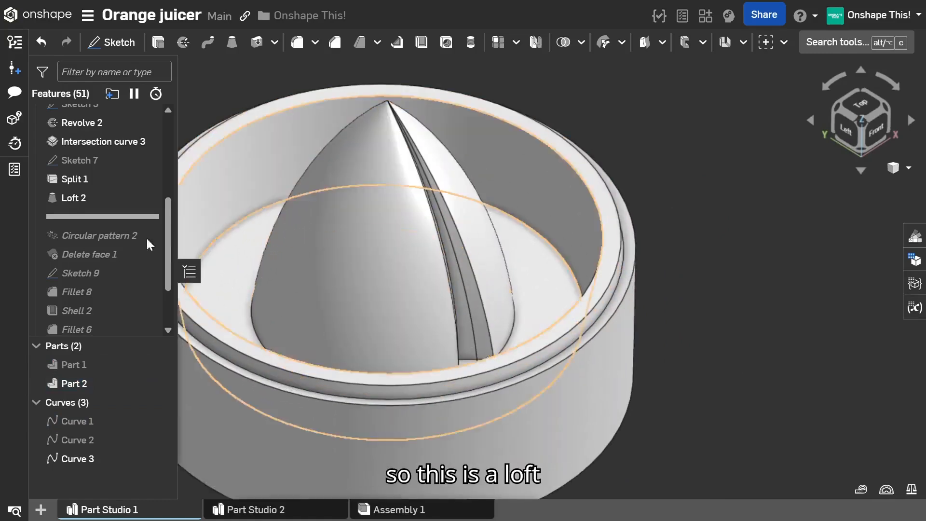
right_click_drag(489, 371, 500, 399)
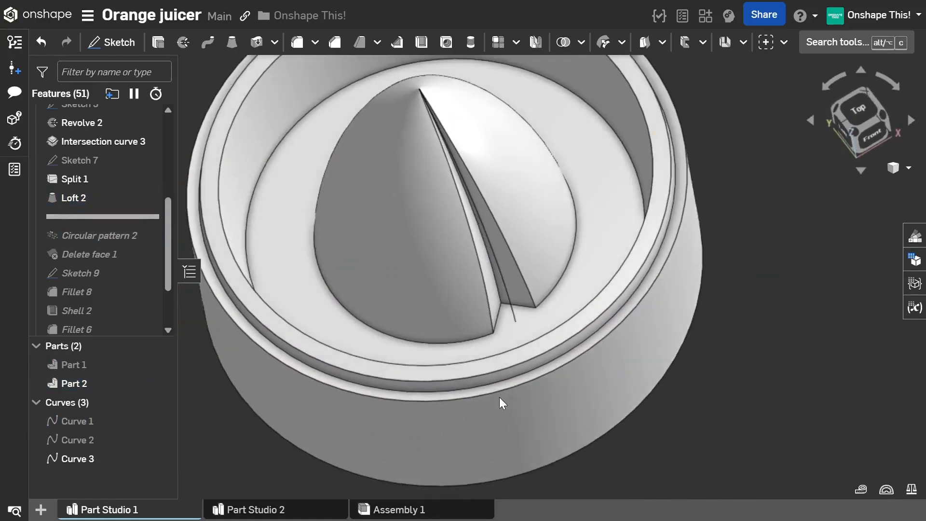
double_click(80, 202)
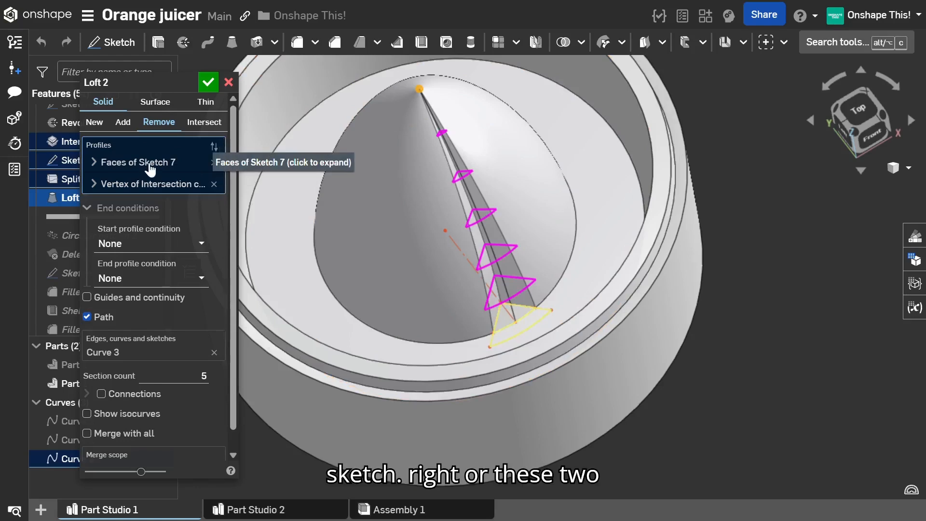
scroll(529, 312, "up", 5)
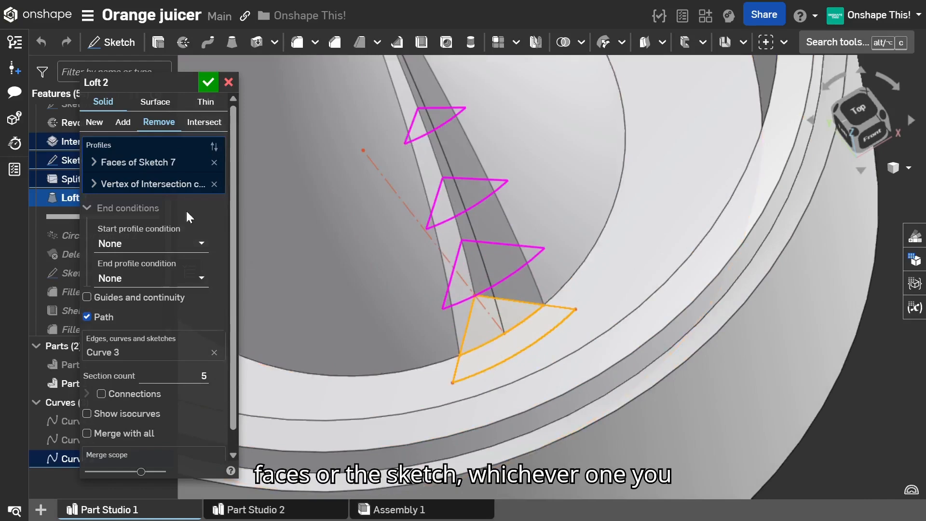
scroll(497, 356, "down", 3)
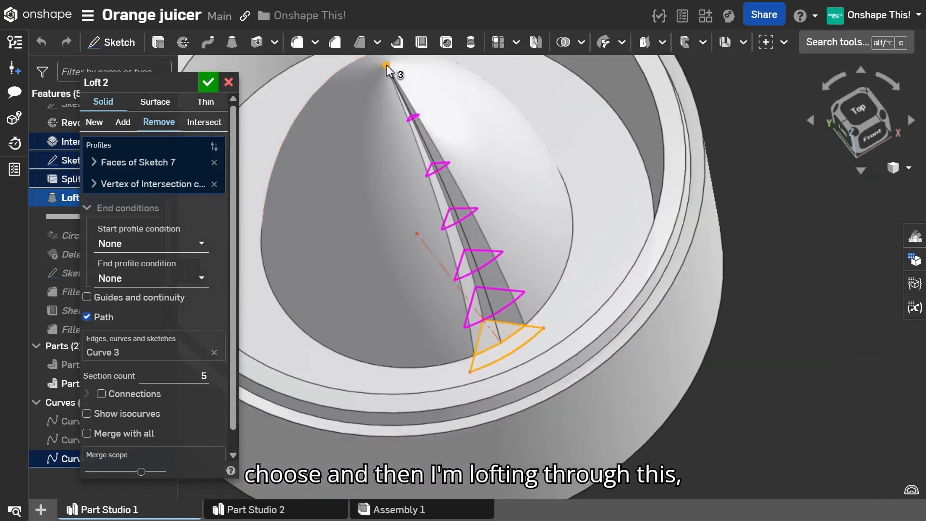
scroll(400, 77, "up", 3)
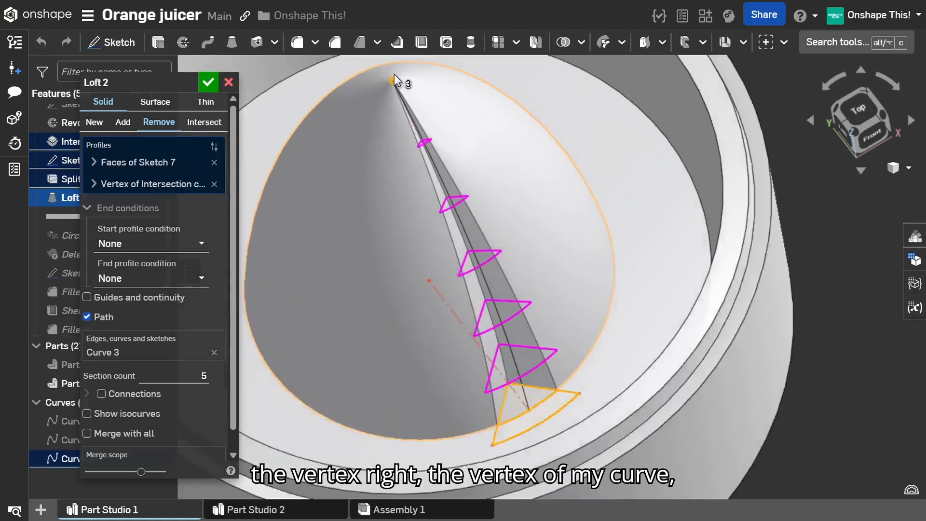
right_click_drag(409, 78, 424, 74)
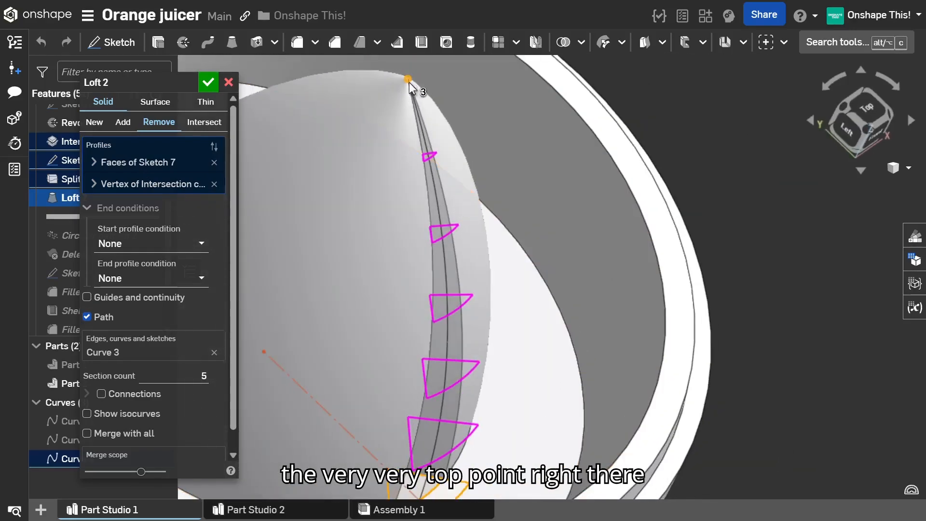
scroll(429, 114, "down", 2)
Step: Set Loft 2's path section count to 8, examine the sections along the groove, and accept the loft
right_click_drag(429, 142, 413, 130)
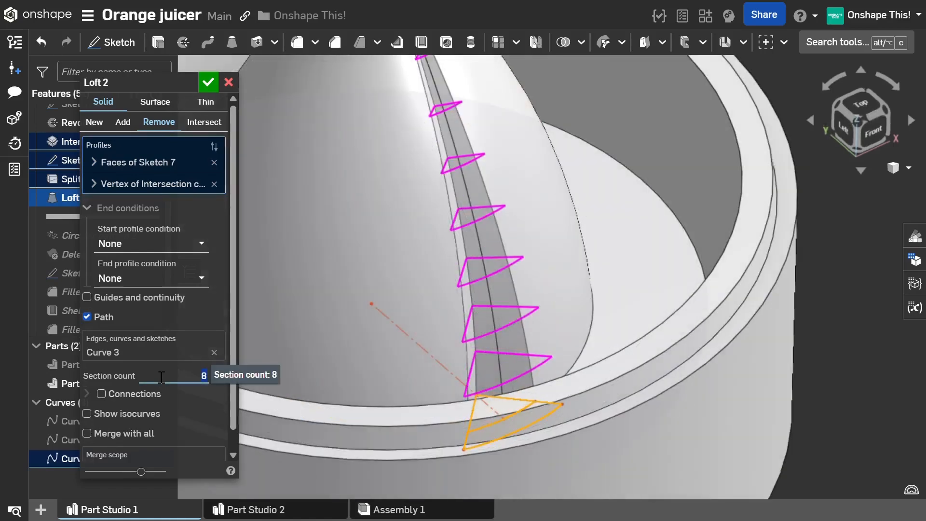
scroll(461, 351, "down", 3)
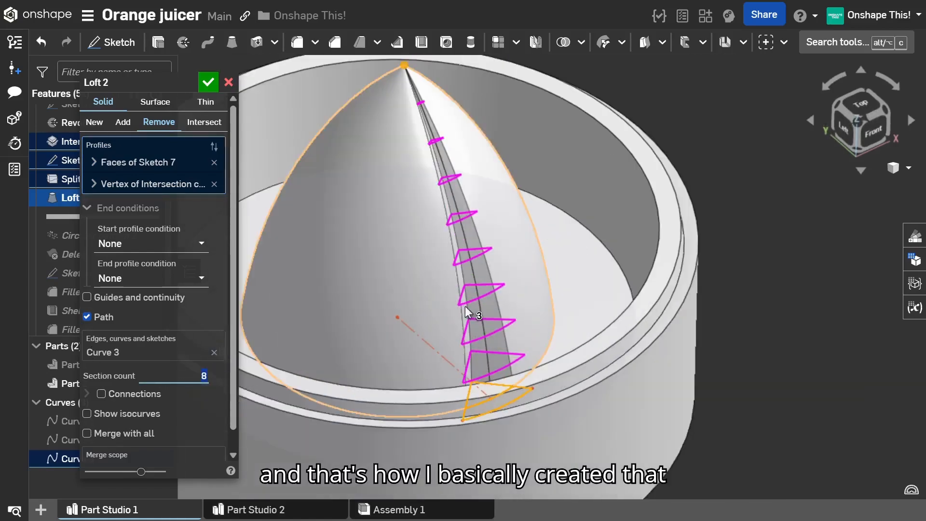
right_click_drag(465, 305, 465, 311)
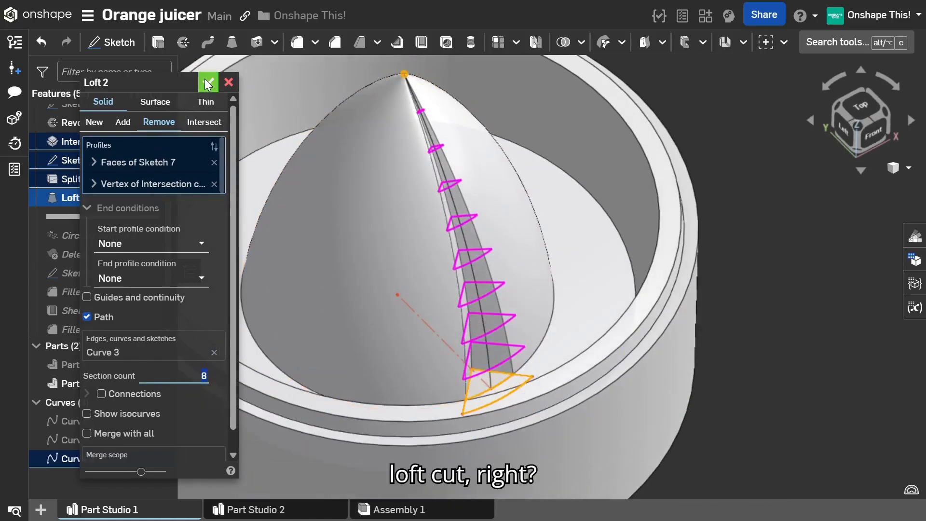
left_click(208, 82)
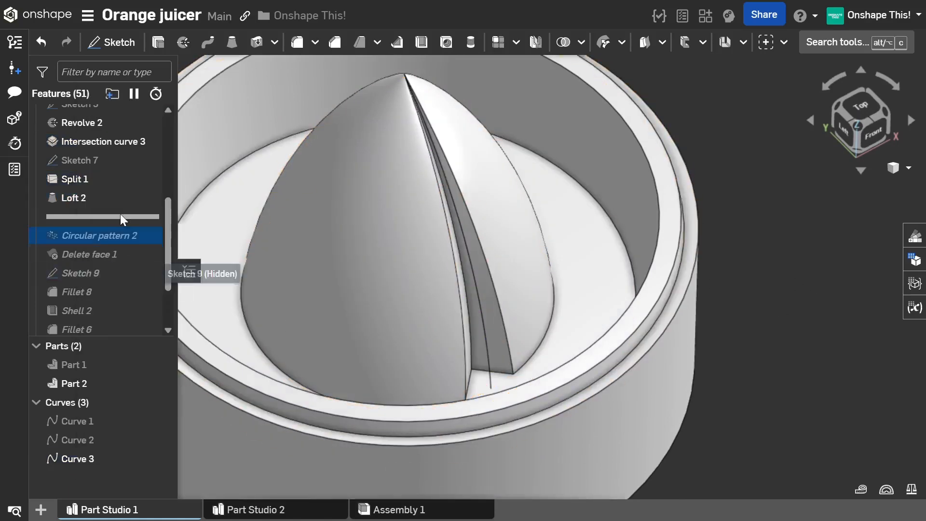
Step: Roll the history forward to include Circular pattern 2, and open that feature to review its settings
left_click_drag(131, 236, 130, 242)
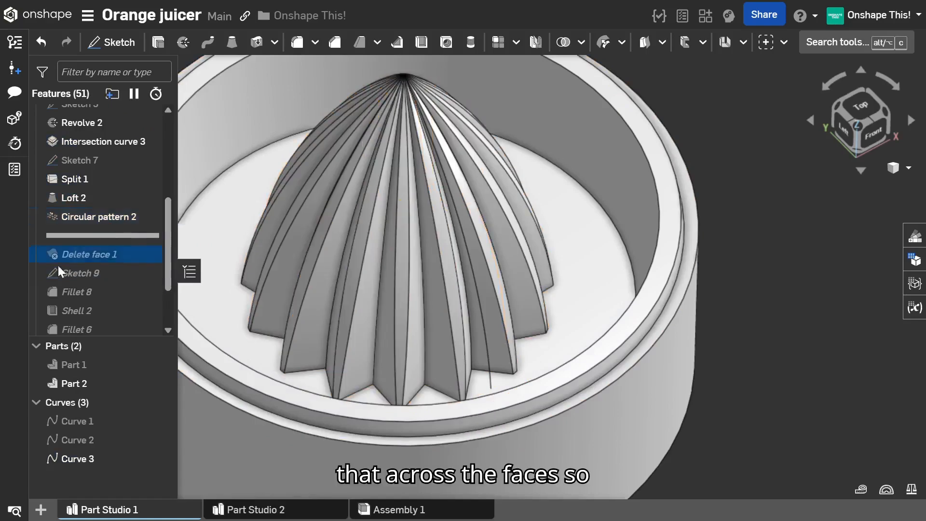
double_click(88, 216)
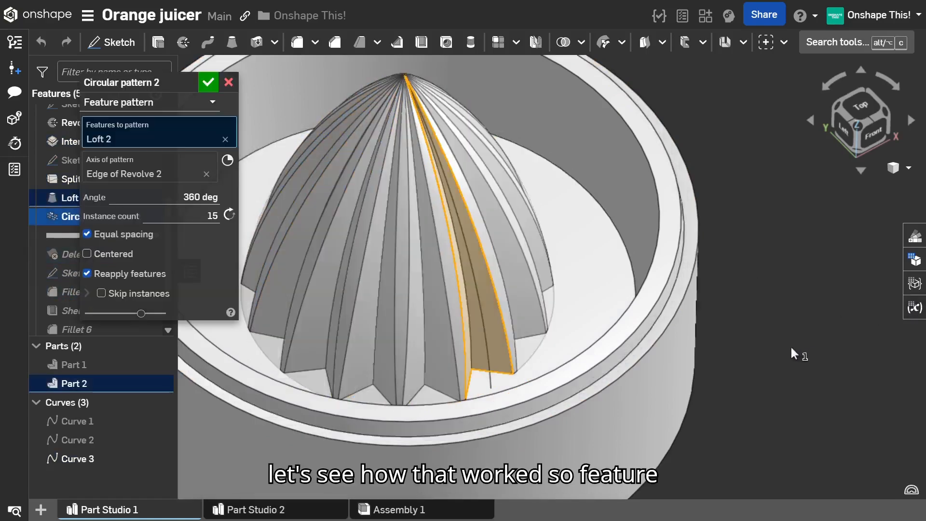
scroll(792, 345, "down", 2)
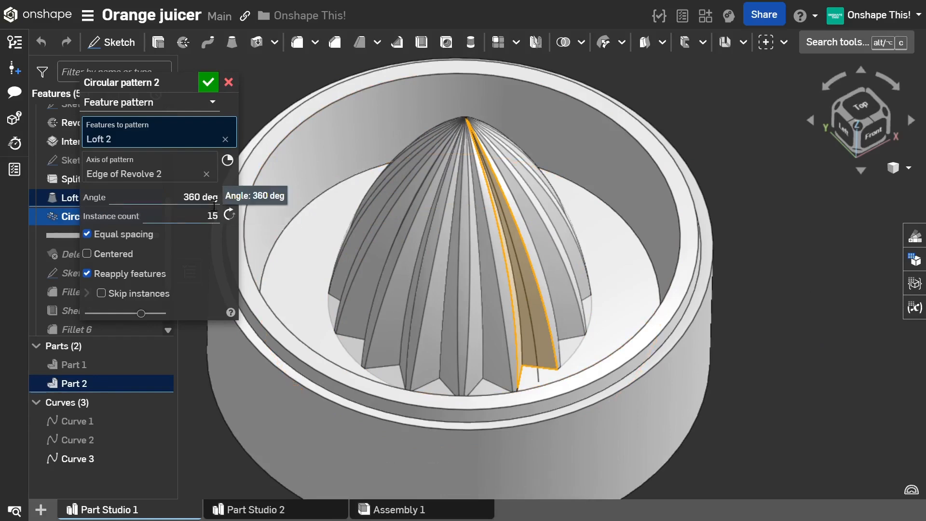
Step: Try Circular pattern 2 with Reapply features off, turn the option back on, and cancel the edit
left_click(91, 279)
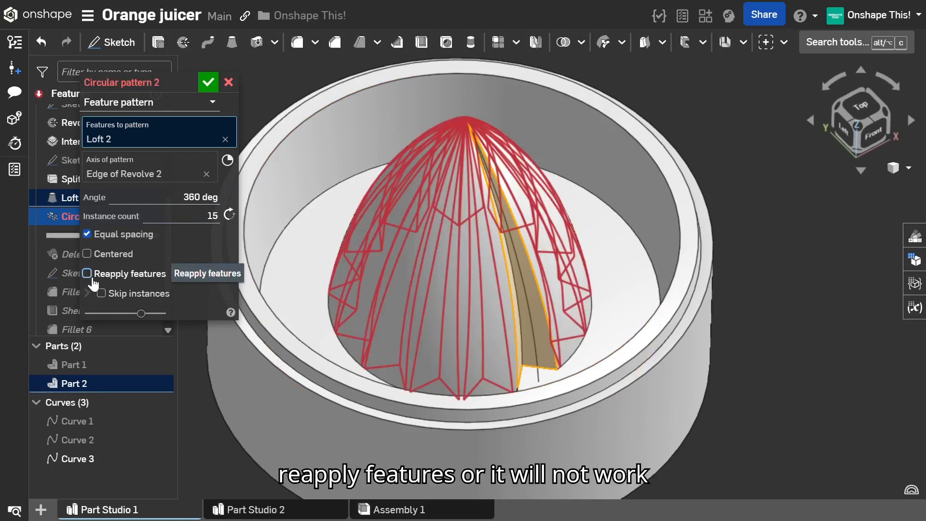
left_click(91, 280)
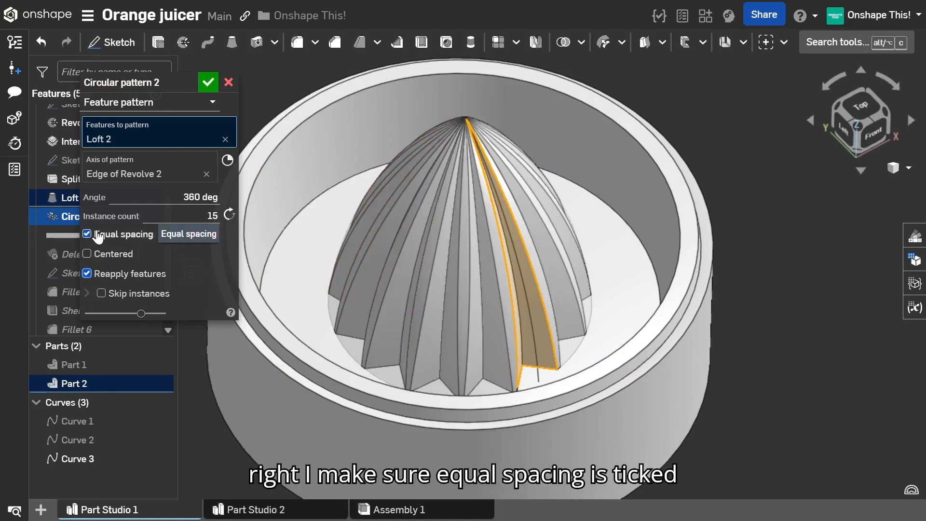
left_click(228, 83)
Step: Hide Curve 3 and collapse the list of curves
mouse_move(447, 191)
right_mouse_down()
mouse_move(447, 211)
mouse_move(445, 173)
mouse_move(449, 220)
mouse_move(450, 187)
right_mouse_up()
scroll(449, 220, "down", 5)
scroll(454, 234, "up", 2)
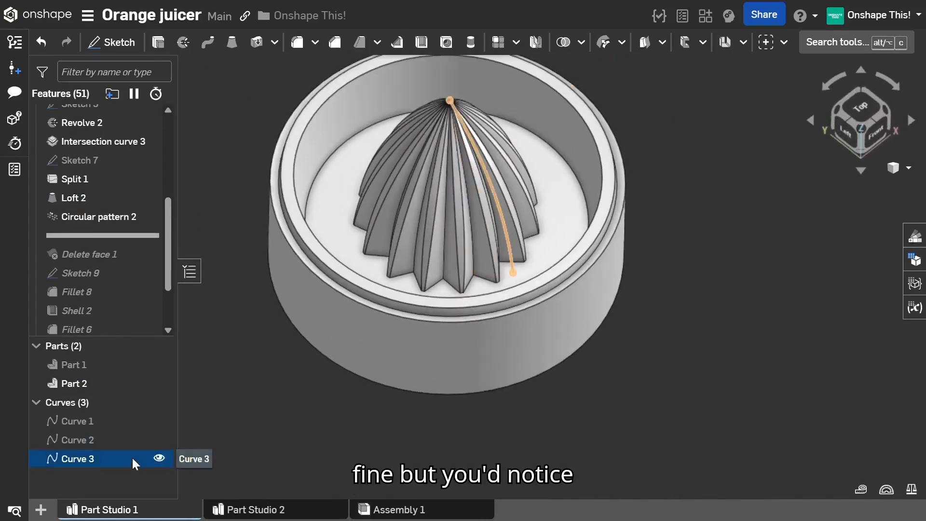
left_click(151, 439)
left_click(161, 460)
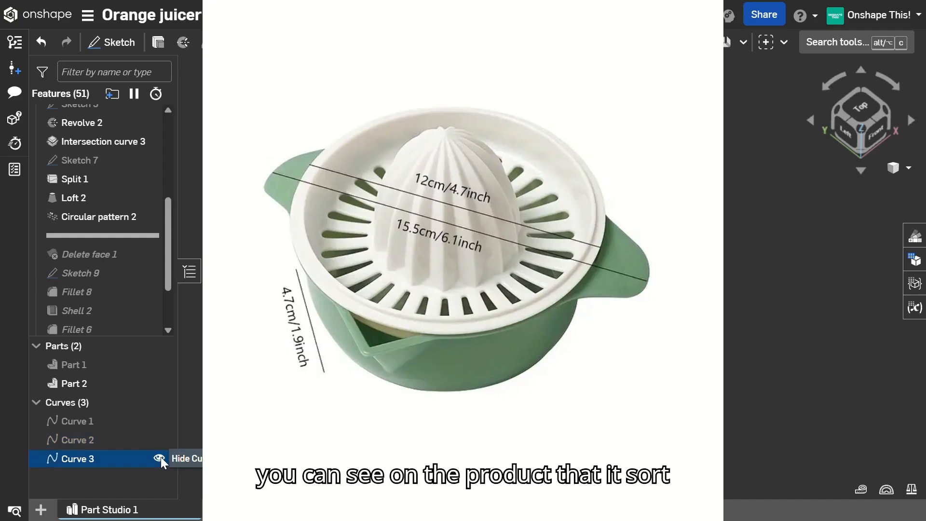
left_click(158, 457)
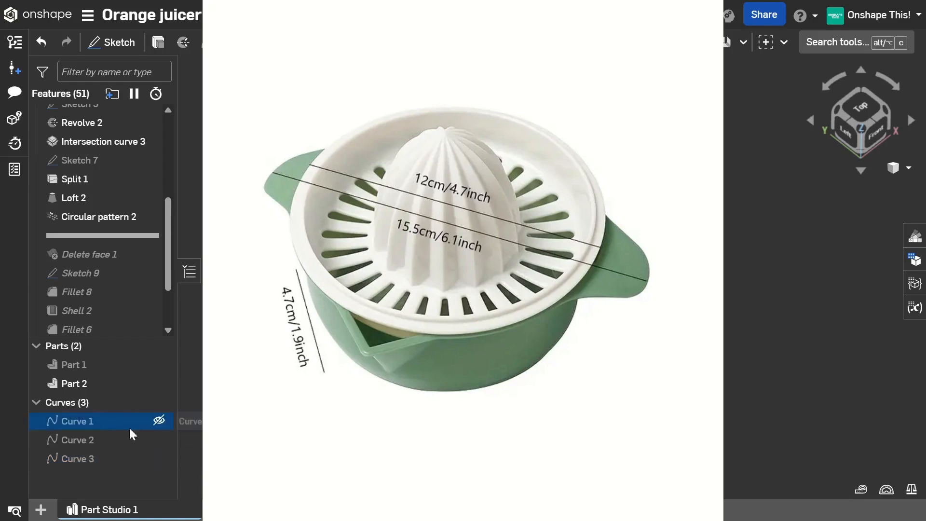
left_click(38, 404)
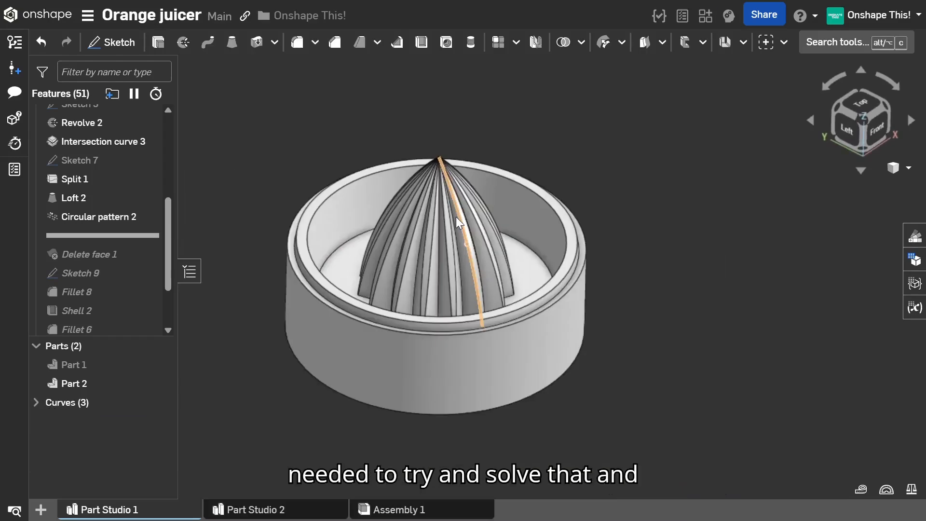
Step: Roll the history forward to include Delete face 1, and open that feature for editing
right_click_drag(456, 216, 453, 224)
scroll(453, 257, "up", 3)
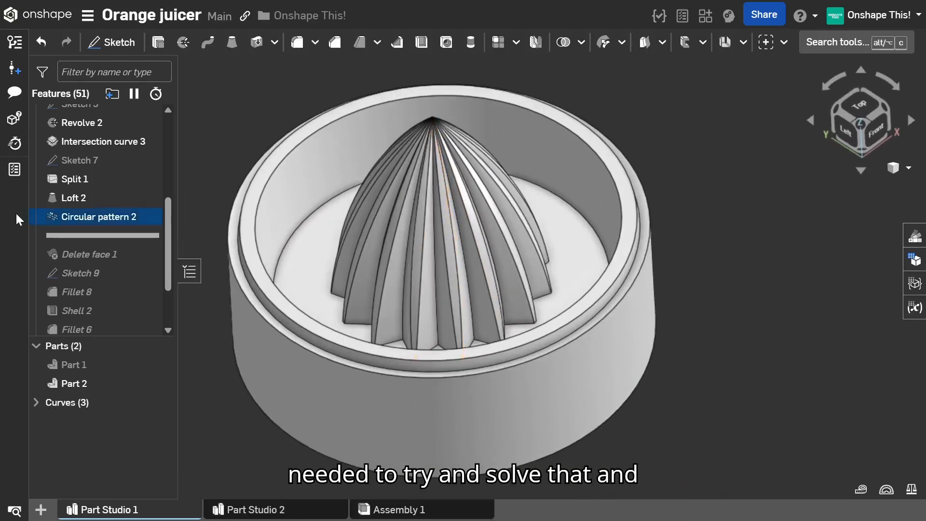
left_click_drag(138, 234, 131, 261)
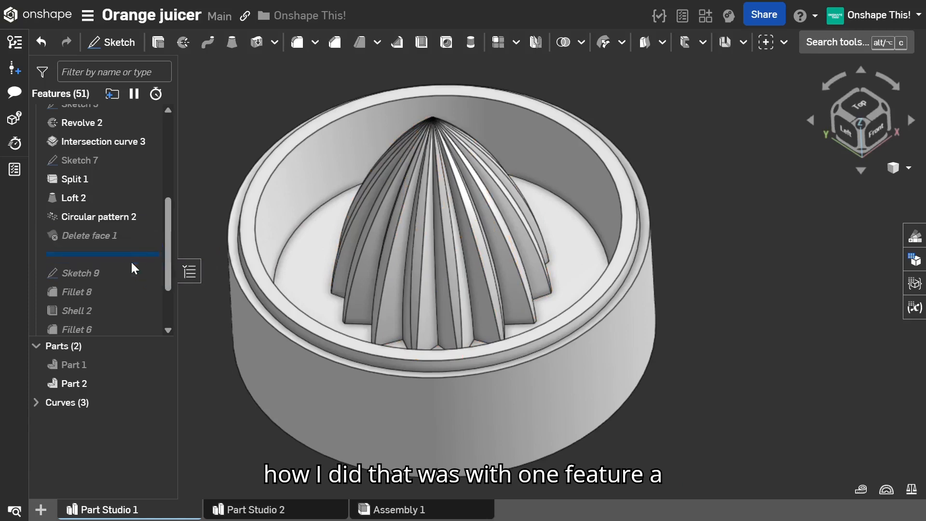
double_click(103, 238)
Step: Examine from several angles the narrow Revolve 2 faces that Delete face 1 removes with Heal, and accept the feature
scroll(449, 278, "up", 8)
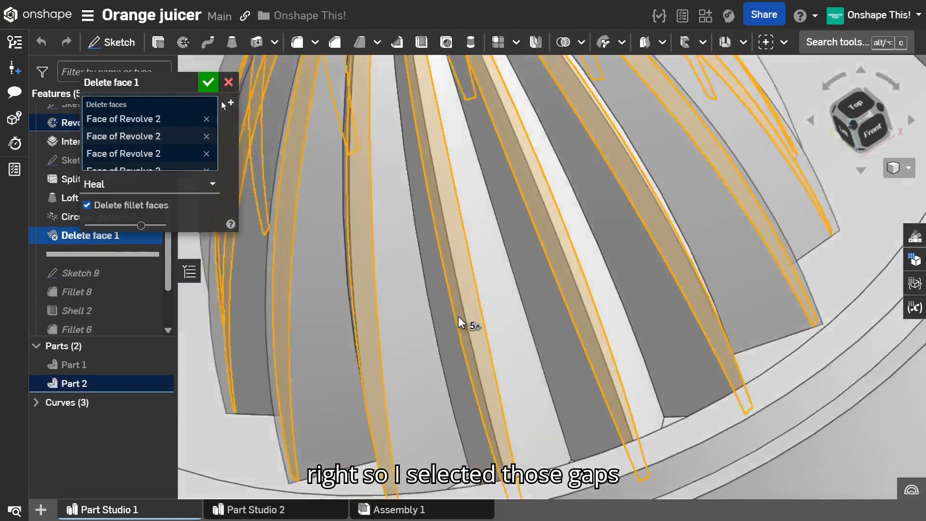
right_click_drag(458, 316, 445, 333)
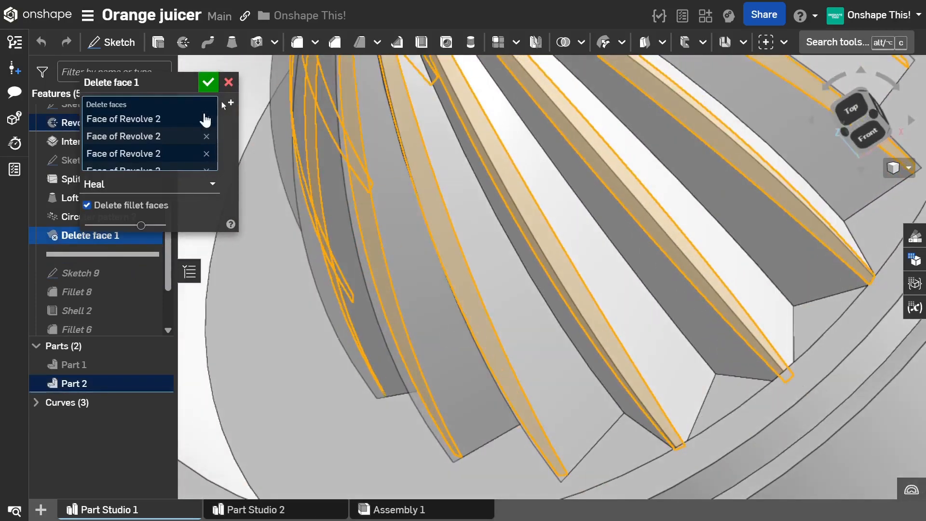
scroll(514, 261, "down", 5)
key("shift+5")
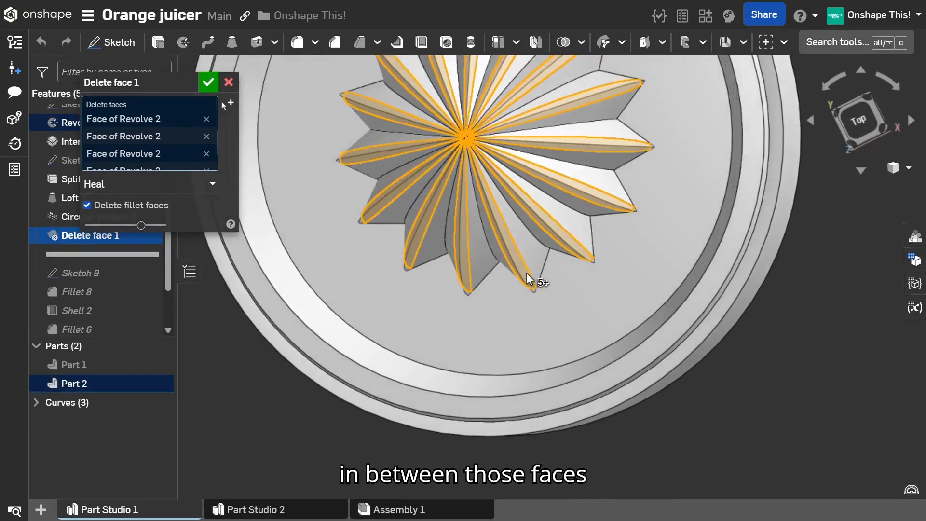
right_click_drag(503, 76, 483, 134)
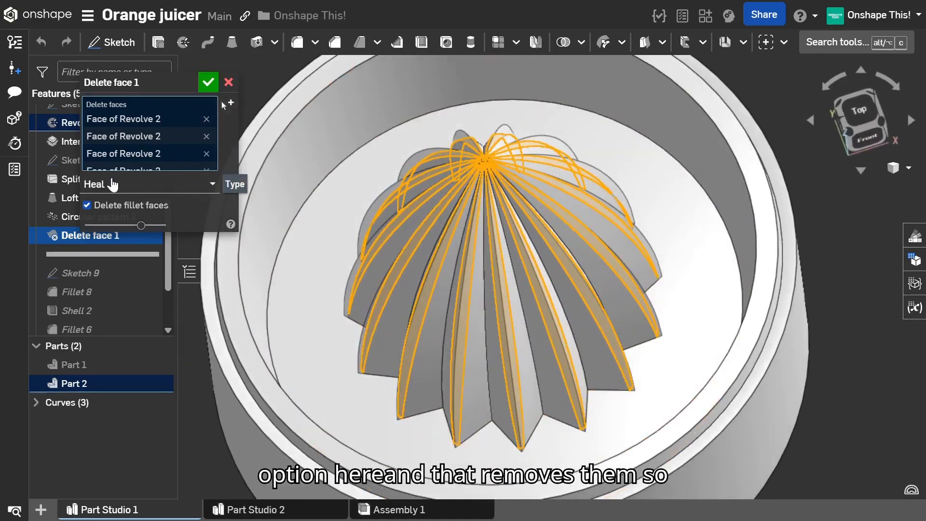
left_click(208, 82)
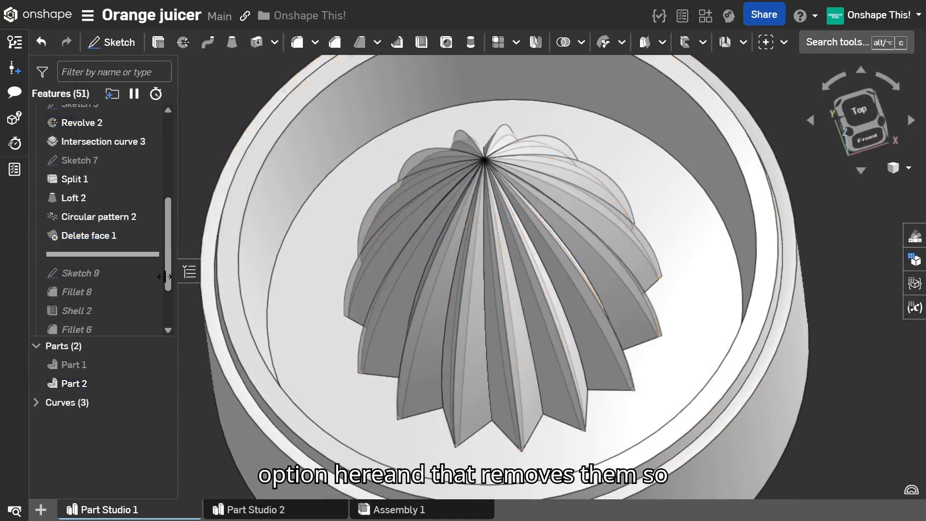
Step: Roll the history back before Delete face 1, highlight several narrow faces between the cone's grooves, and clear the selection
left_click_drag(146, 253, 146, 232)
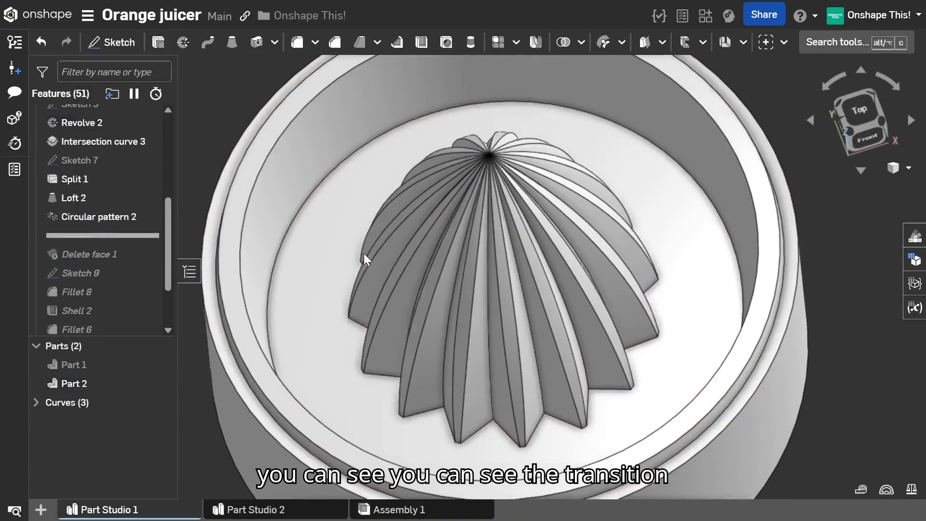
scroll(491, 241, "up", 3)
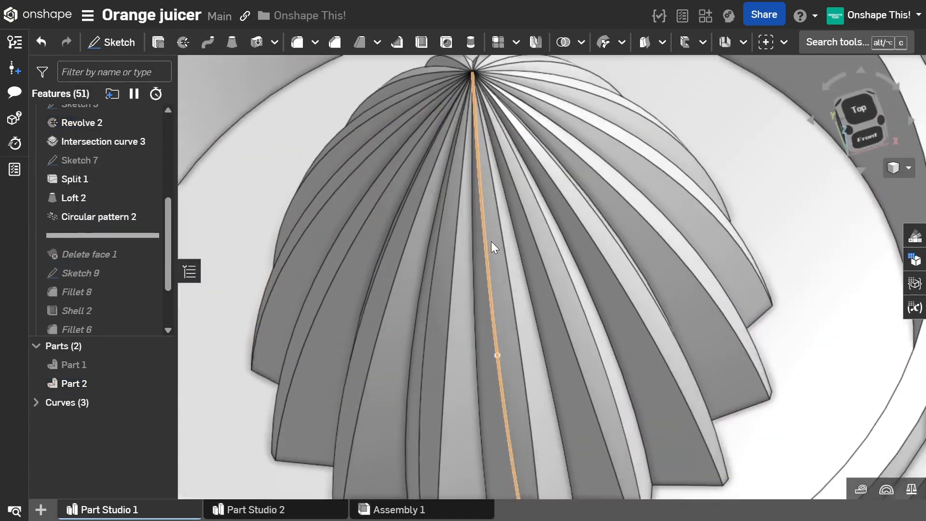
left_click(444, 265)
left_click(499, 267)
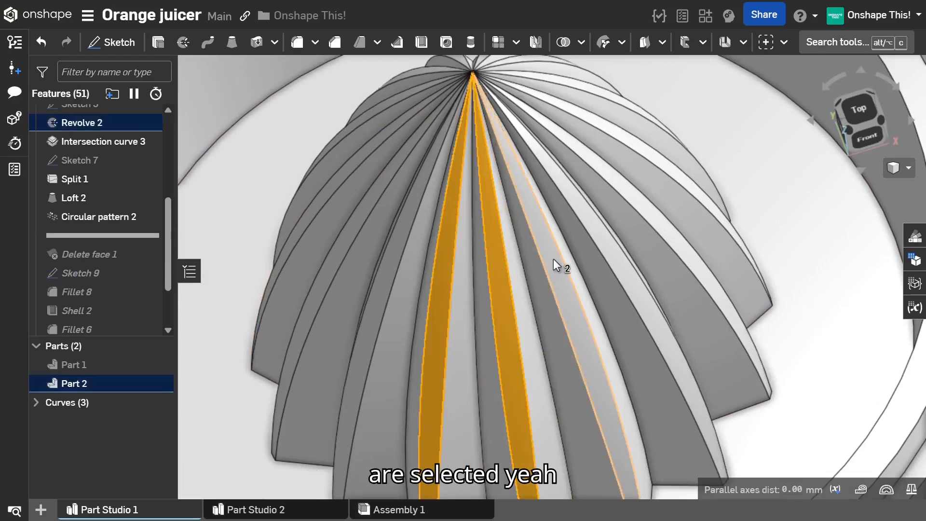
left_click(554, 258)
scroll(598, 242, "down", 5)
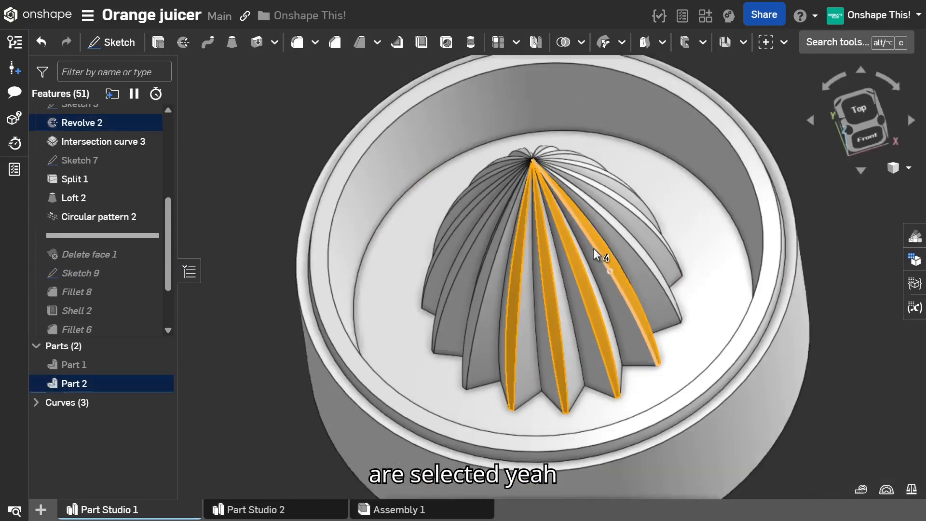
left_click(249, 247)
Step: Roll the history forward to include Delete face 1 again, and examine the cone's ridges from several angles
right_click_drag(322, 241, 594, 274)
left_click_drag(80, 234, 83, 258)
mouse_move(554, 317)
right_mouse_down()
mouse_move(549, 357)
mouse_move(554, 308)
right_mouse_up()
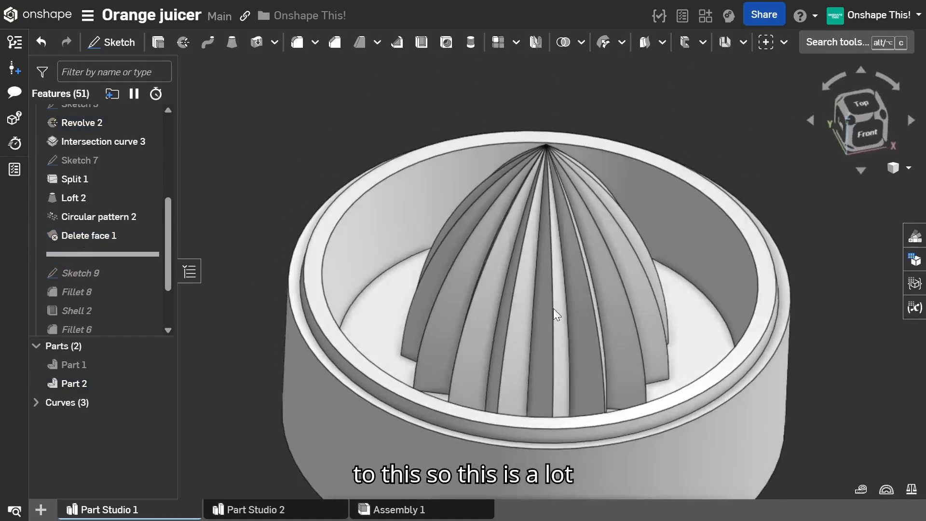
scroll(528, 227, "down", 3)
right_click_drag(528, 227, 528, 267)
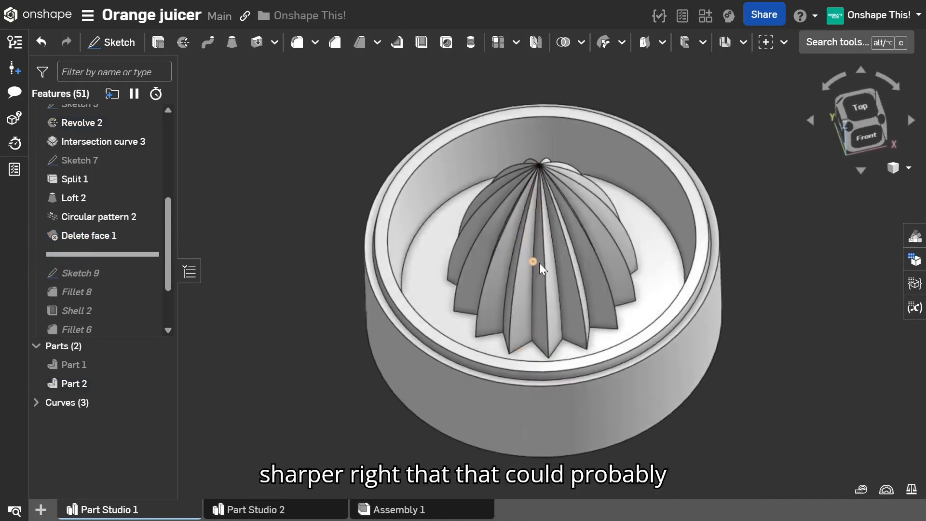
scroll(540, 262, "up", 4)
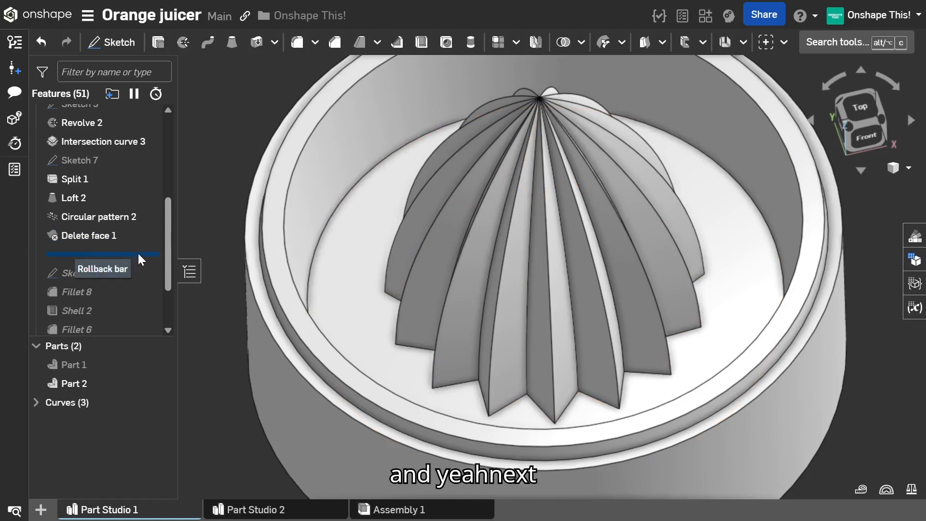
Step: Roll the history forward to include Sketch 9, and highlight that sketch on the cone
left_click_drag(138, 251, 137, 276)
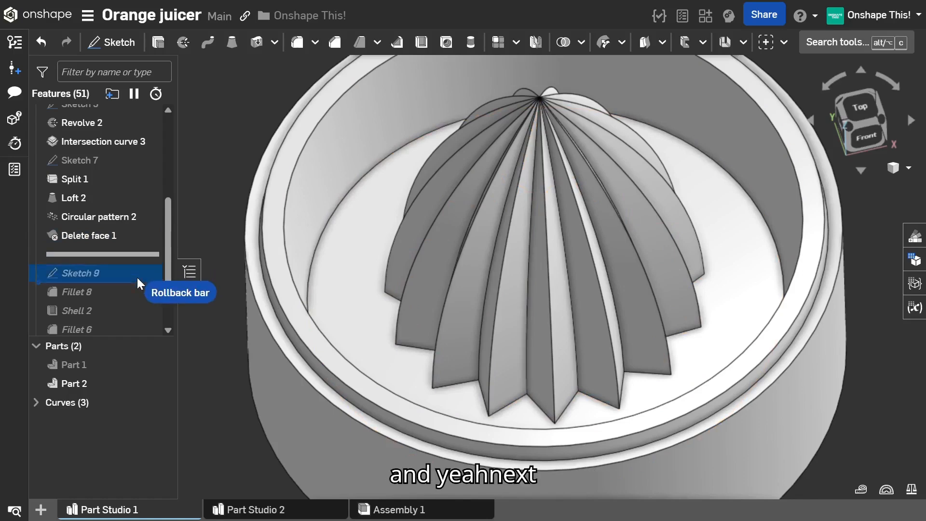
key("Escape")
scroll(617, 275, "down", 3)
mouse_move(617, 275)
right_mouse_down()
mouse_move(536, 224)
mouse_move(525, 247)
right_mouse_up()
left_click(114, 253)
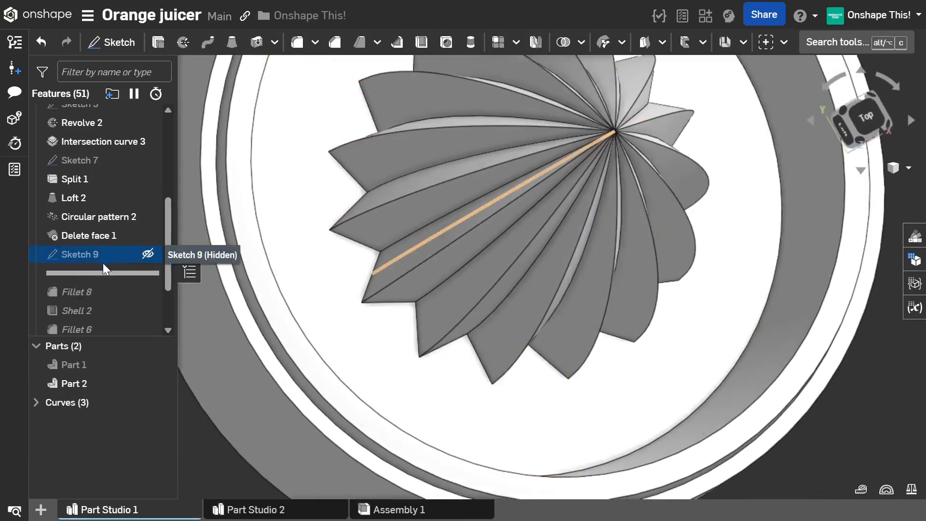
Step: Roll the history forward to include Fillet 8, and highlight its rounded edges around the bowl's rim
left_click_drag(109, 272, 111, 295)
scroll(450, 326, "down", 3)
right_click_drag(451, 326, 407, 285)
scroll(414, 252, "up", 5)
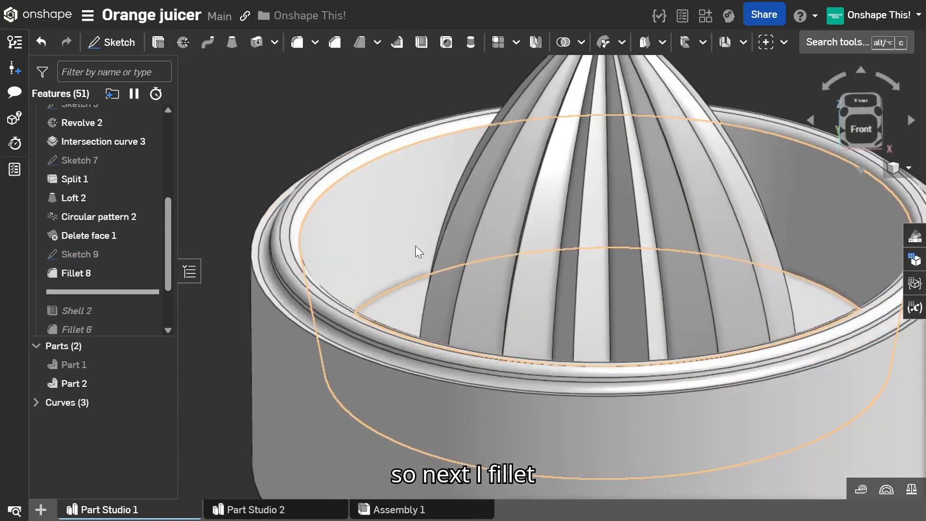
left_click(58, 273)
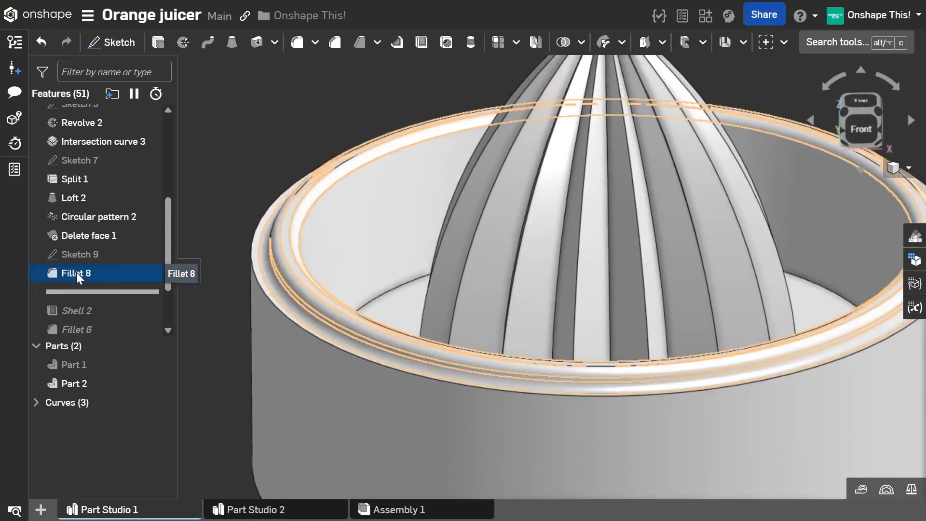
left_click(80, 265)
scroll(576, 306, "down", 5)
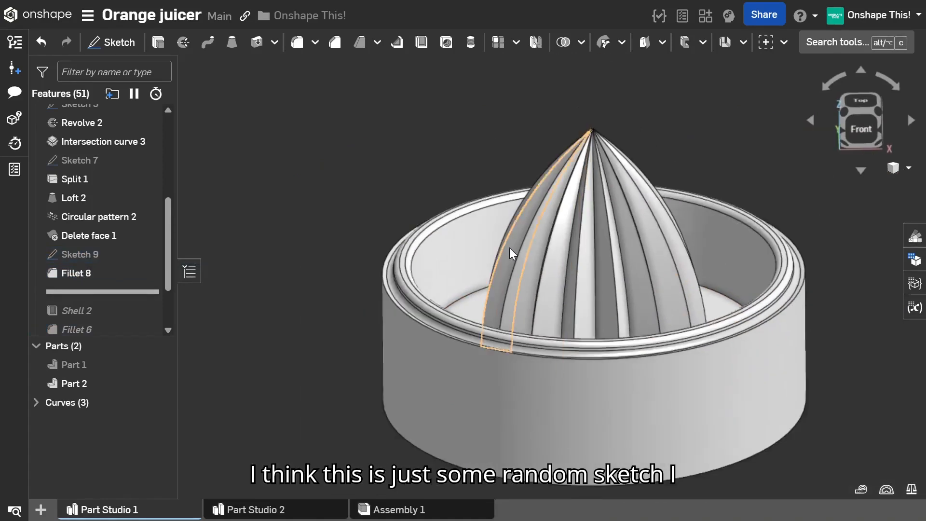
Step: Suppress Sketch 9 to check whether the juicer's geometry depends on it
left_click(101, 256)
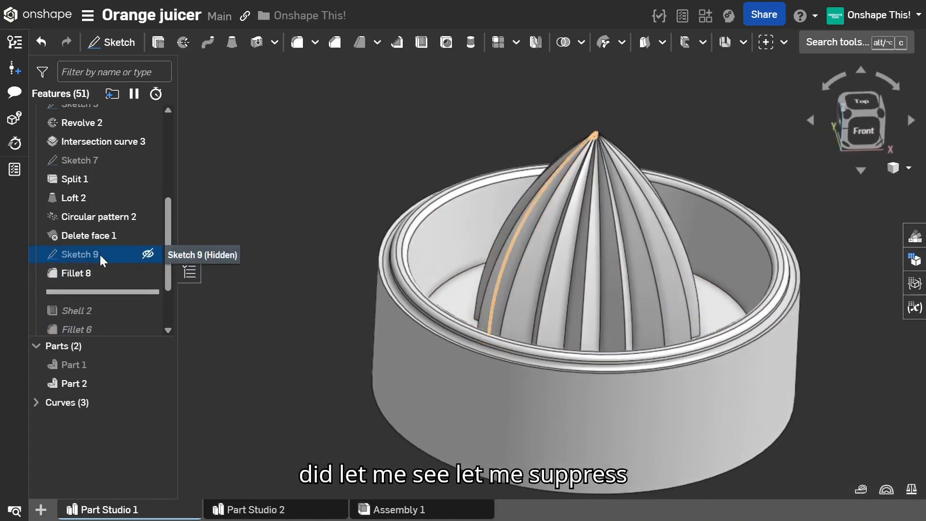
right_click(100, 256)
left_click(152, 166)
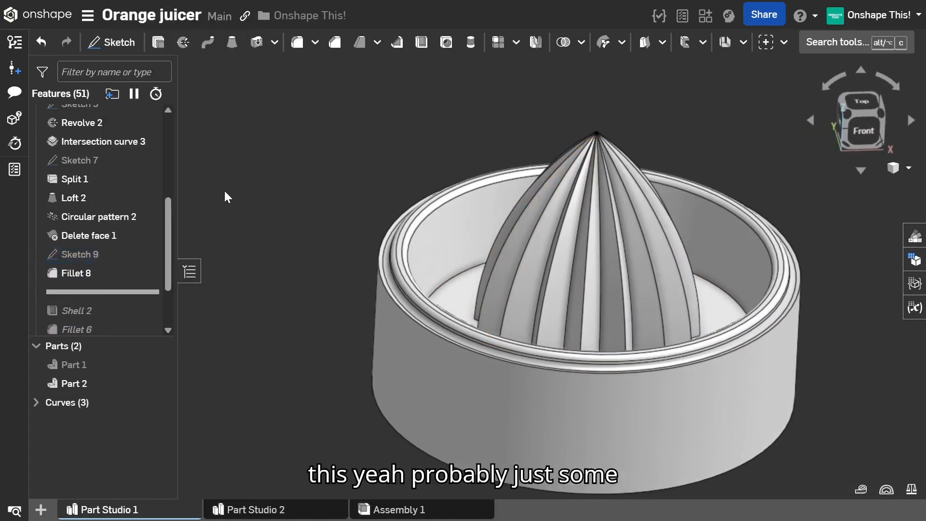
scroll(399, 222, "down", 3)
mouse_move(401, 216)
right_mouse_down()
mouse_move(400, 252)
mouse_move(400, 210)
mouse_move(410, 213)
mouse_move(401, 245)
mouse_move(397, 217)
mouse_move(410, 218)
right_mouse_up()
scroll(410, 218, "up", 5)
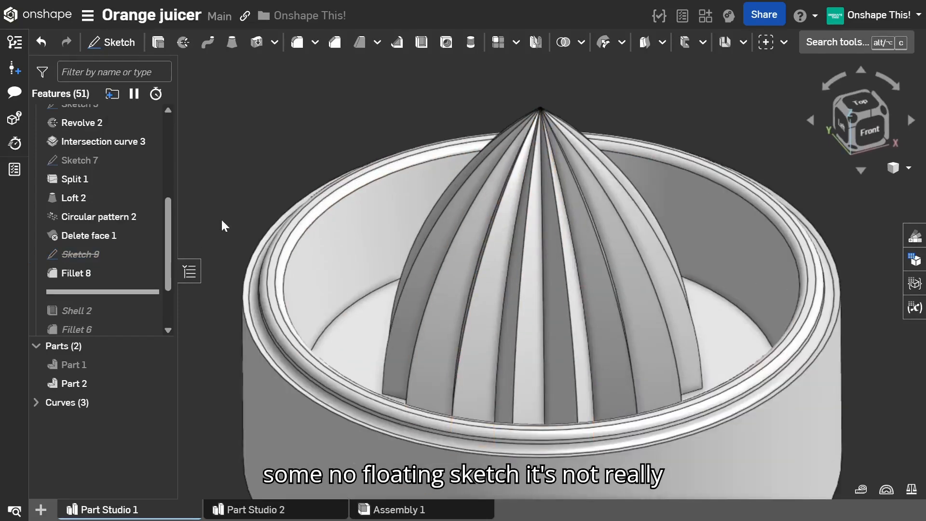
scroll(470, 300, "down", 3)
Step: Examine the rim edges and radius used by Fillet 8 in its settings, and close them without changes
left_click(87, 273)
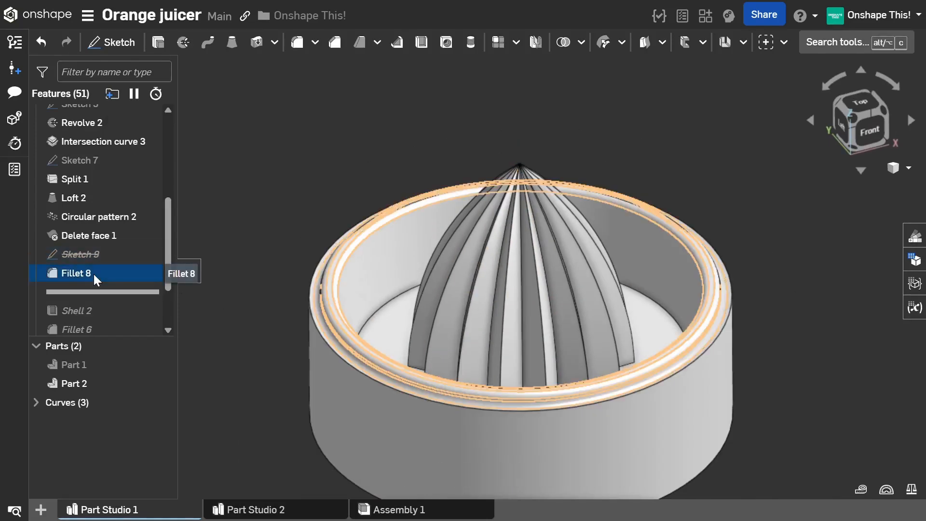
left_click(276, 286)
scroll(320, 338, "up", 6)
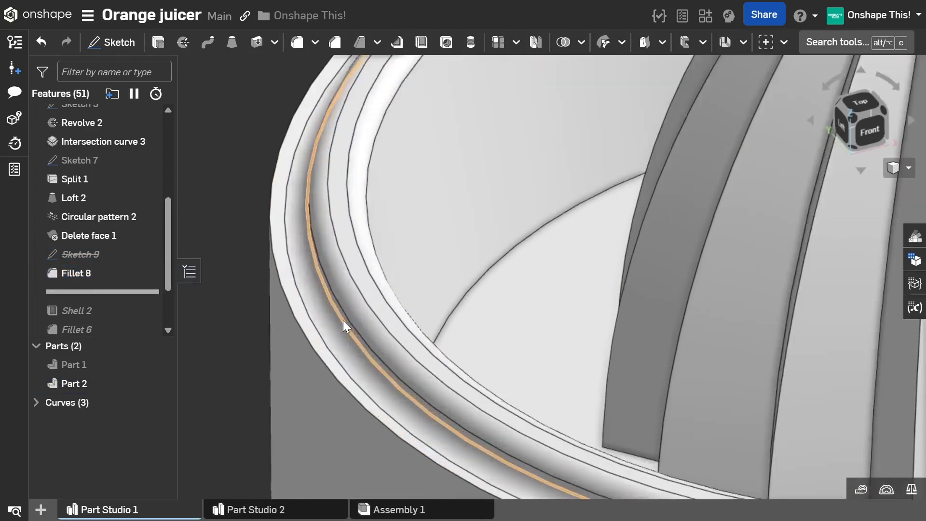
mouse_move(357, 308)
right_mouse_down()
mouse_move(347, 306)
mouse_move(358, 306)
right_mouse_up()
double_click(95, 273)
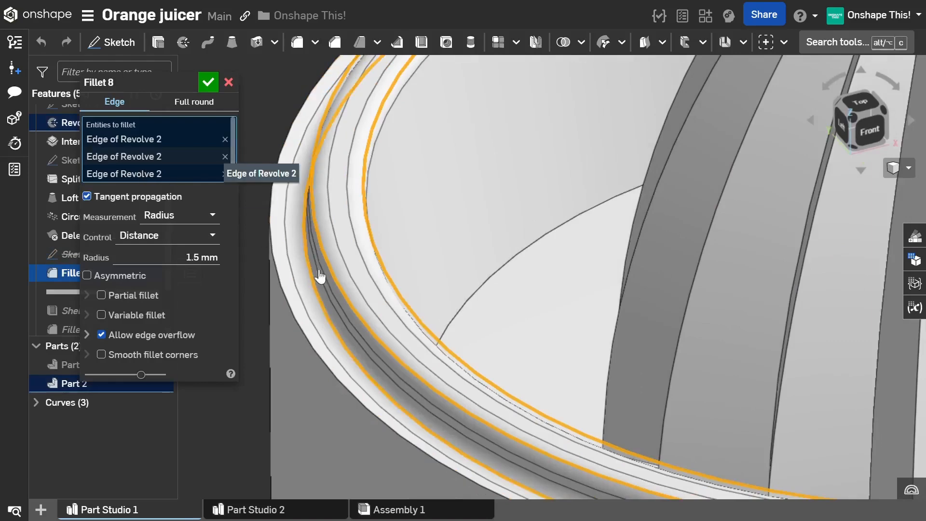
mouse_move(407, 306)
right_mouse_down()
mouse_move(374, 304)
mouse_move(405, 288)
mouse_move(410, 245)
mouse_move(419, 317)
right_mouse_up()
left_click(229, 82)
scroll(150, 307, "down", 2)
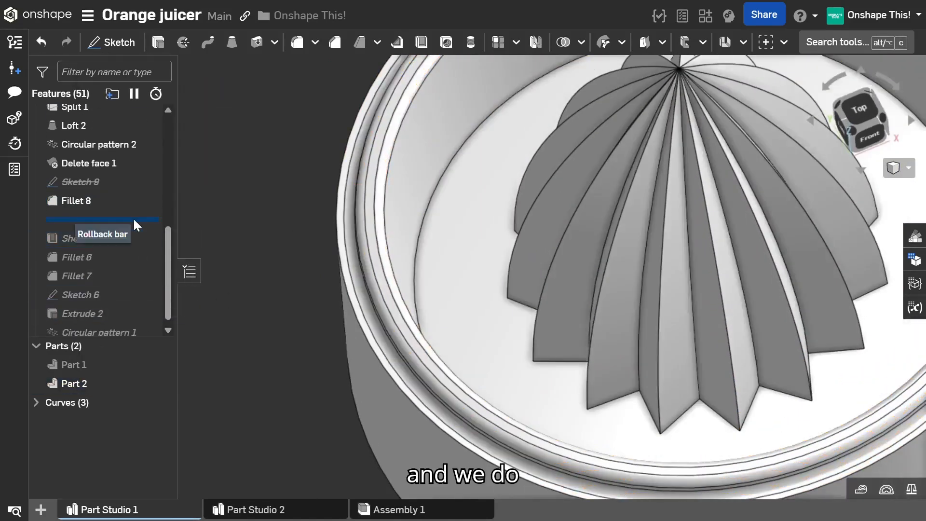
Step: Roll the history forward to include Shell 2, and examine the hollowed bowl and cone from several angles
left_click_drag(134, 220, 136, 241)
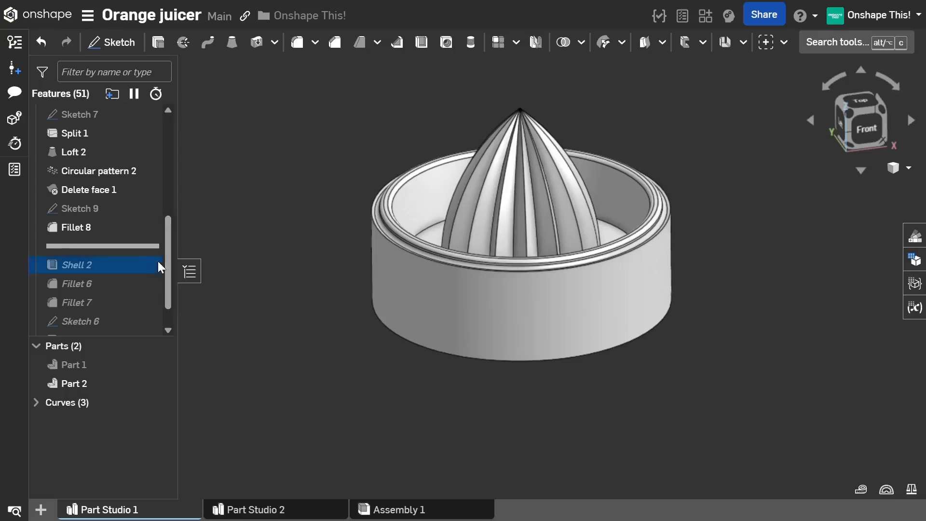
left_click_drag(141, 253, 140, 266)
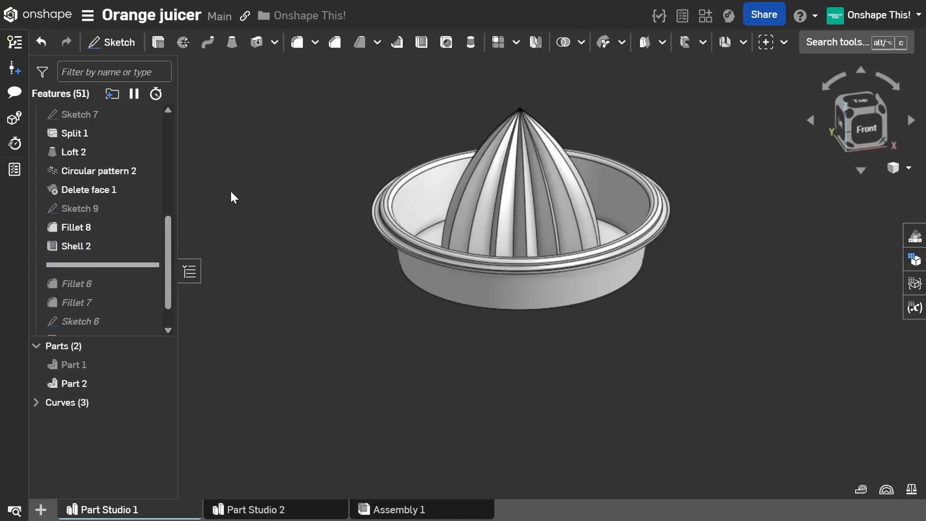
scroll(355, 158, "up", 3)
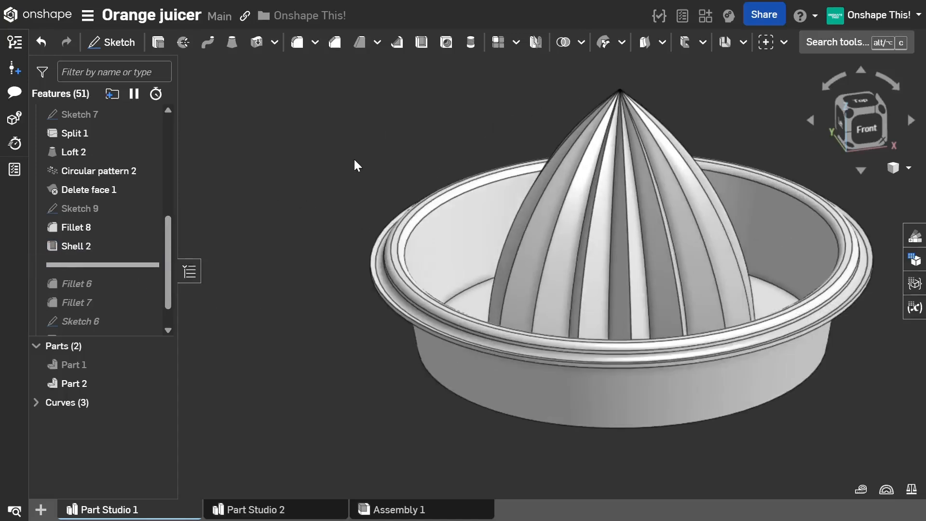
right_click_drag(355, 160, 364, 212)
scroll(325, 220, "down", 2)
scroll(635, 159, "up", 2)
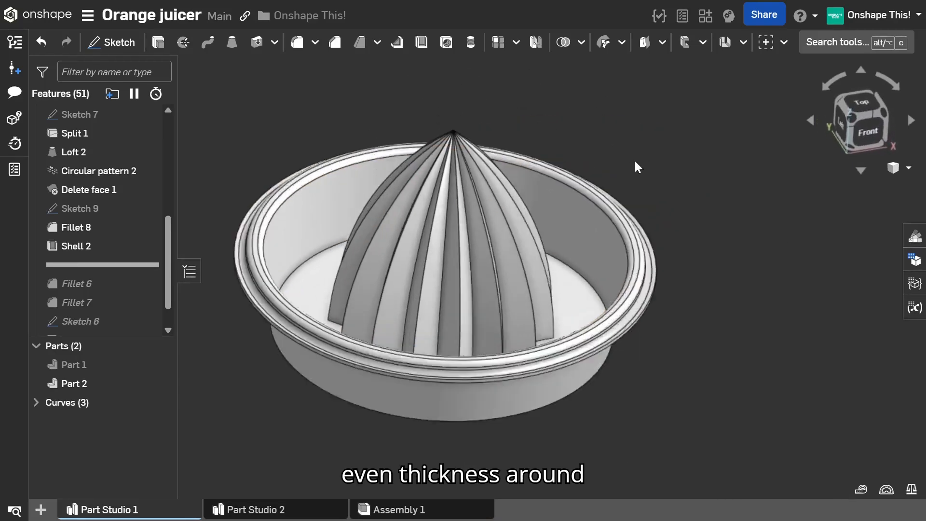
right_click_drag(620, 166, 618, 167)
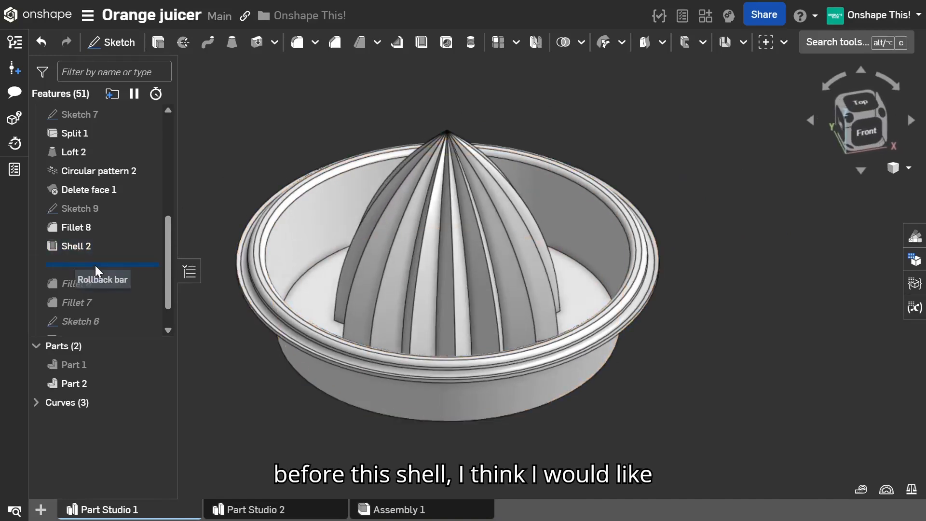
Step: Roll the history back before Shell 2, and add a 3 mm radius fillet to the outer edge of the bowl's inside floor
left_click_drag(98, 242, 98, 236)
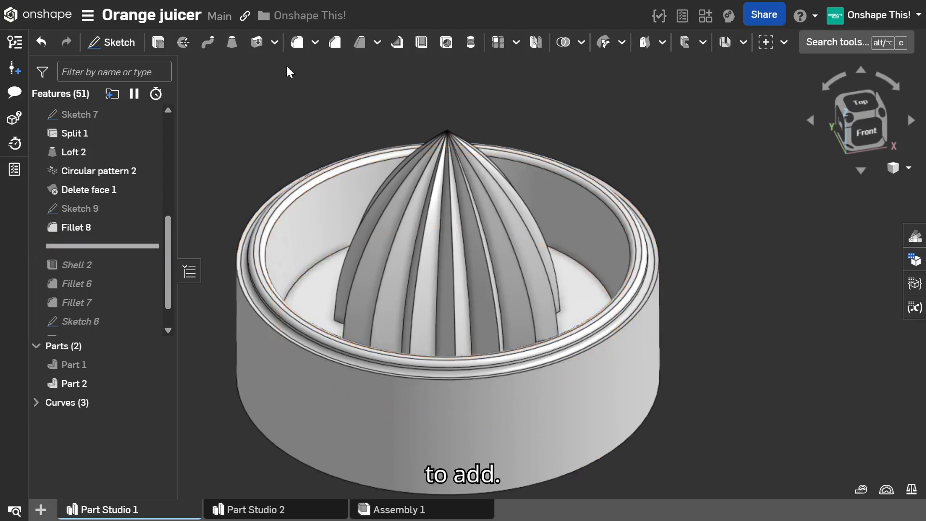
left_click(299, 51)
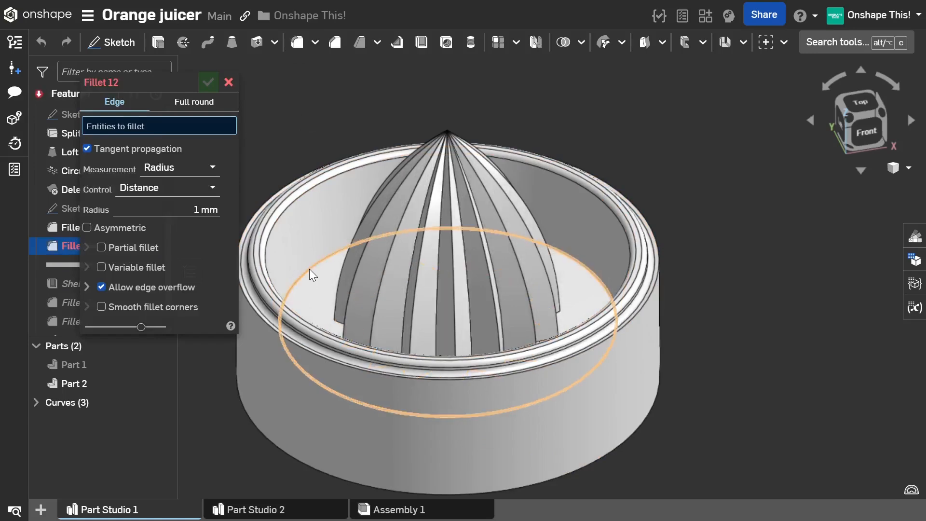
left_click(309, 268)
right_click_drag(260, 192, 378, 193)
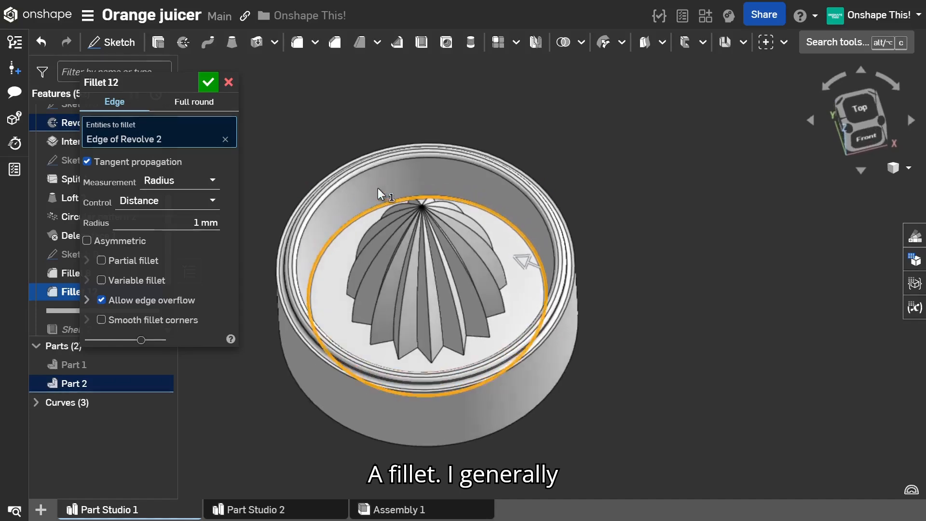
left_click(222, 230)
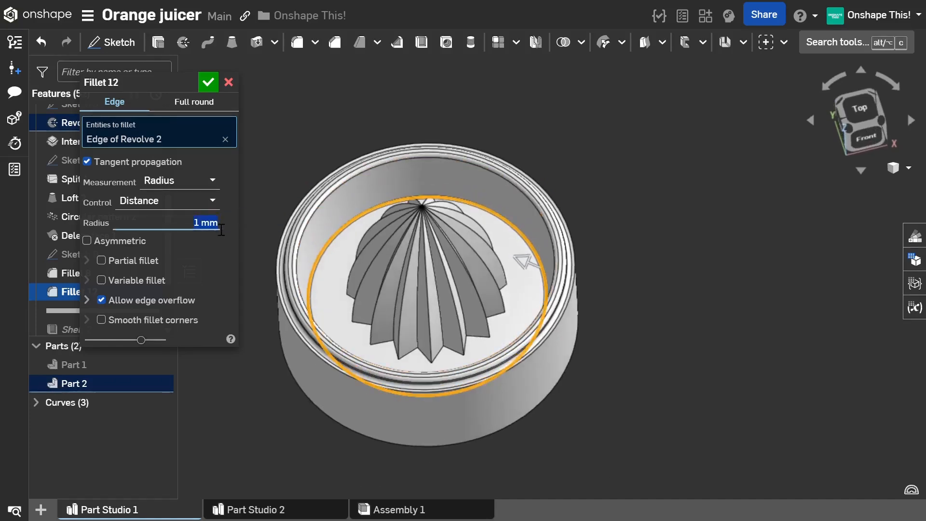
type("3")
key("Return")
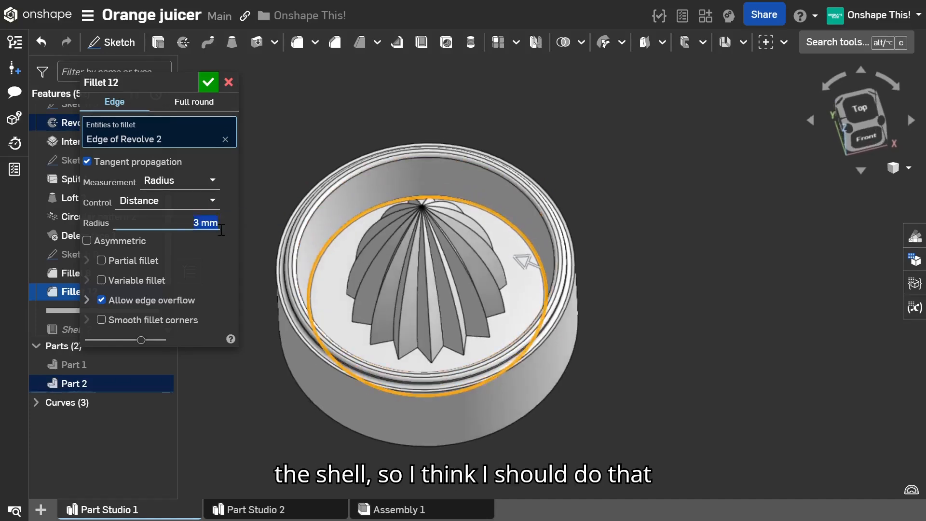
right_click_drag(373, 297, 357, 280)
left_click(208, 82)
mouse_move(307, 153)
right_mouse_down()
mouse_move(319, 164)
mouse_move(309, 162)
right_mouse_up()
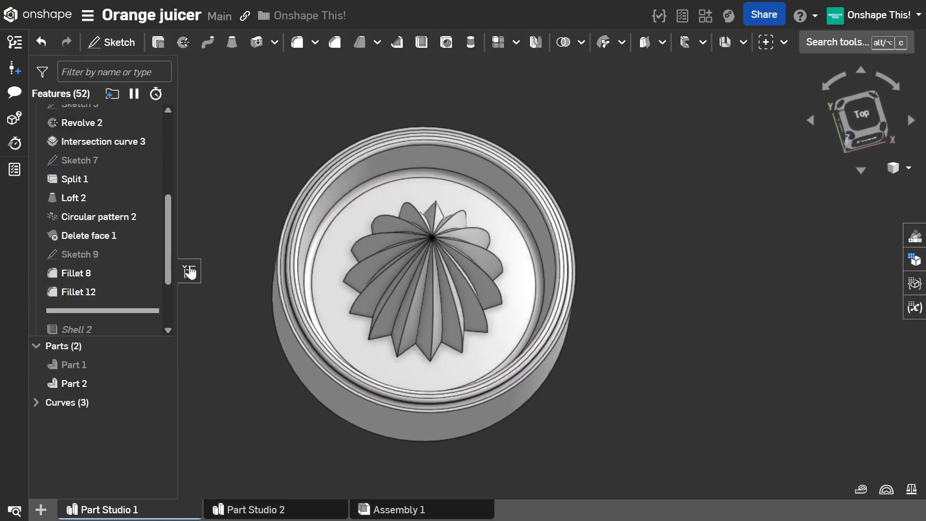
Step: Roll the history forward to include Shell 2 again, and examine the shelled bowl with its filleted floor edge
scroll(133, 285, "down", 2)
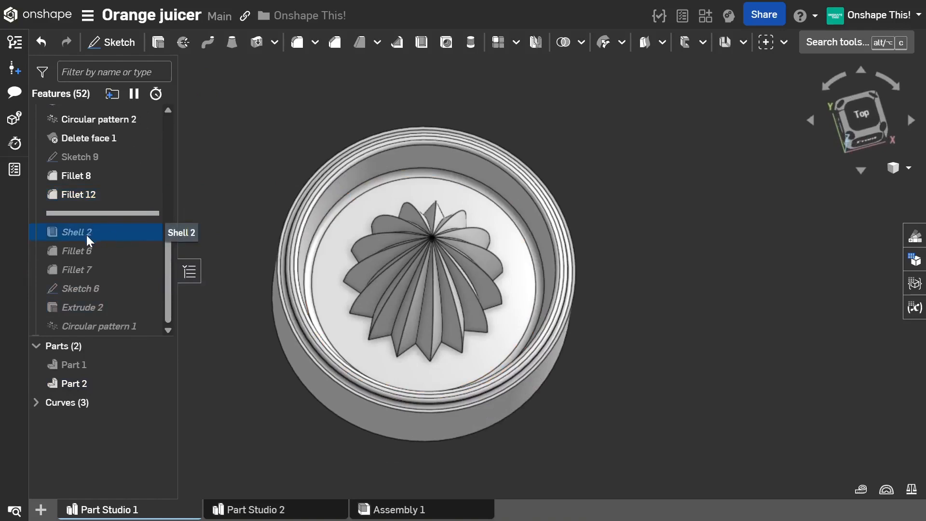
left_click_drag(123, 213, 124, 236)
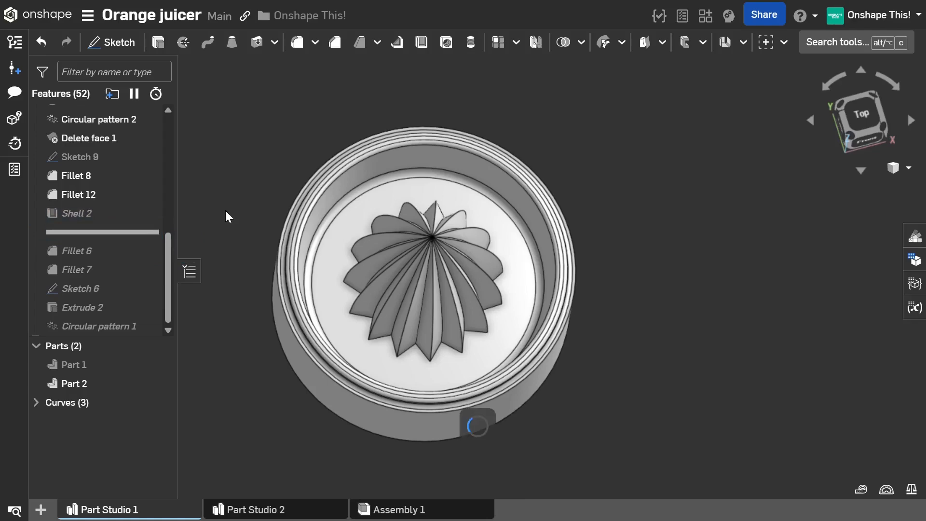
mouse_move(229, 213)
right_mouse_down()
mouse_move(306, 153)
mouse_move(289, 187)
mouse_move(226, 210)
right_mouse_up()
right_click_drag(283, 277, 332, 277)
scroll(331, 277, "down", 3)
scroll(310, 358, "up", 4)
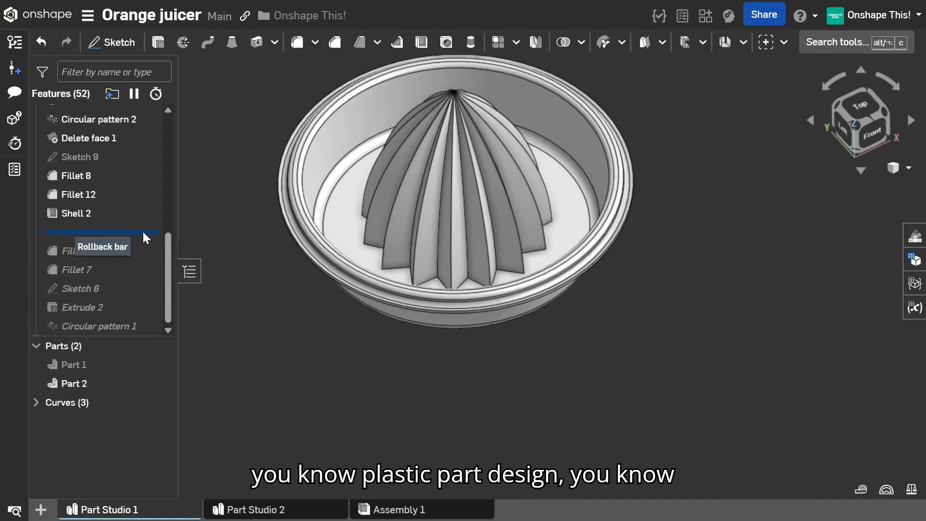
scroll(271, 163, "up", 3)
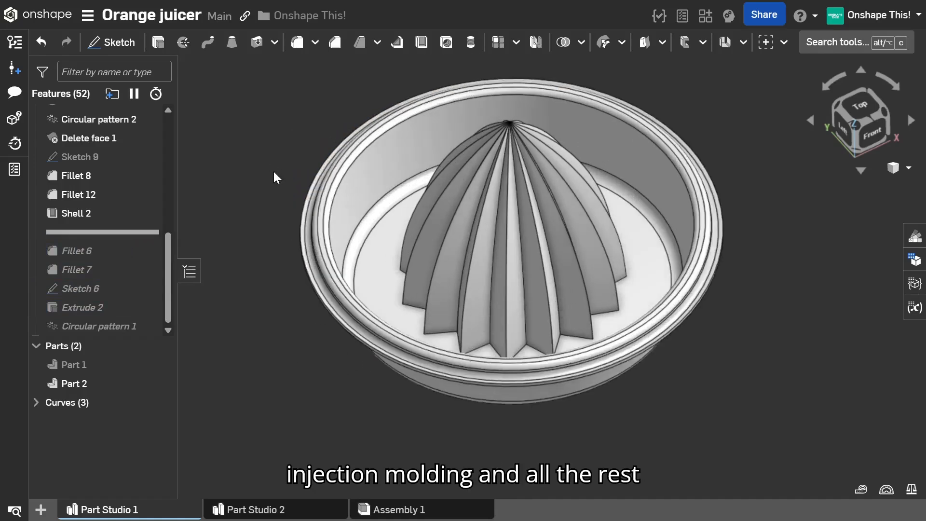
Step: Roll the history forward to include Fillet 6, and examine the small fillets along the cone's ridges up close
left_click_drag(136, 237, 134, 259)
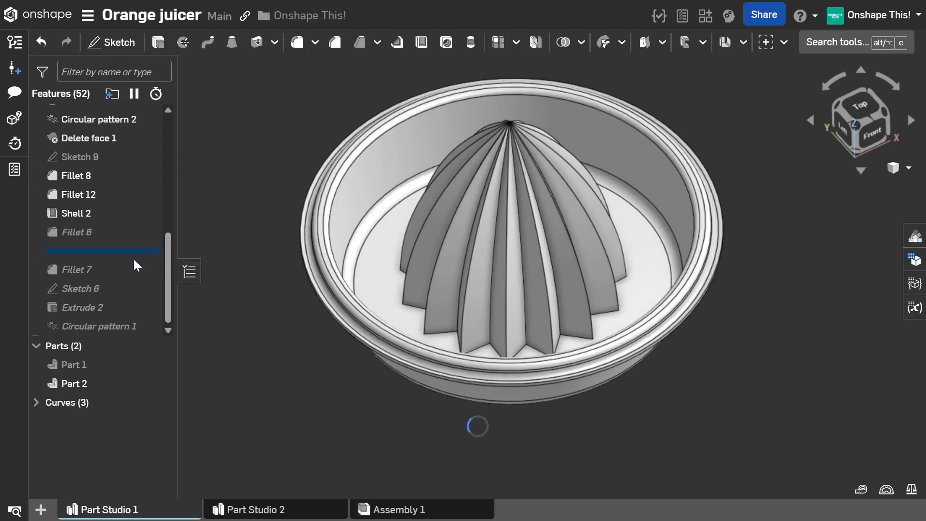
mouse_move(337, 188)
right_mouse_down()
mouse_move(349, 228)
mouse_move(343, 244)
mouse_move(349, 193)
mouse_move(337, 180)
right_mouse_up()
scroll(531, 169, "up", 5)
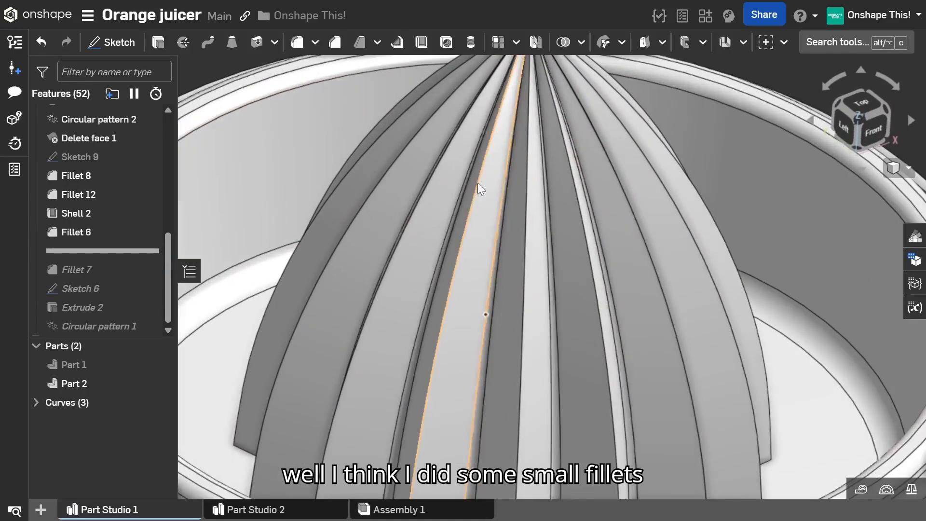
scroll(454, 241, "down", 3)
scroll(437, 294, "up", 4)
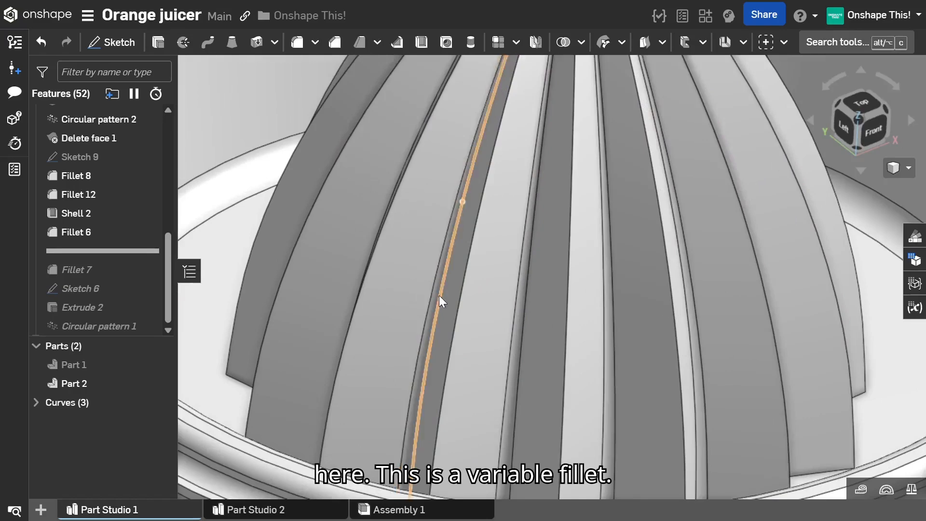
scroll(444, 289, "down", 5)
Step: Open Fillet 6 for editing, and examine its variable fillet radii at the cone's tip and lower vertices
double_click(95, 232)
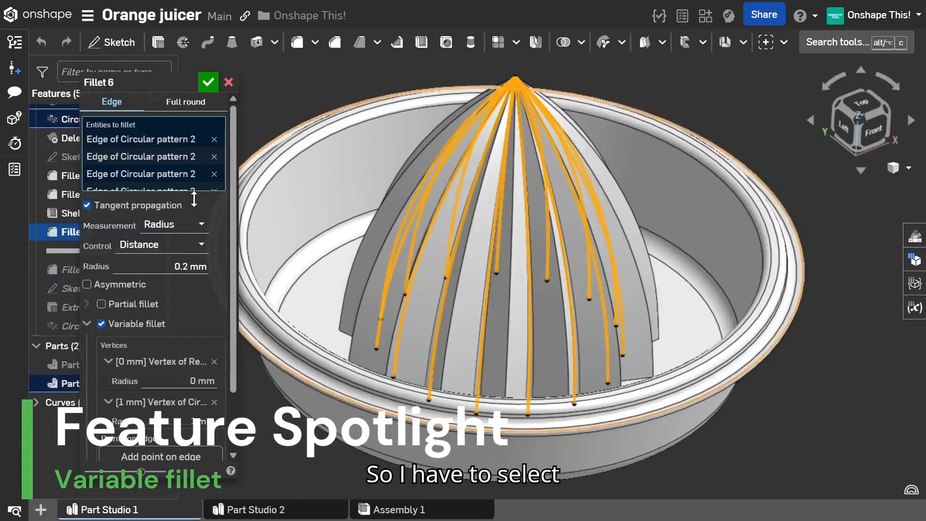
key("shift+5")
key("shift+7")
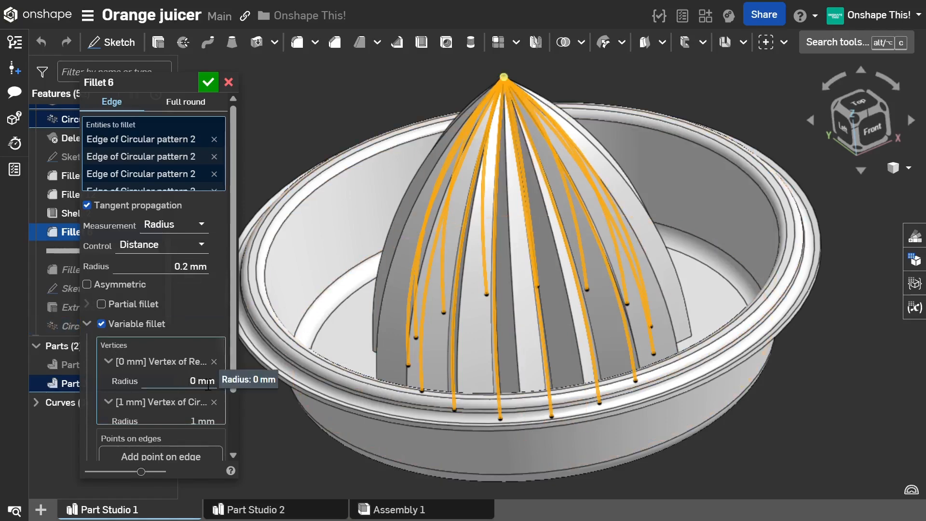
scroll(191, 405, "down", 2)
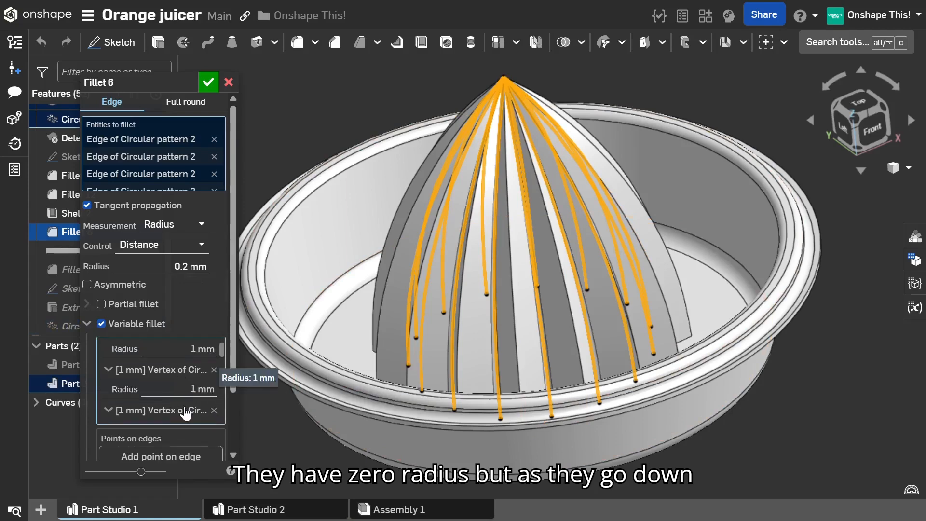
scroll(201, 386, "down", 1)
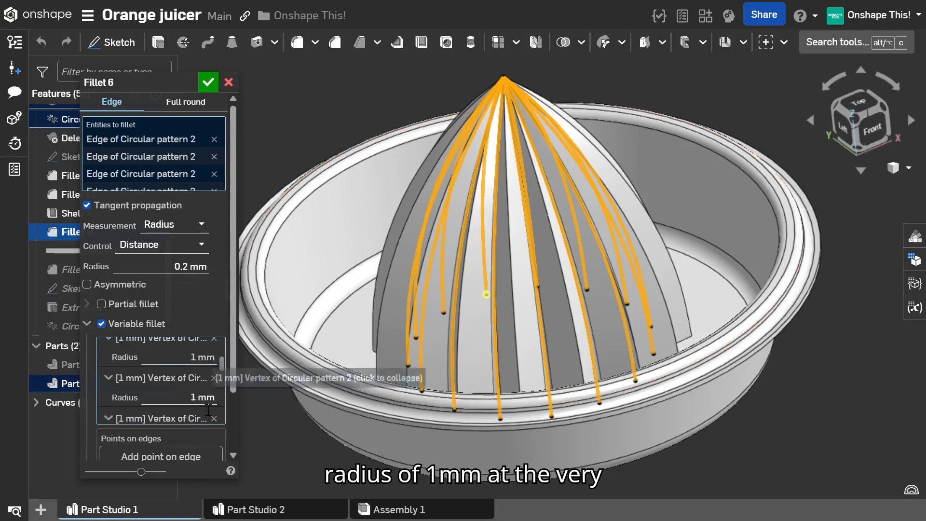
scroll(200, 383, "down", 1)
scroll(196, 396, "down", 2)
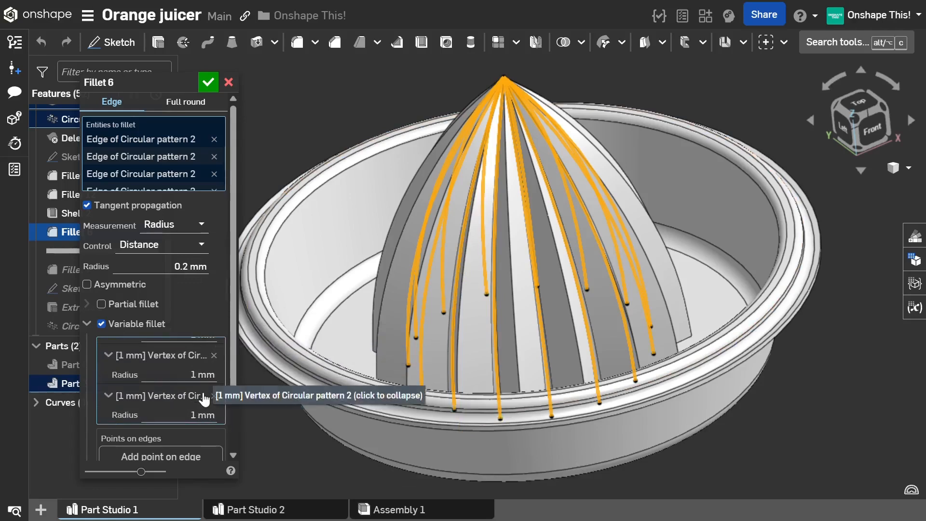
Step: Close Fillet 6 without changes, and examine the filleted ridges of the cone from above and up close
scroll(203, 405, "up", 1)
left_click(230, 82)
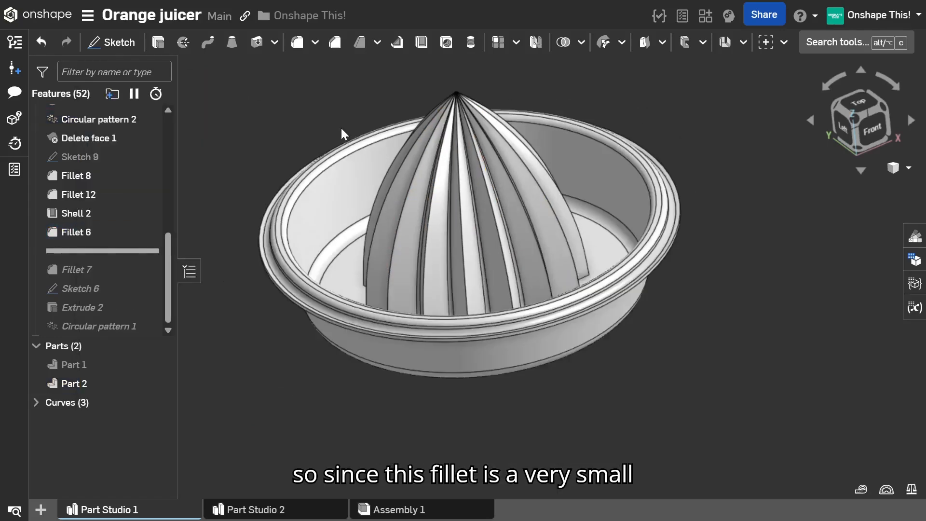
right_click_drag(361, 131, 364, 145)
scroll(421, 288, "up", 5)
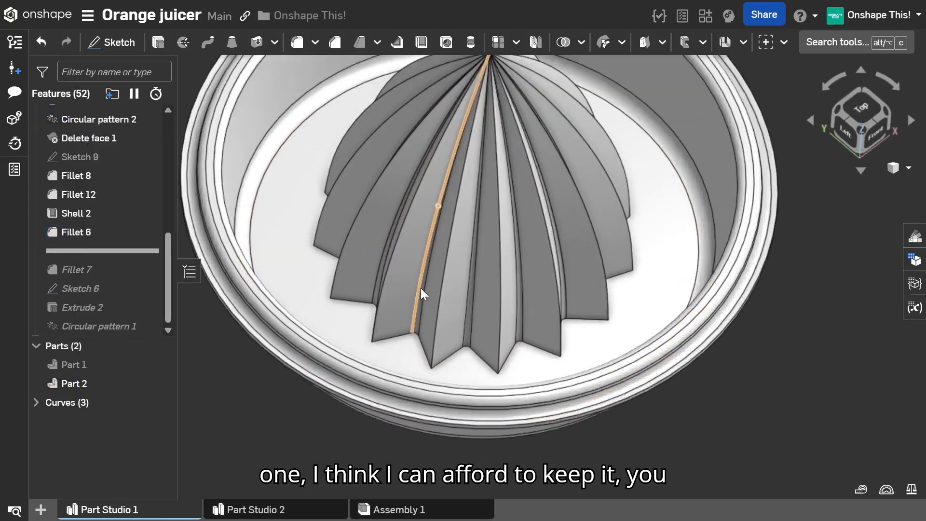
scroll(421, 314, "down", 6)
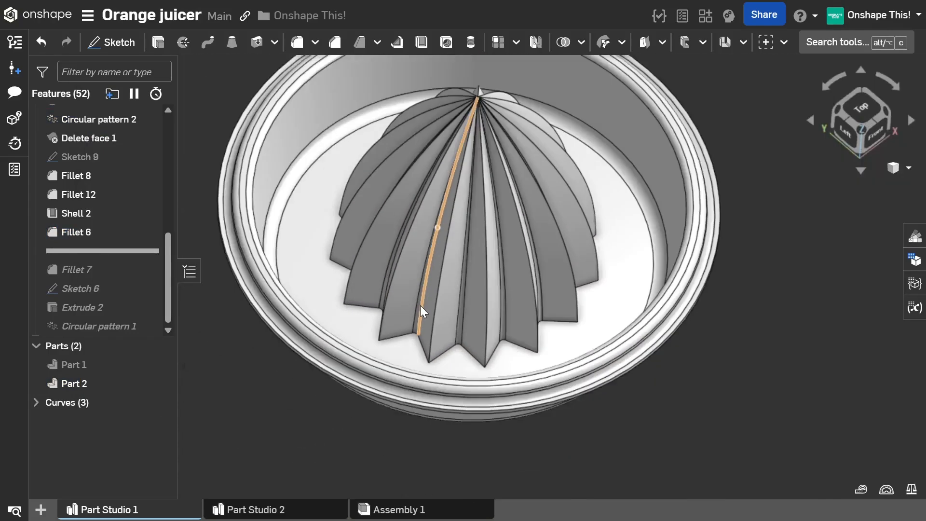
mouse_move(420, 306)
right_mouse_down()
mouse_move(418, 323)
mouse_move(418, 305)
right_mouse_up()
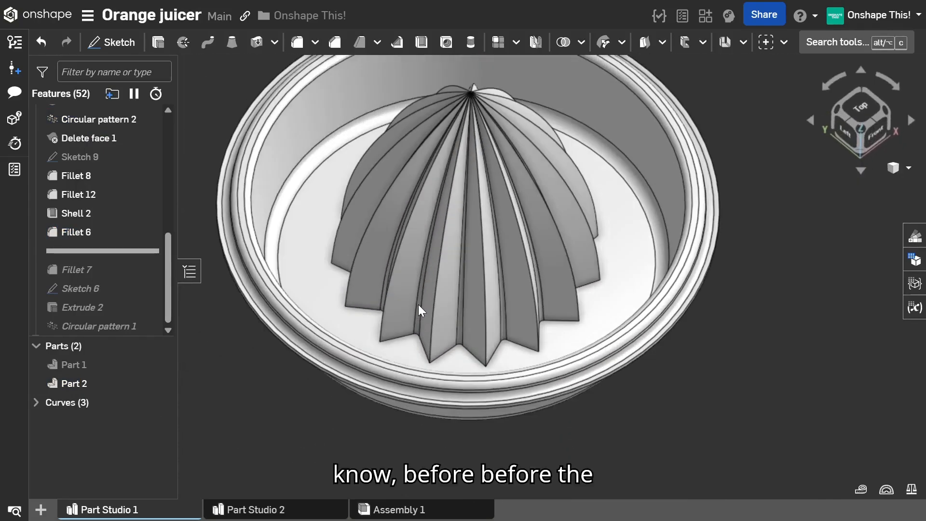
scroll(416, 242, "down", 1)
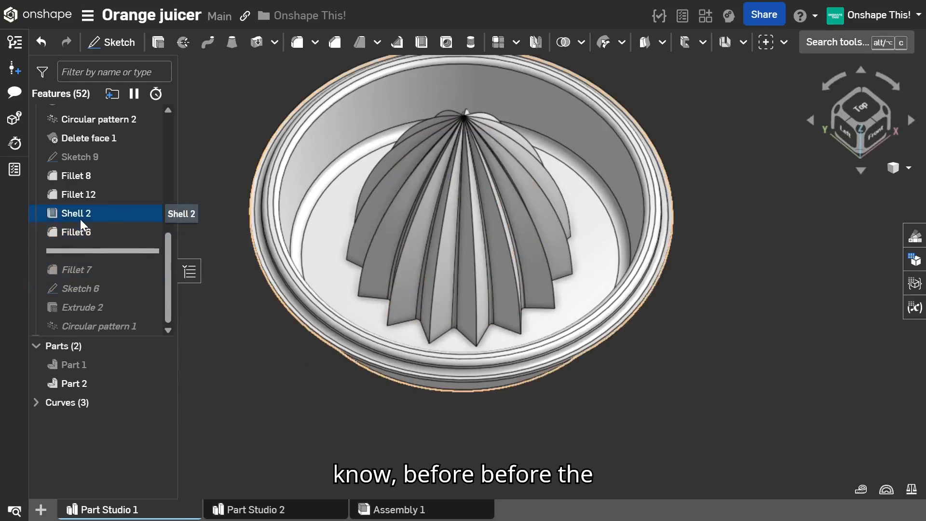
Step: Roll the history forward to include Fillet 7, and examine the fillet around the cone's zigzag base
left_click_drag(136, 255, 133, 273)
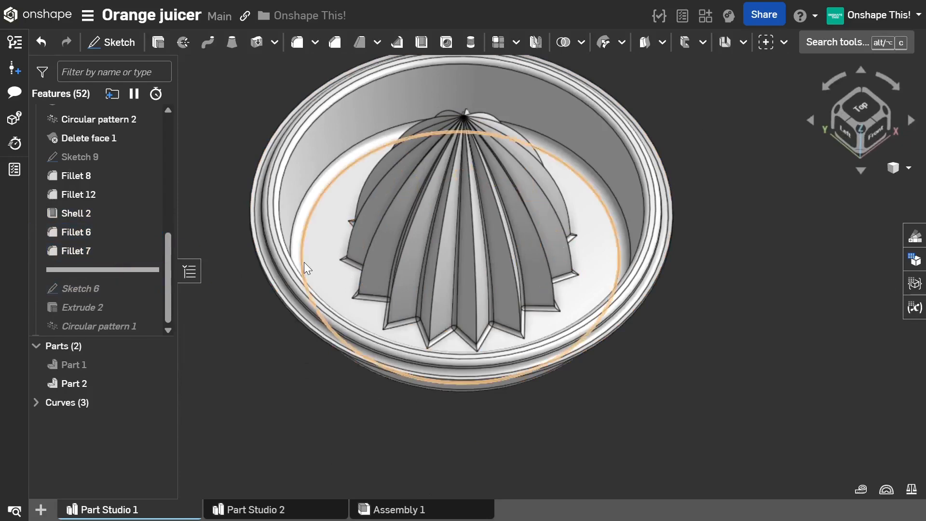
right_click_drag(341, 226, 346, 242)
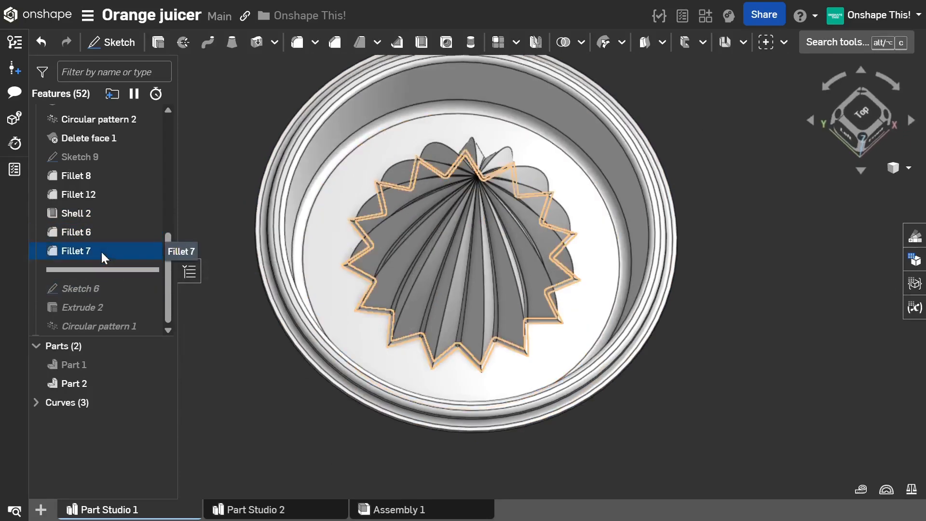
right_click_drag(282, 230, 294, 215)
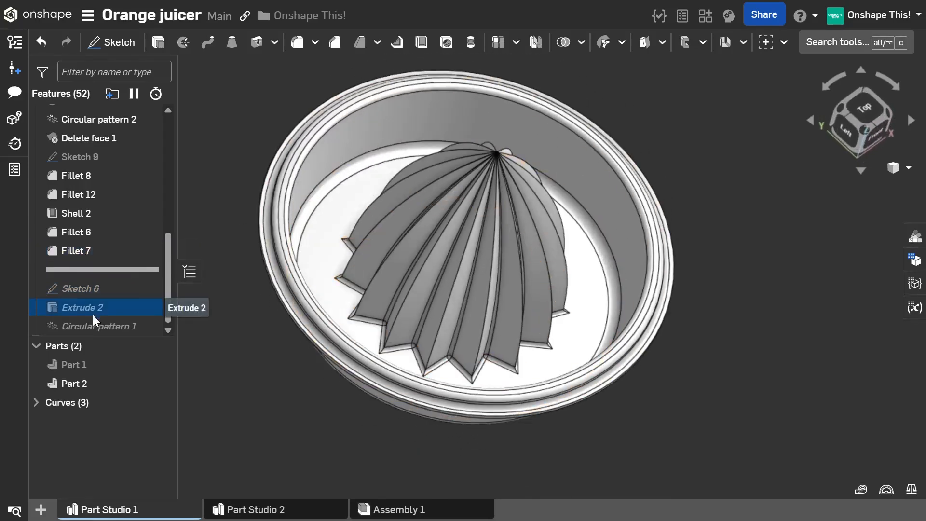
Step: Open Fillet 7 to review its selected face and radius, and accept it unchanged
right_click_drag(375, 269, 253, 293)
double_click(97, 254)
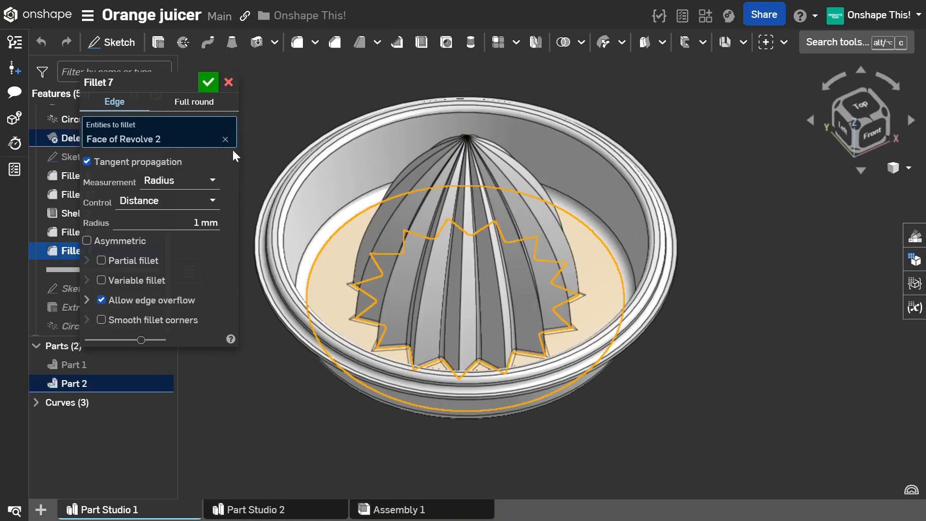
left_click(208, 82)
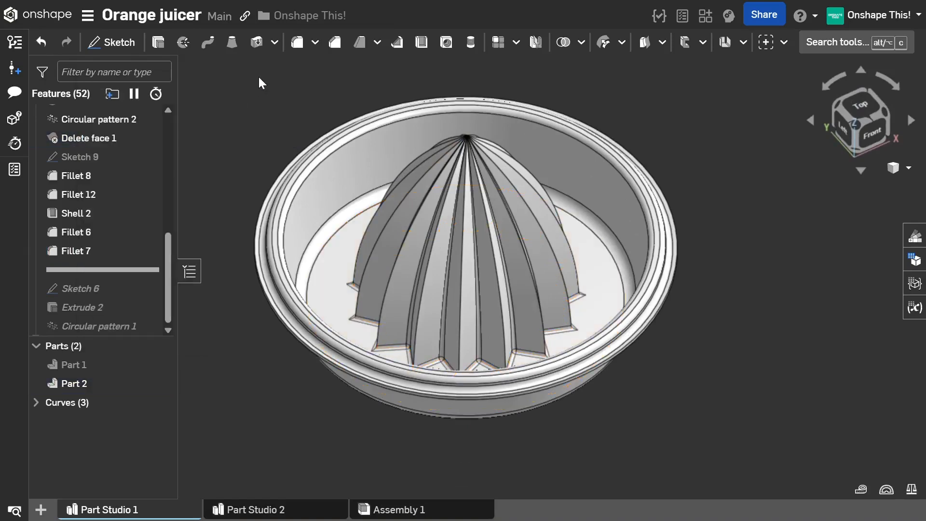
mouse_move(333, 193)
right_mouse_down()
mouse_move(339, 244)
mouse_move(337, 187)
right_mouse_up()
Step: Roll the history forward to include Sketch 6, and examine its tapered slot profile on the bowl's floor
left_click_drag(142, 269, 141, 295)
right_click_drag(259, 140, 251, 169)
scroll(283, 140, "down", 2)
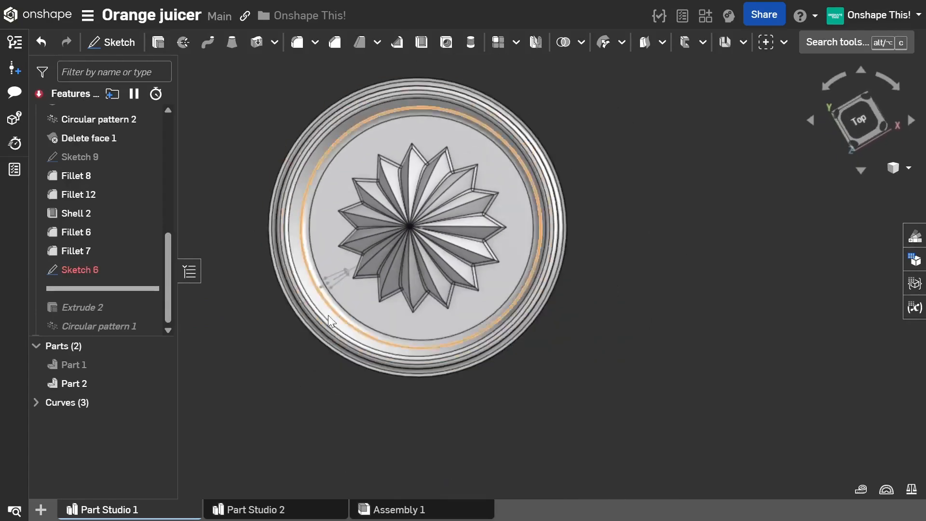
scroll(327, 292, "up", 5)
scroll(326, 238, "up", 5)
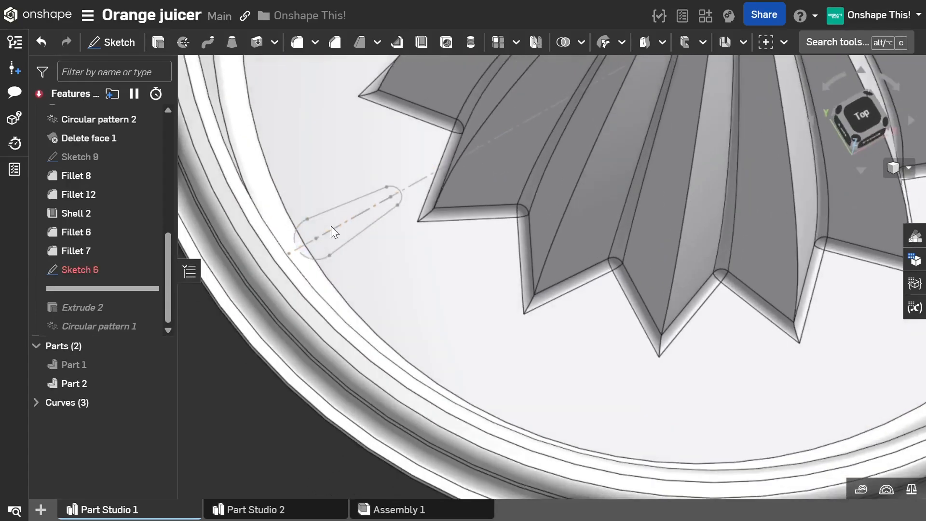
scroll(329, 230, "down", 2)
right_click_drag(328, 234, 317, 241)
scroll(363, 237, "up", 3)
scroll(367, 239, "down", 3)
right_click_drag(377, 259, 388, 269)
scroll(654, 193, "up", 3)
scroll(654, 188, "down", 3)
Step: In Sketch 6, replace the broken constraint by making the centreline's outer endpoint coincident with the circular edge on the bowl's inner wall
left_click(857, 123)
scroll(389, 289, "up", 2)
scroll(394, 284, "up", 3)
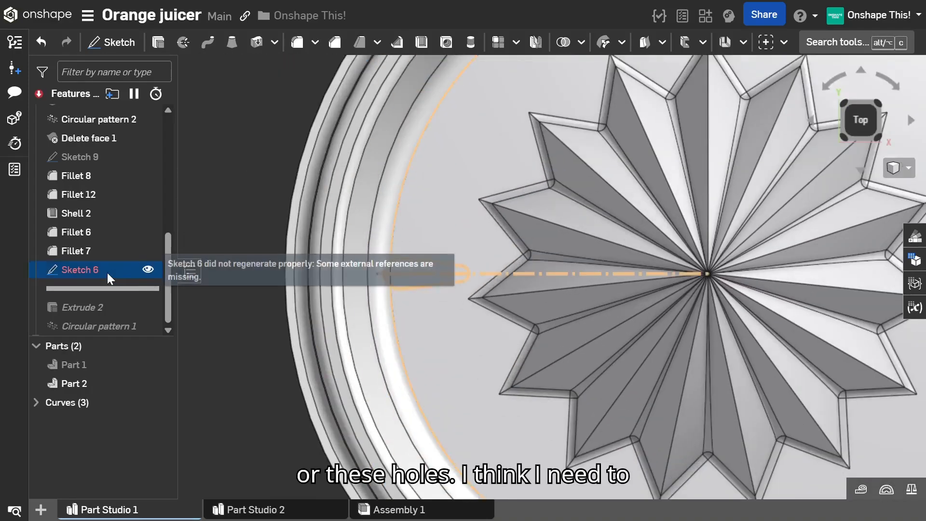
double_click(107, 273)
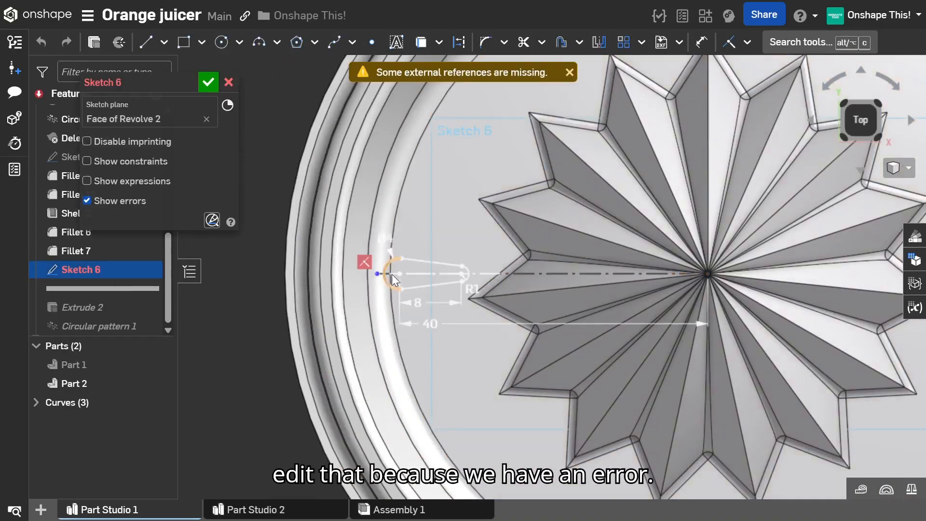
left_click(368, 259)
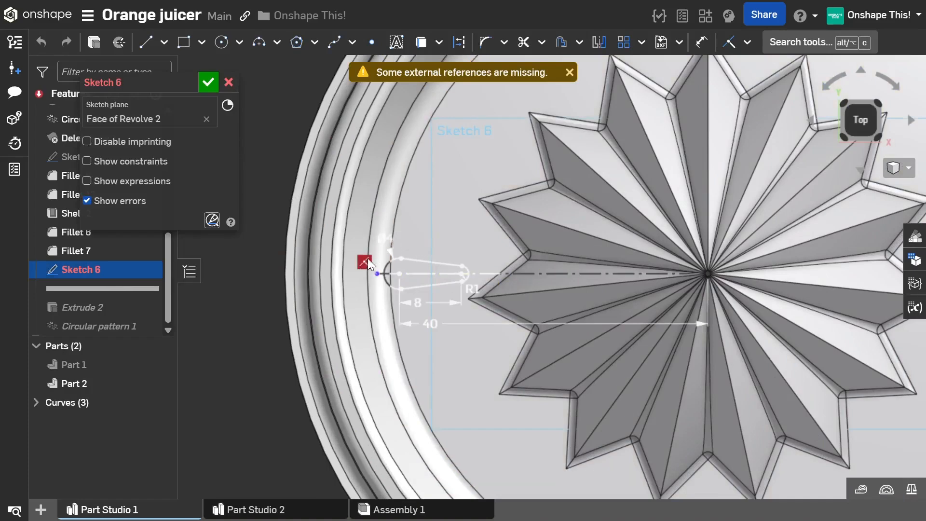
key("Delete")
left_click(377, 274)
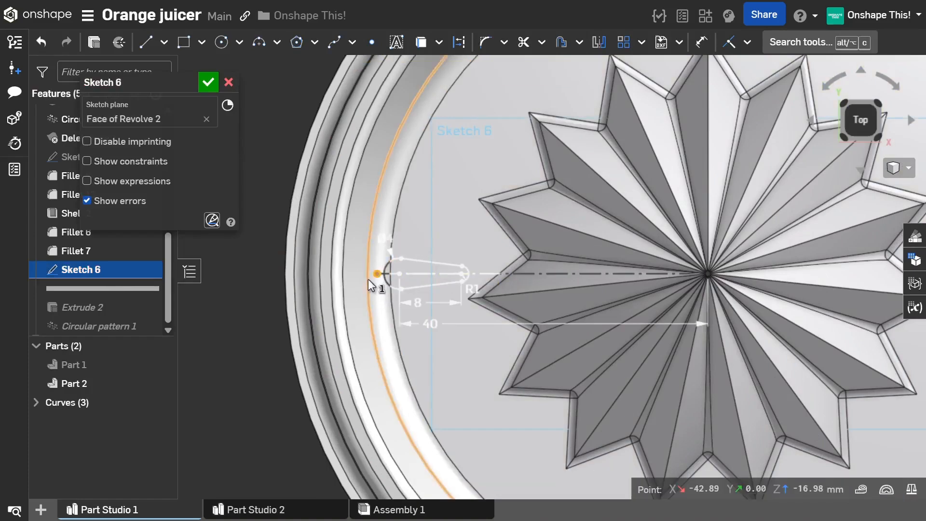
left_click(367, 279)
key("i")
Step: Set the distance from the slot's wide end to the cone's centre to 35 mm
scroll(423, 303, "up", 4)
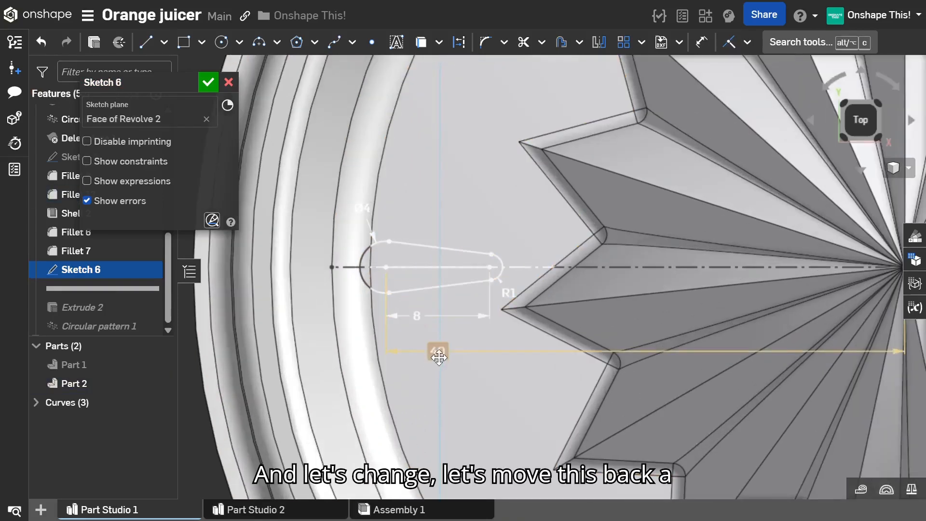
double_click(437, 352)
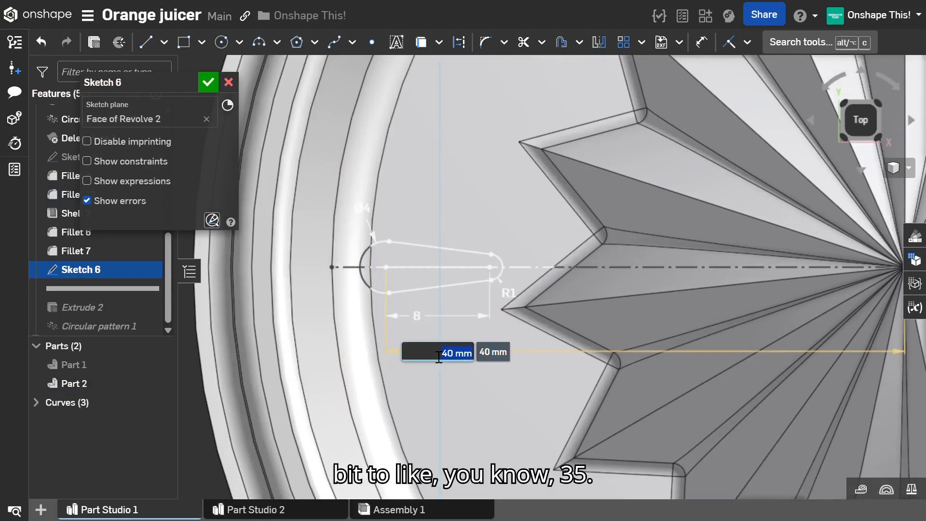
type("35")
key("Return")
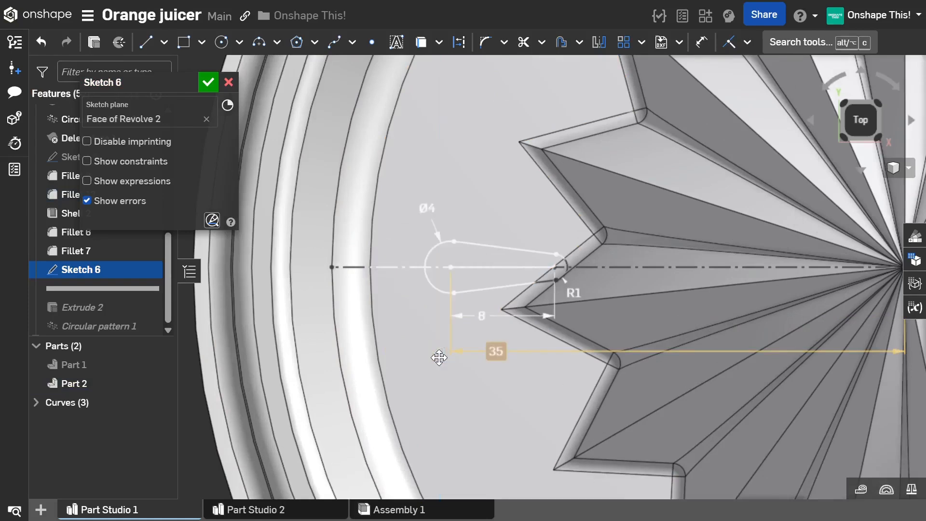
Step: Set the distance from the slot's wide end to the cone's centre to 38 mm, and accept the sketch
double_click(508, 363)
type("3")
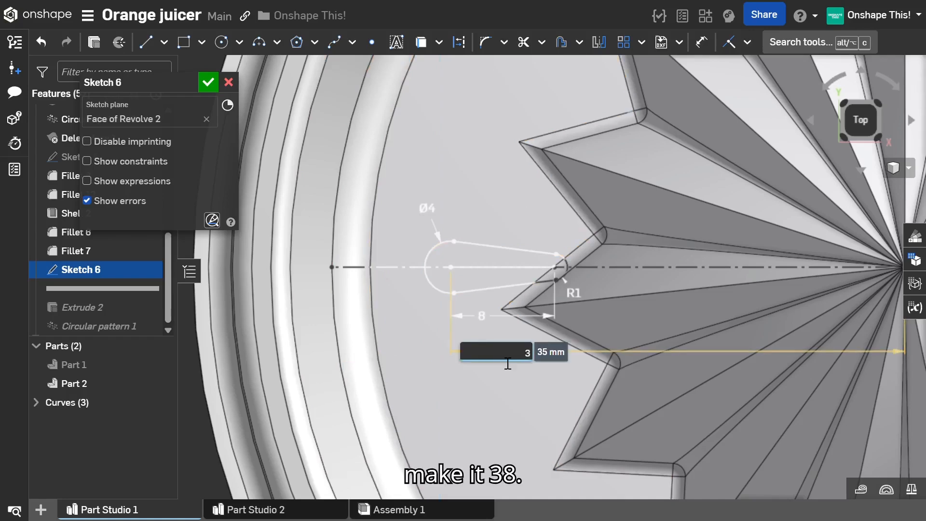
type("8")
key("Return")
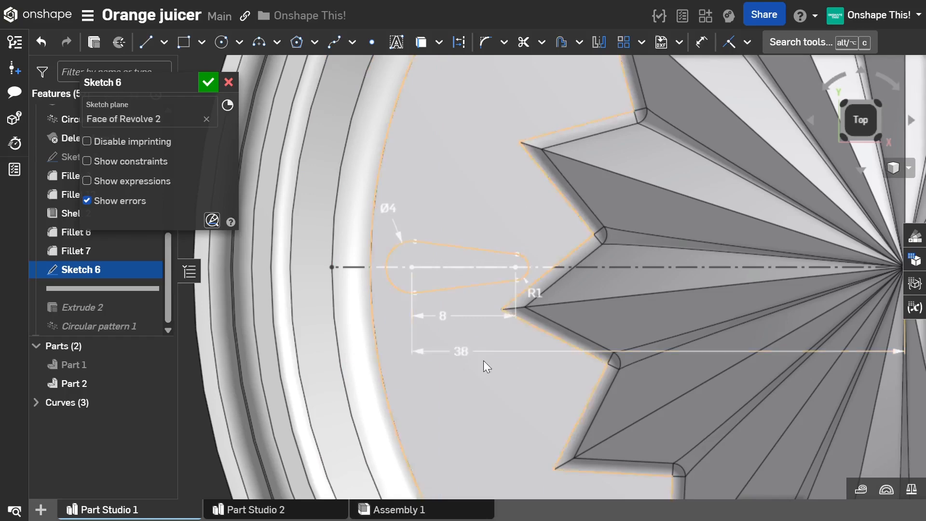
scroll(375, 138, "down", 3)
left_click(193, 81)
left_click(204, 82)
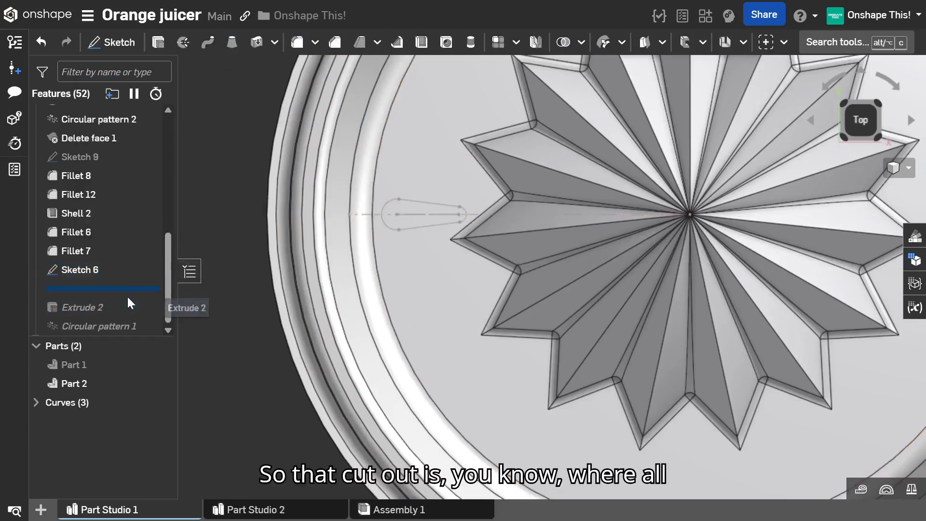
Step: Roll the history forward to include Extrude 2, and examine the slot cut through the bowl's floor
scroll(595, 352, "down", 5)
right_click_drag(595, 352, 598, 311)
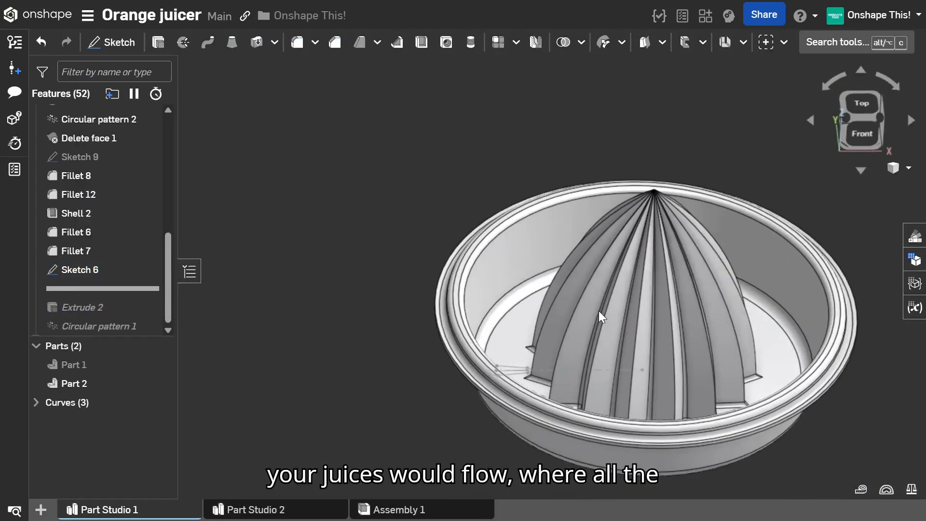
scroll(571, 306, "down", 2)
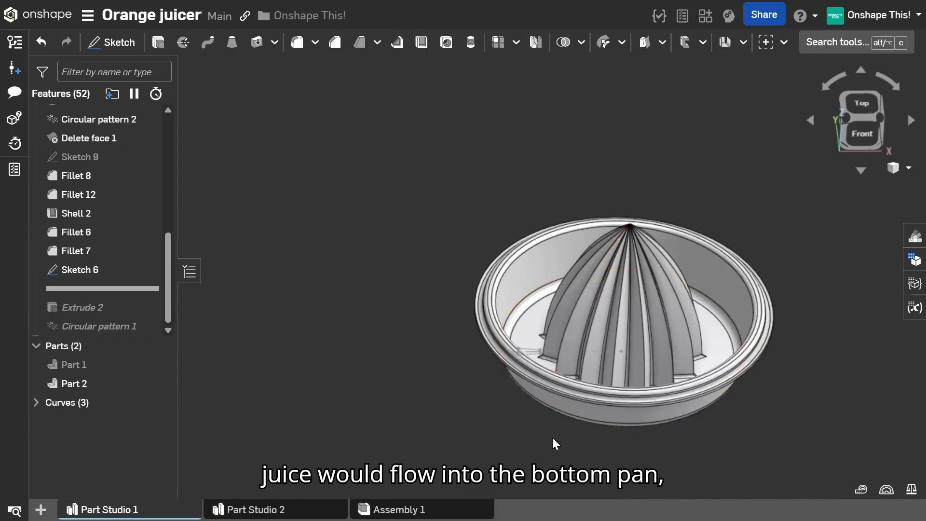
scroll(568, 407, "up", 3)
mouse_move(146, 290)
left_mouse_down()
mouse_move(141, 311)
mouse_move(159, 307)
left_mouse_up()
mouse_move(280, 260)
right_mouse_down()
mouse_move(294, 283)
mouse_move(297, 257)
right_mouse_up()
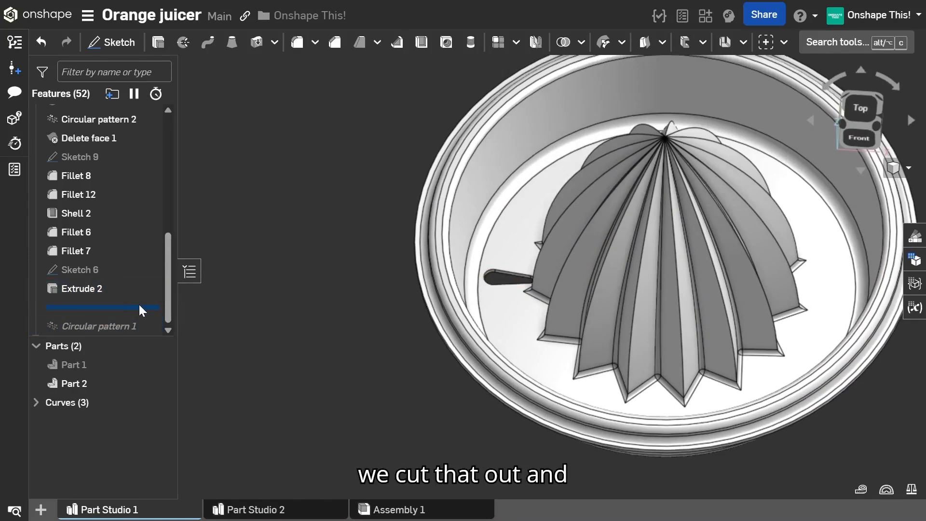
Step: Roll forward to include Circular pattern 1, and replace its missing axis with the circular edge of Fillet 12 around the bowl's floor
left_click_drag(141, 313, 145, 331)
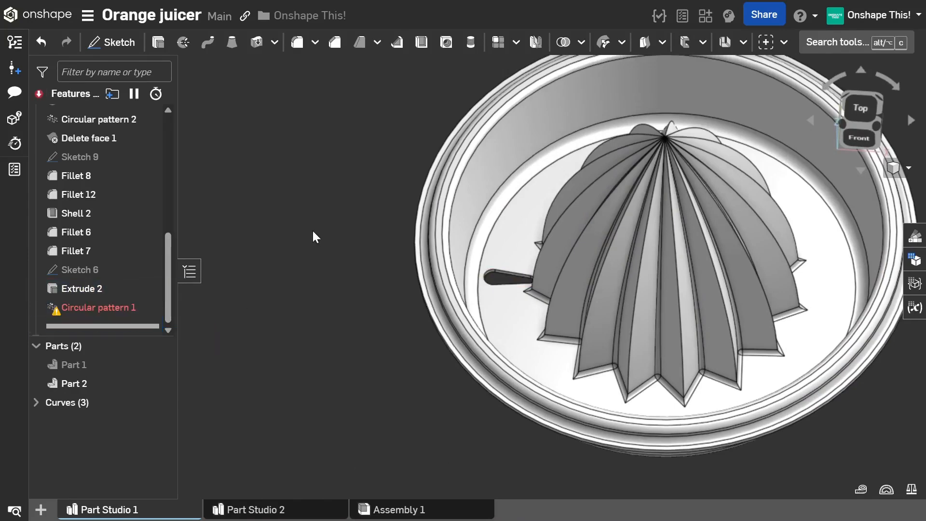
double_click(114, 308)
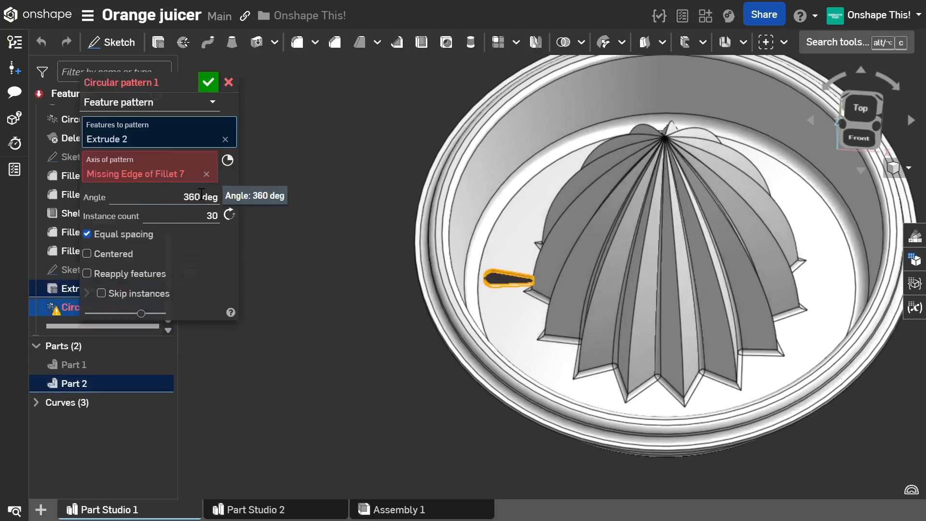
left_click(207, 174)
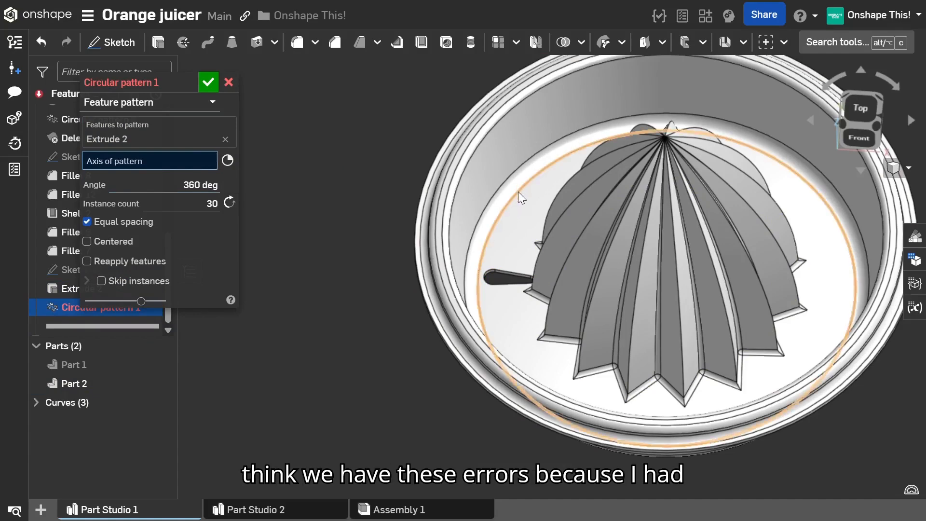
scroll(518, 192, "up", 2)
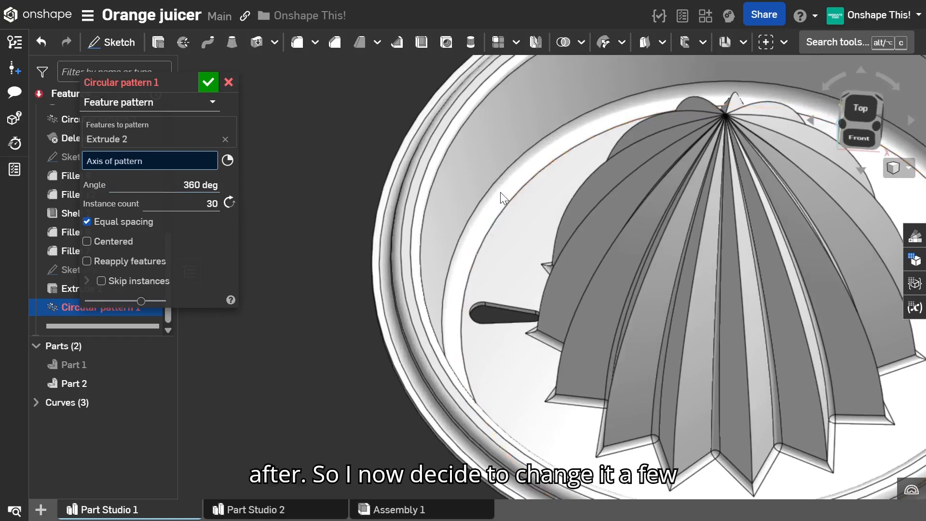
left_click(497, 222)
scroll(503, 191, "down", 4)
right_click_drag(534, 195, 538, 216)
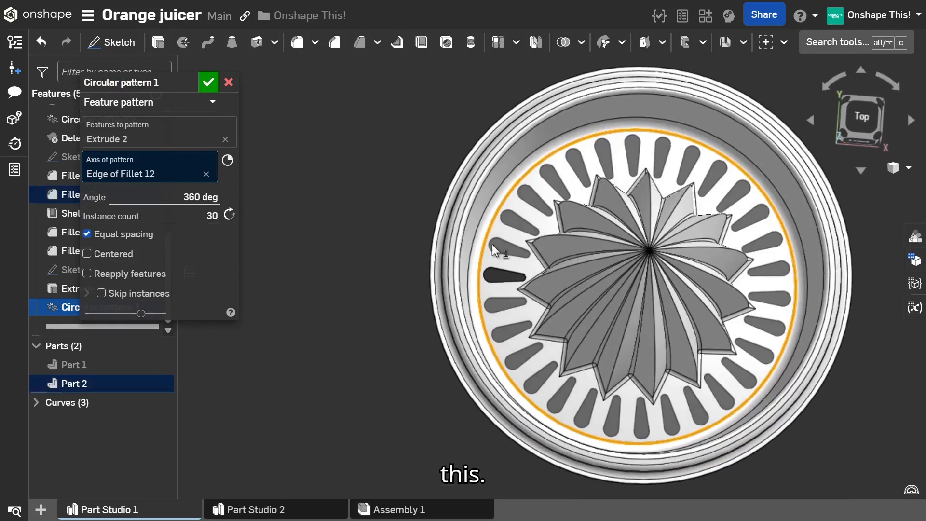
left_click(209, 81)
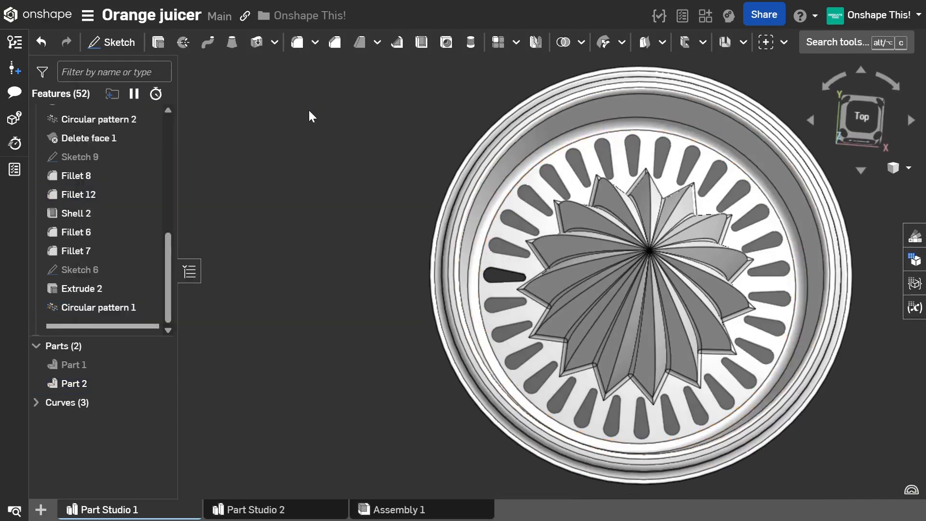
Step: Examine the juicer with its ring of drainage slots from the side, above and underneath
scroll(372, 203, "down", 3)
right_click_drag(376, 213, 421, 221)
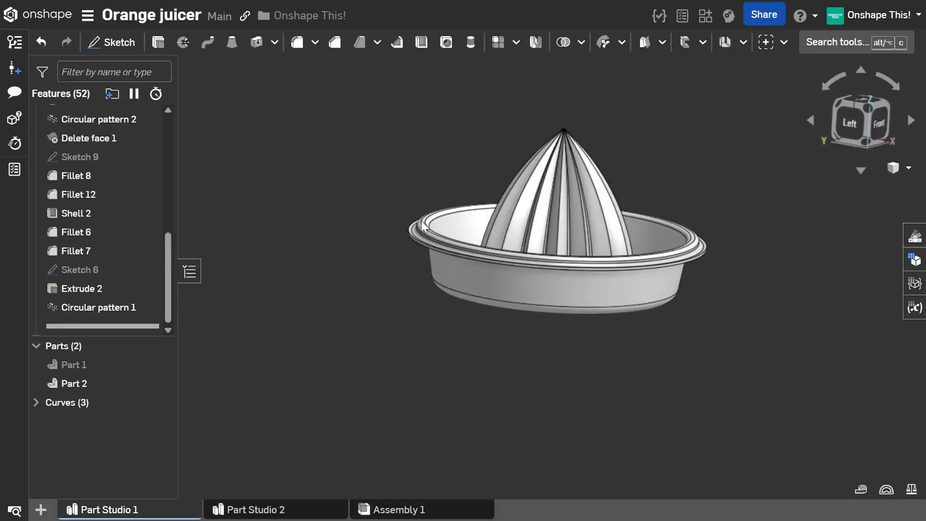
right_click_drag(515, 336, 507, 349)
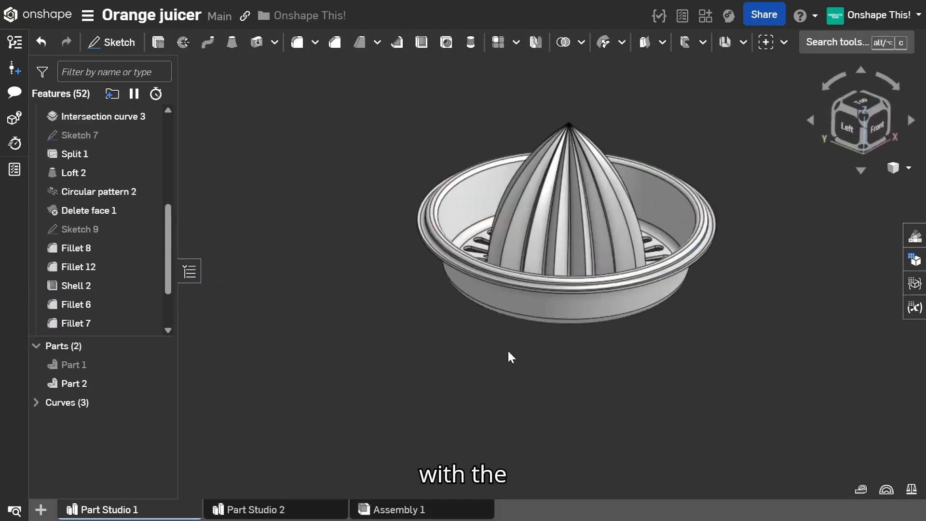
scroll(664, 172, "up", 4)
right_click_drag(606, 182, 612, 134)
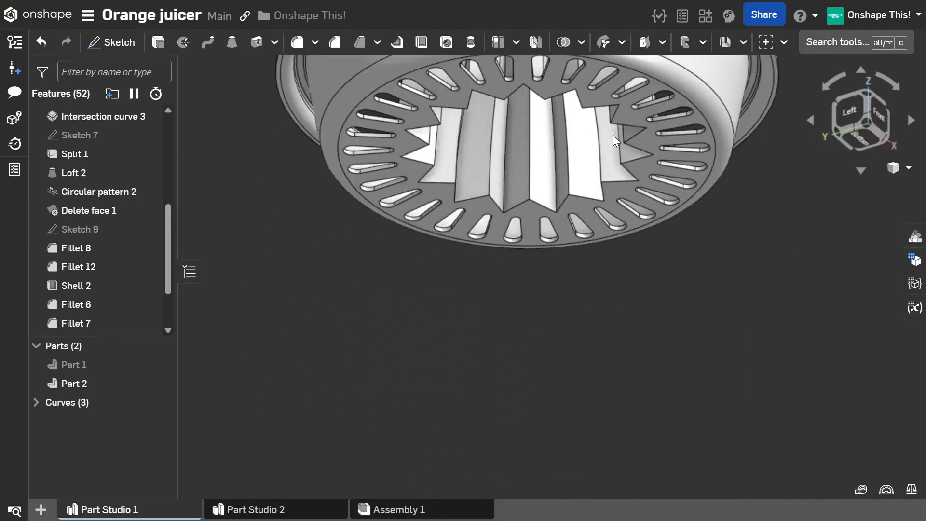
right_click_drag(540, 365, 564, 254)
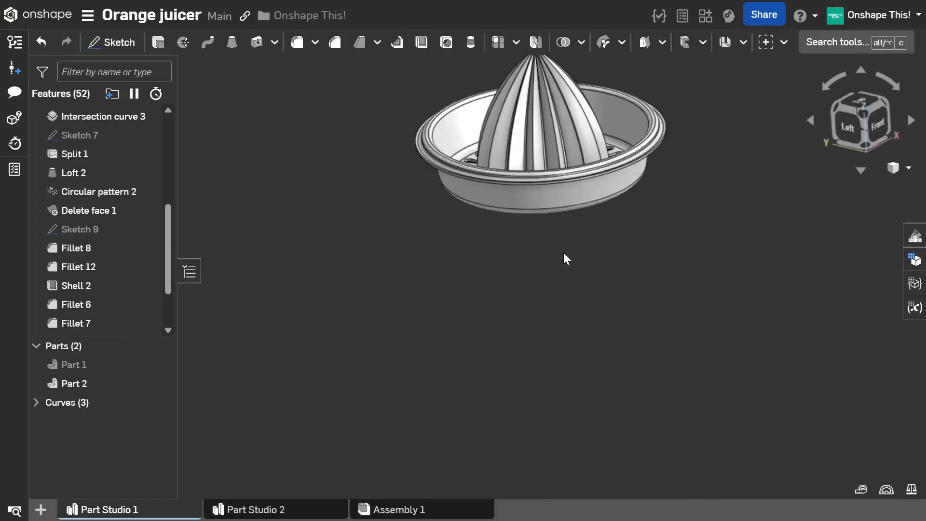